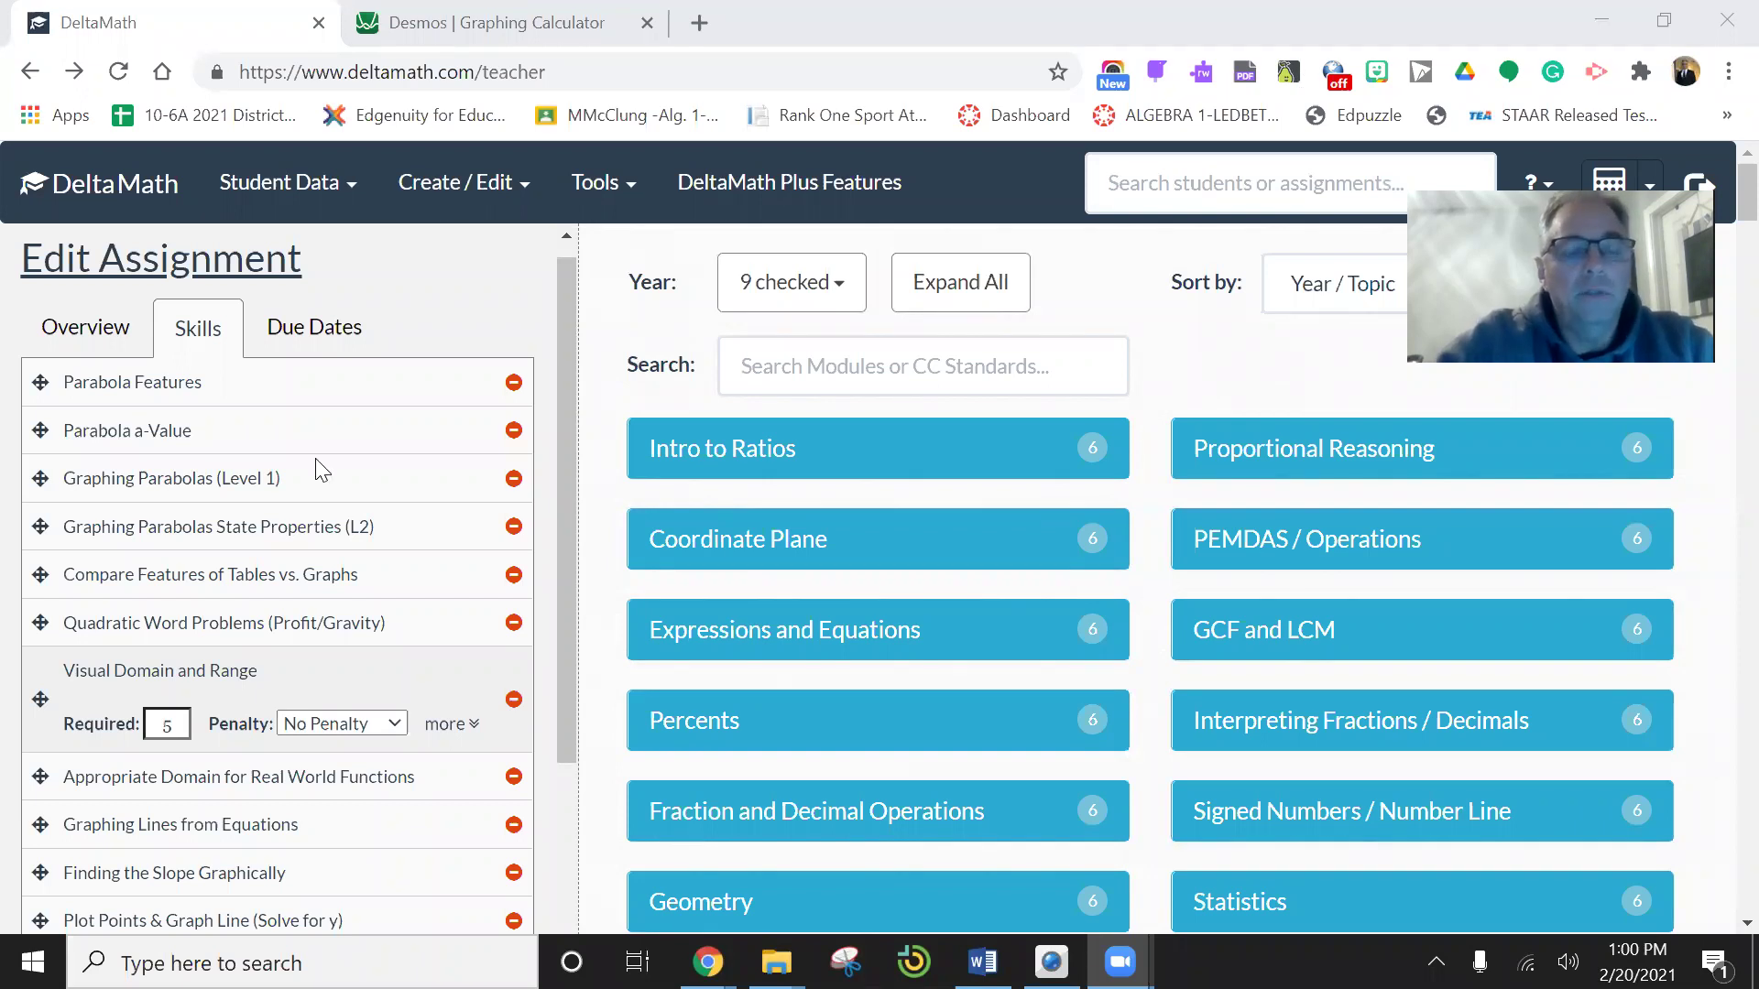
Step: Open the Visual Domain and Range skill preview and scroll to its range graph and answer box
{"action": "left_click", "coordinate": [101, 339]}
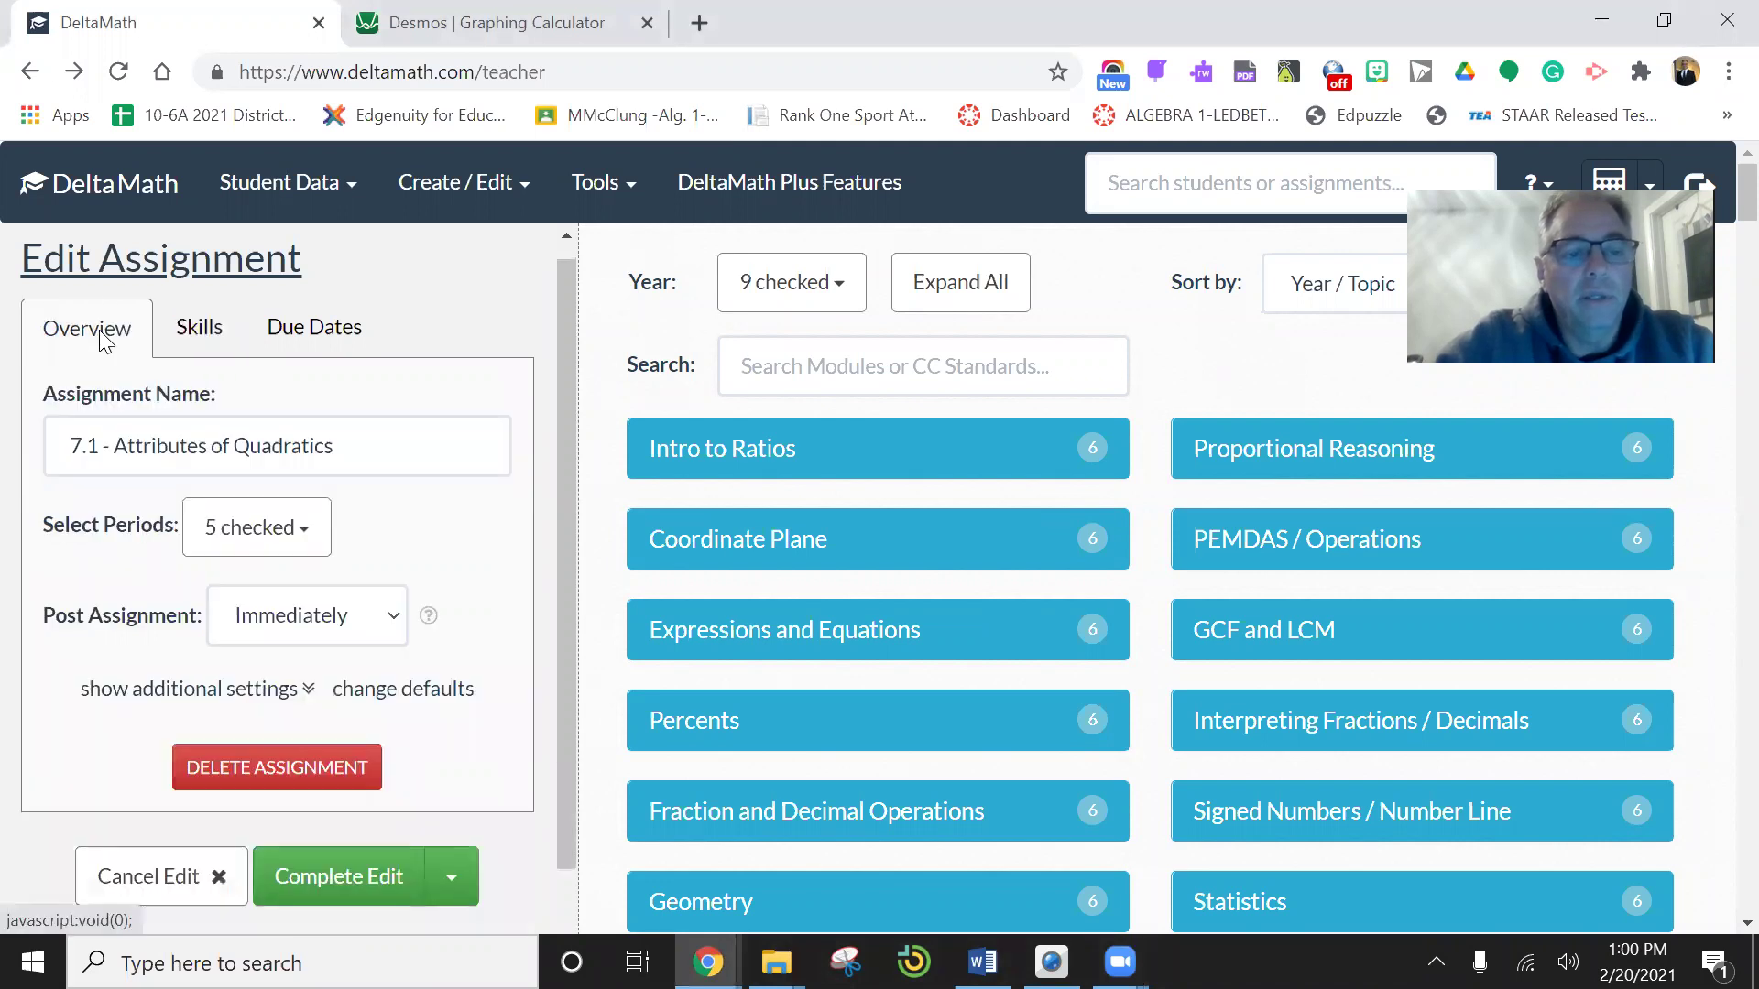
{"action": "left_click", "coordinate": [199, 337]}
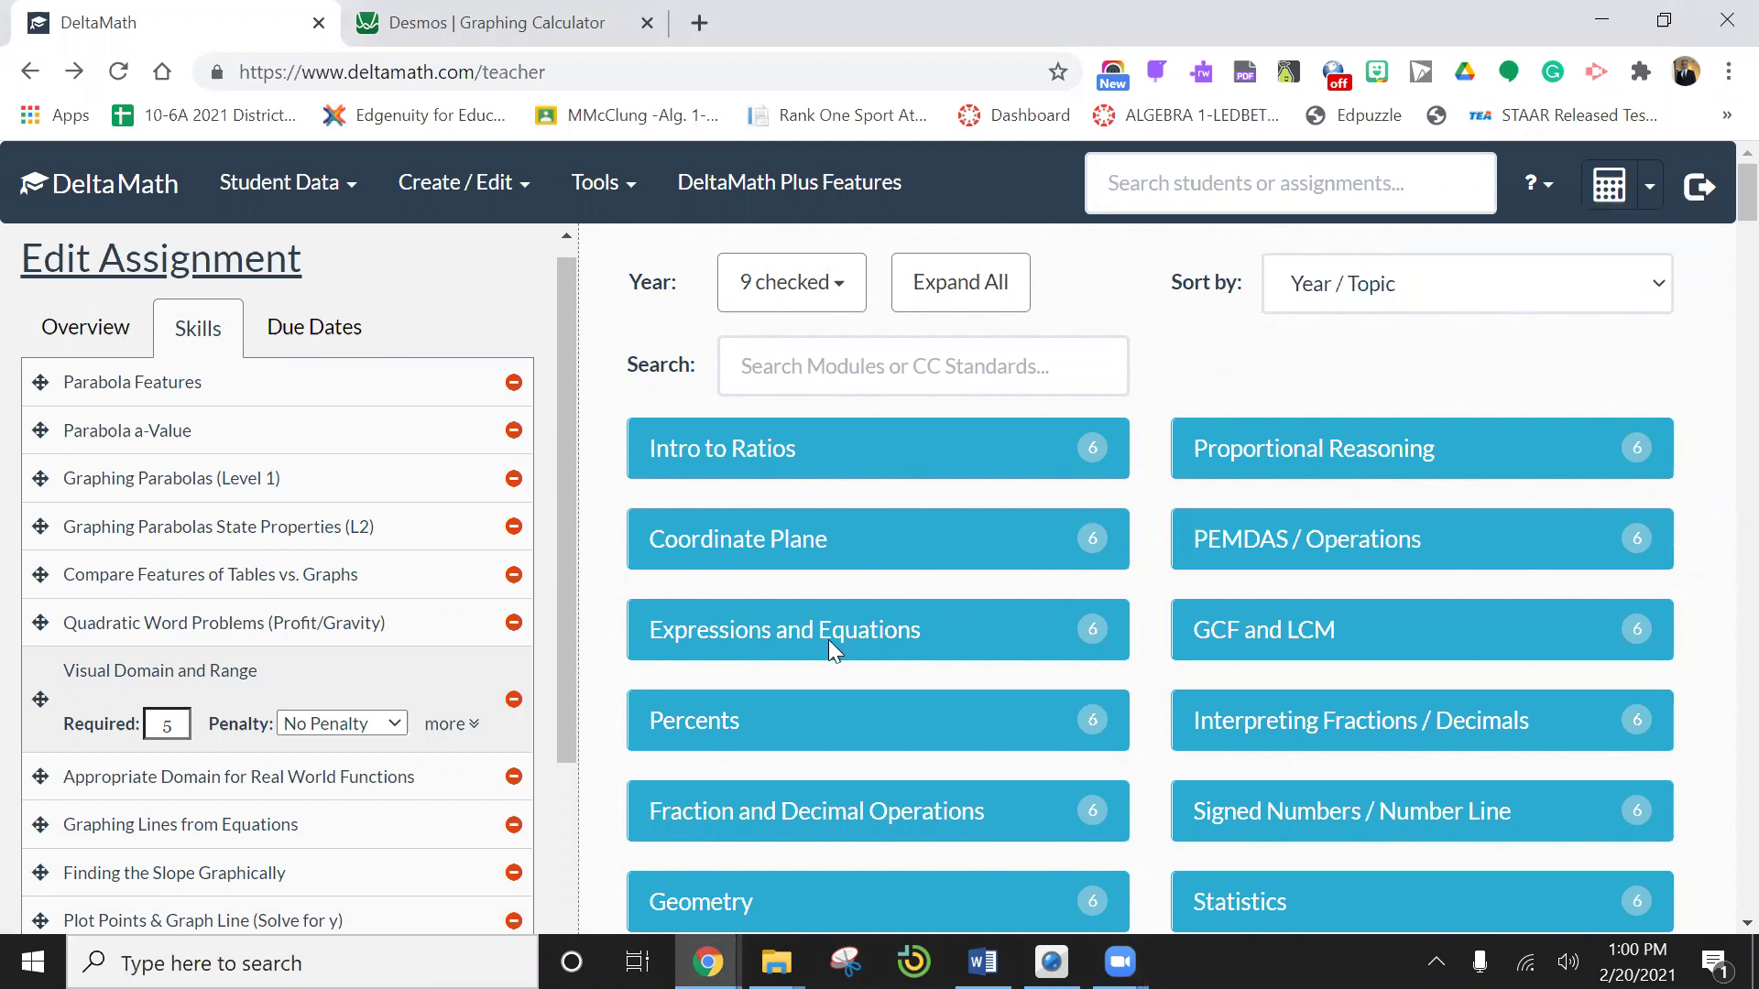
{"action": "left_click", "coordinate": [156, 672]}
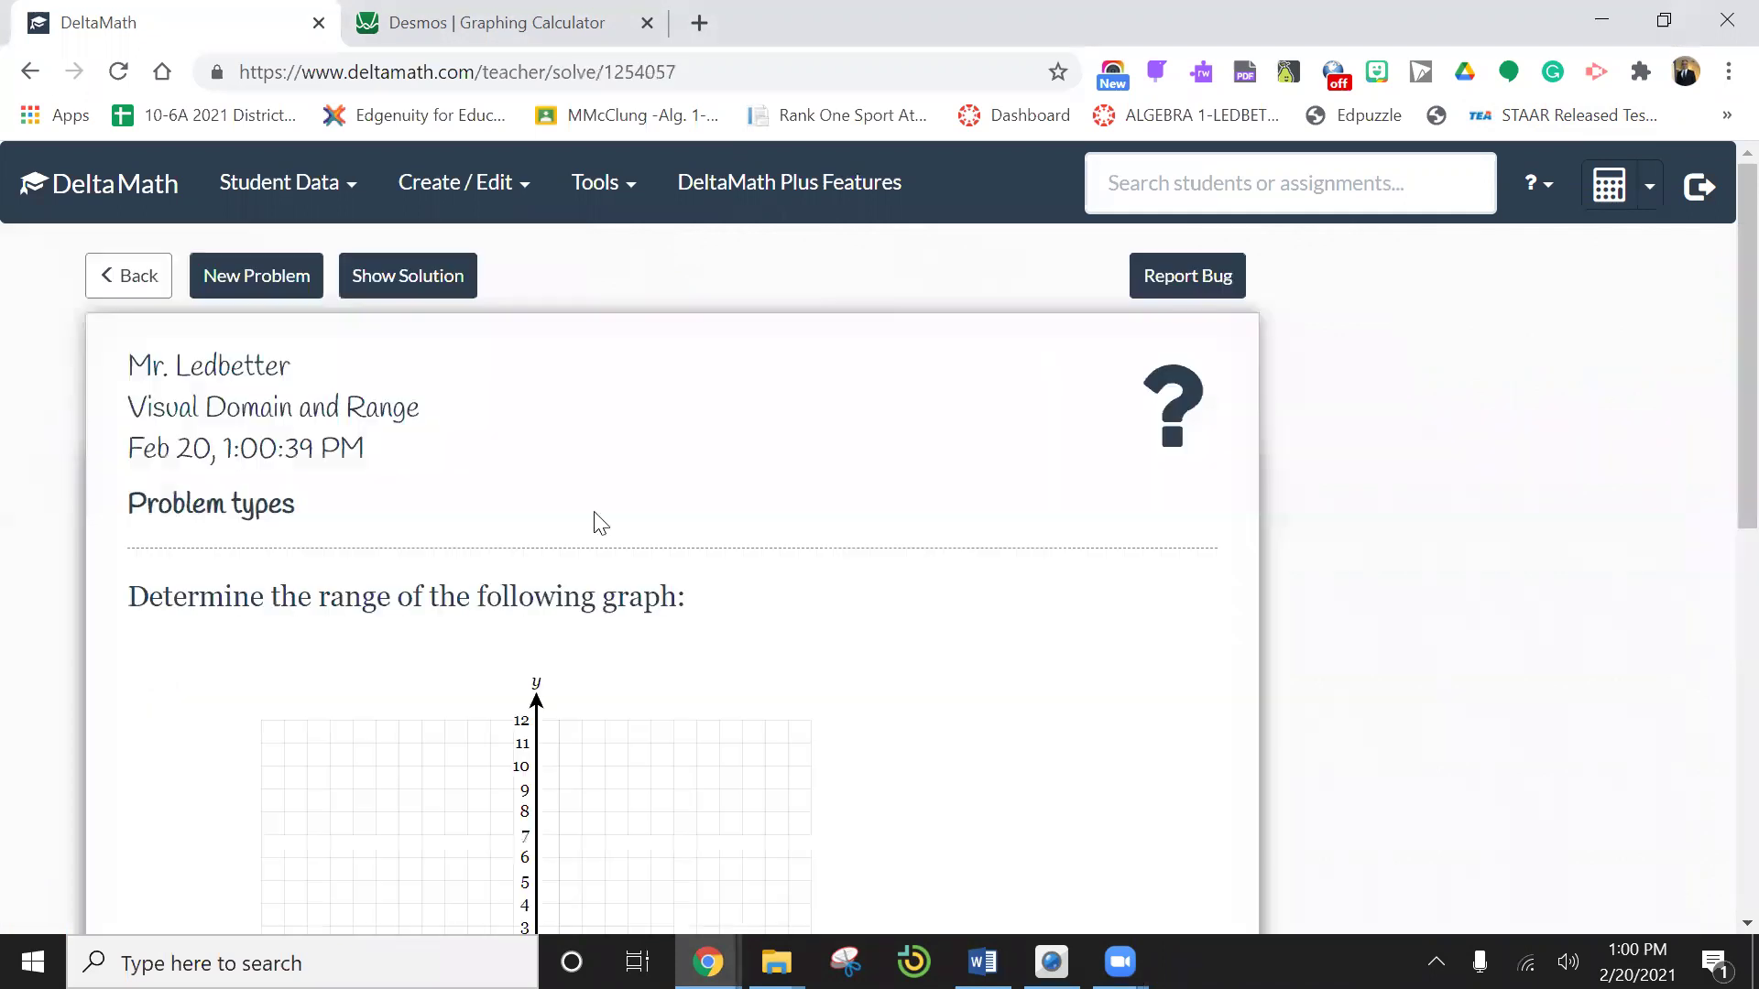
{"action": "scroll", "coordinate": [658, 524], "scroll_direction": "down", "scroll_amount": 3}
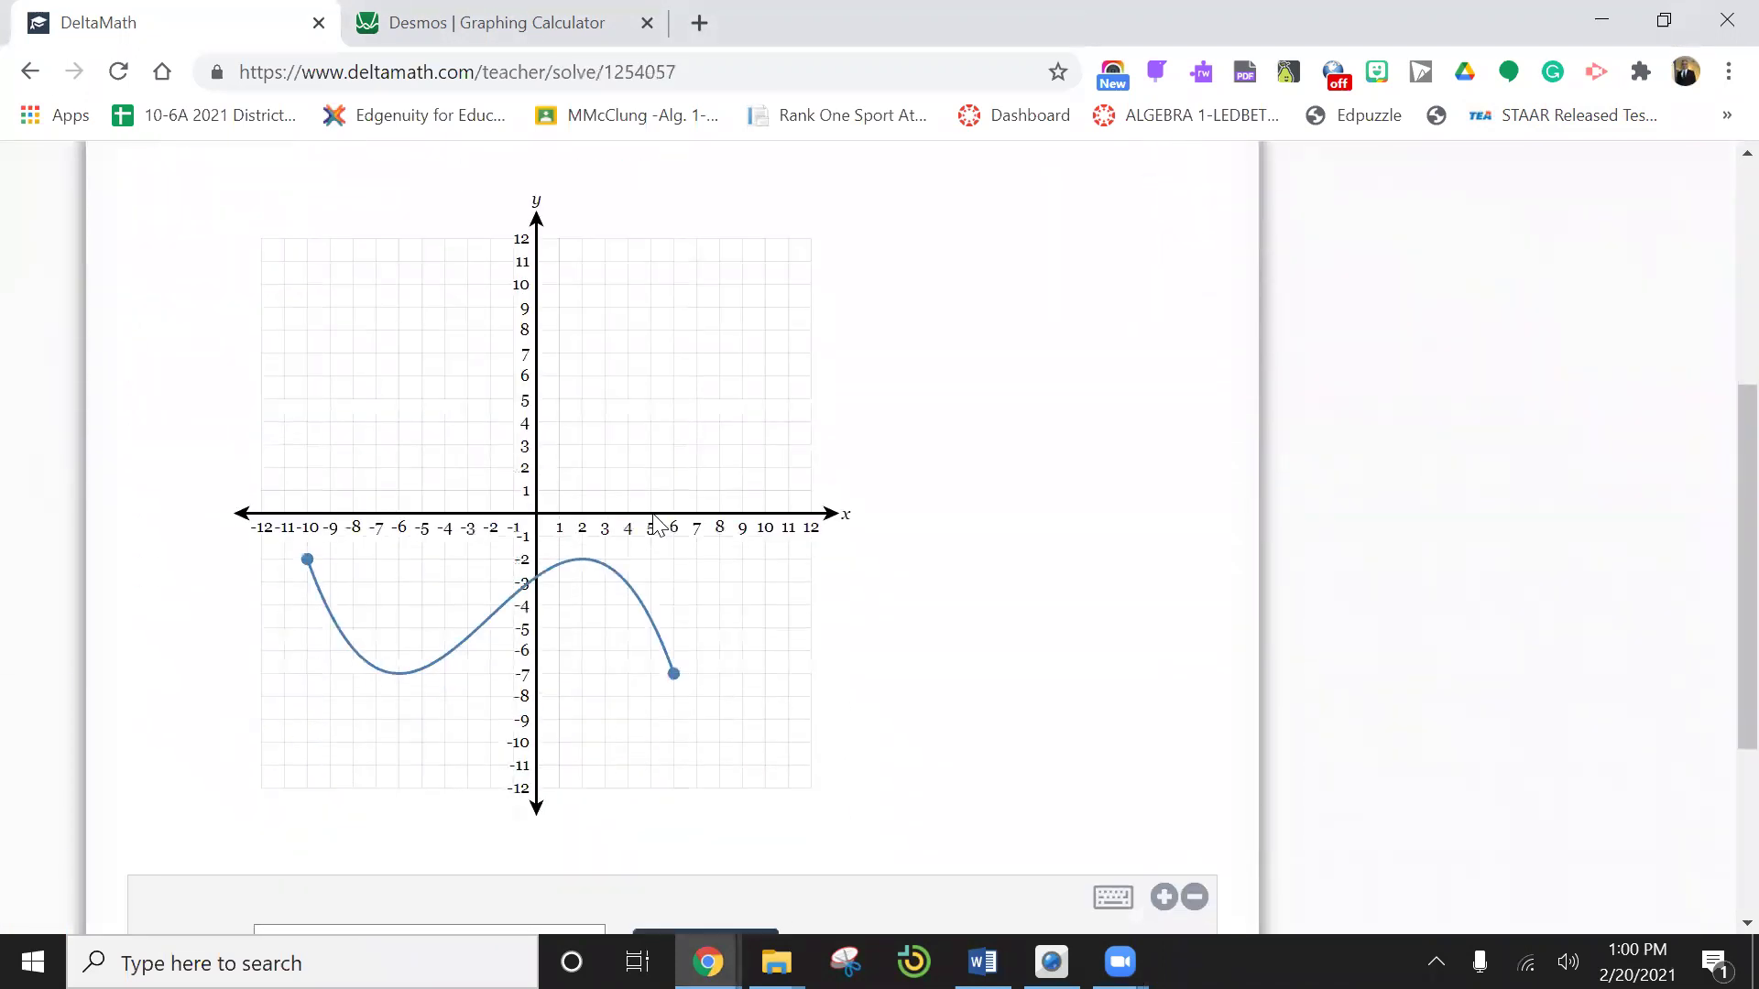
{"action": "scroll", "coordinate": [658, 524], "scroll_direction": "down", "scroll_amount": 1}
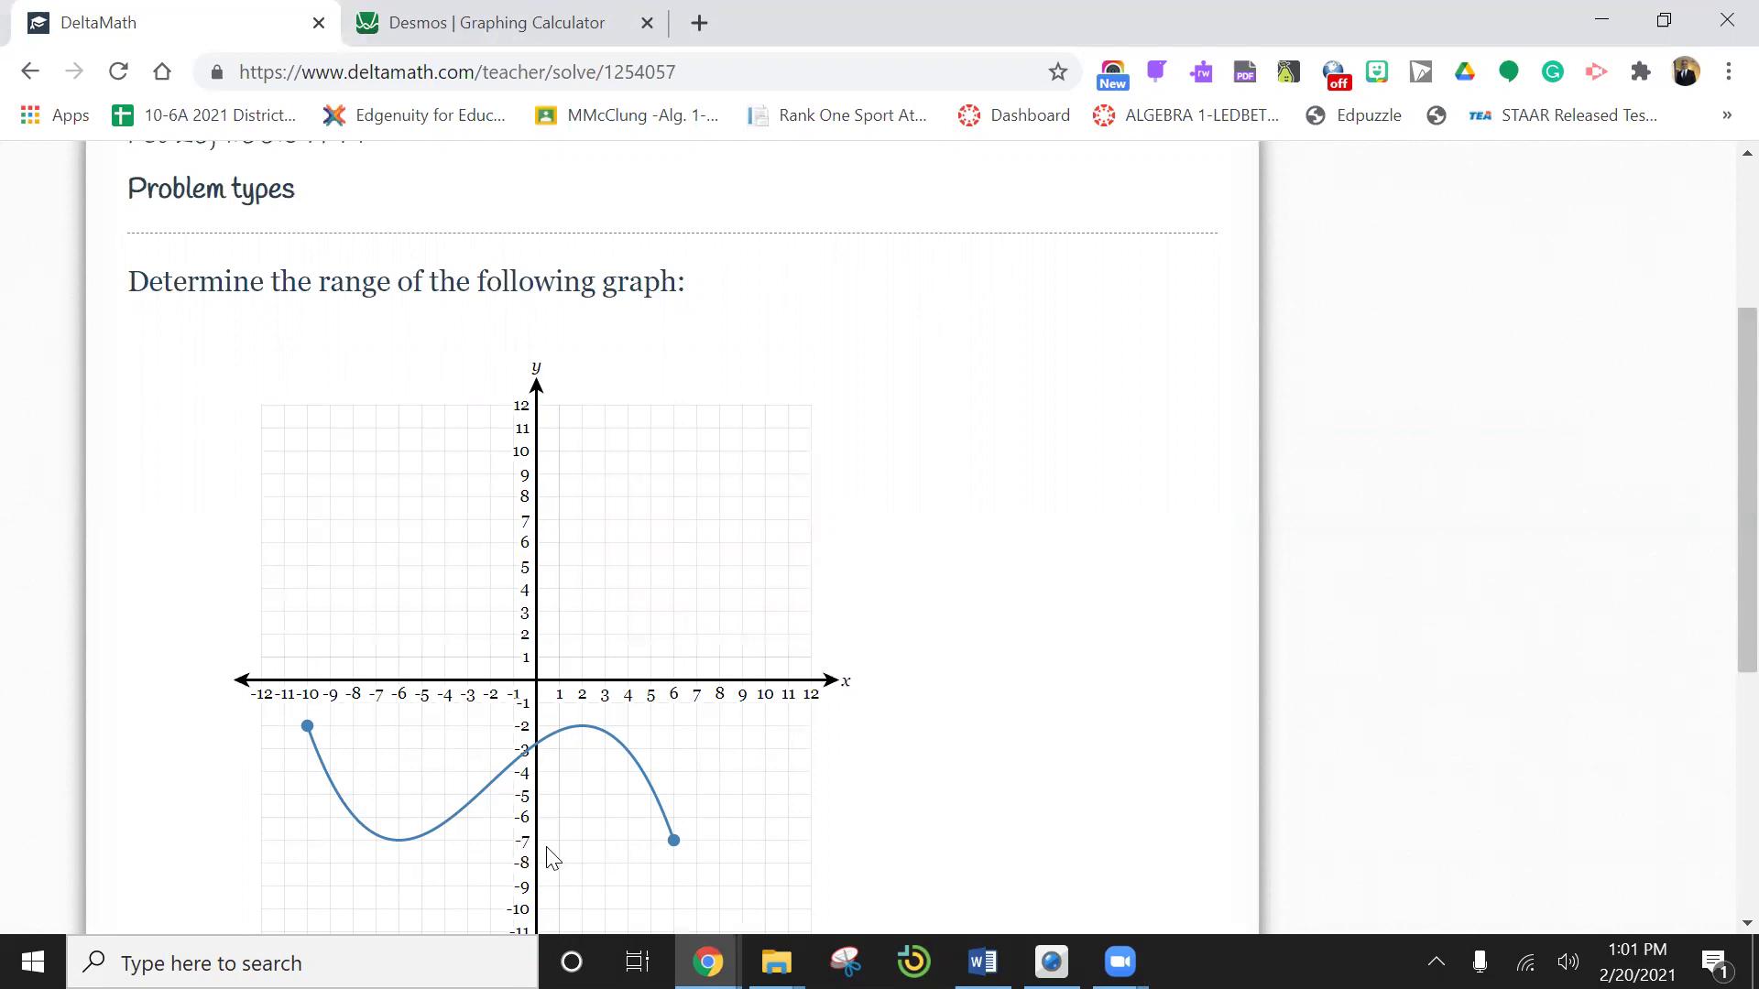
{"action": "scroll", "coordinate": [549, 837], "scroll_direction": "down", "scroll_amount": 1}
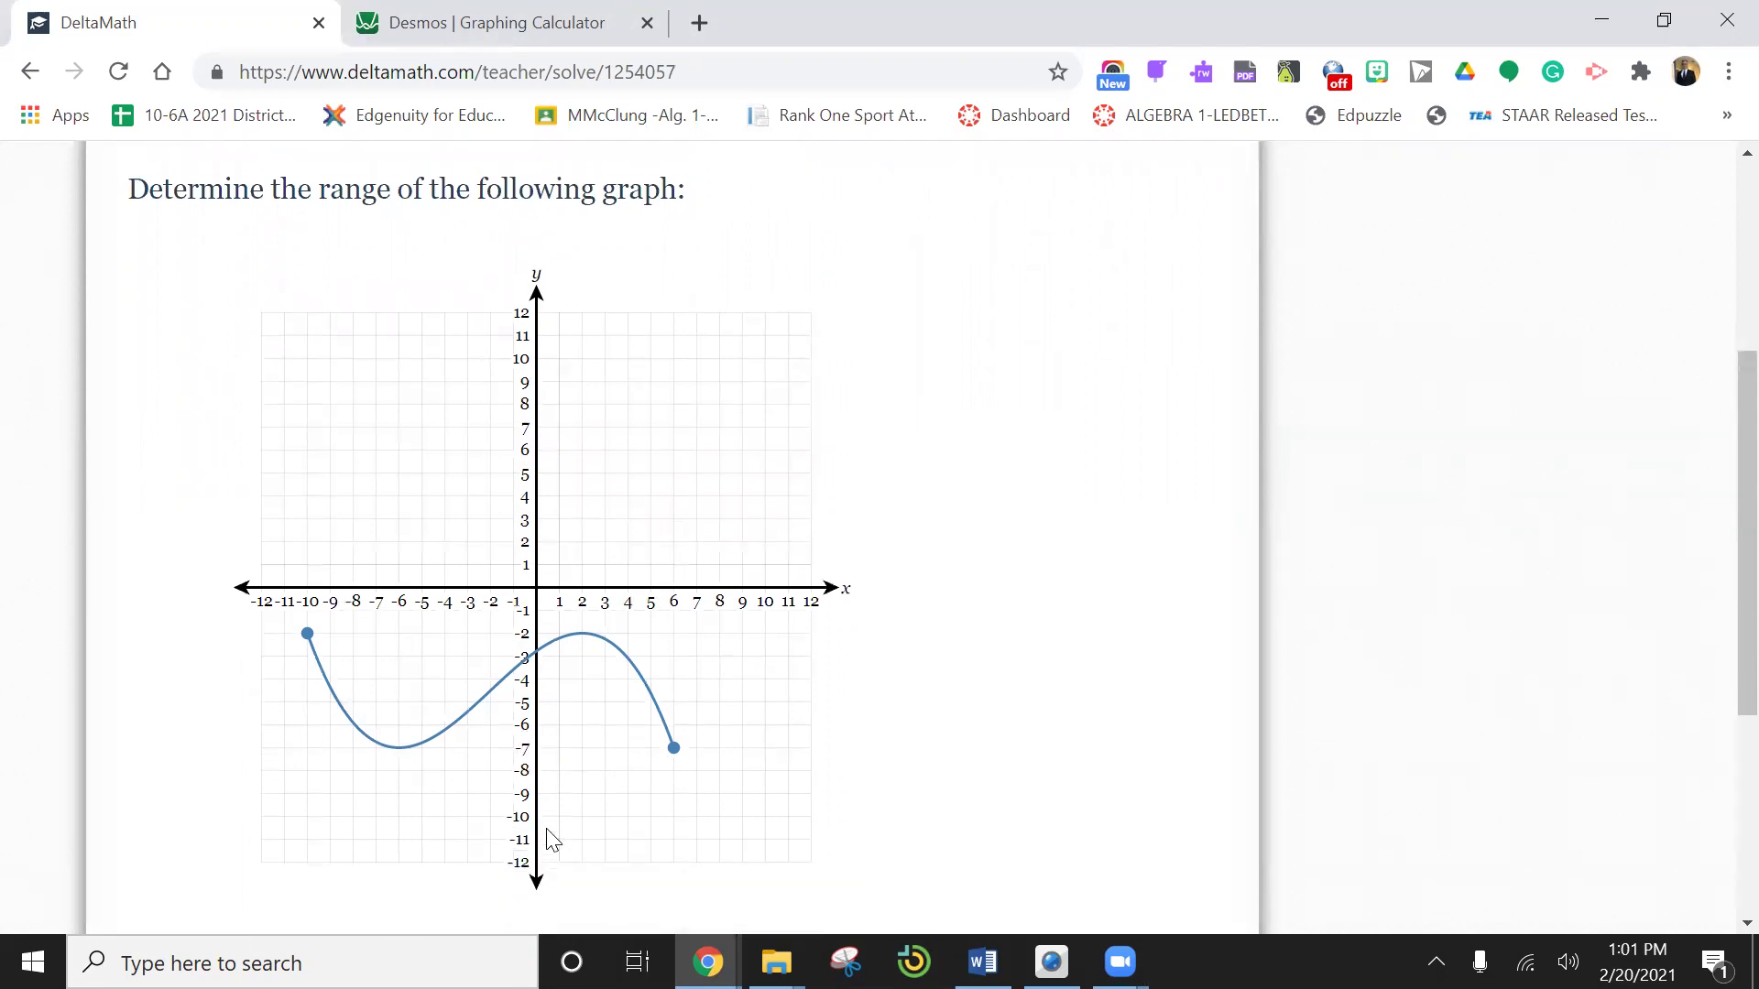
{"action": "scroll", "coordinate": [551, 824], "scroll_direction": "down", "scroll_amount": 2}
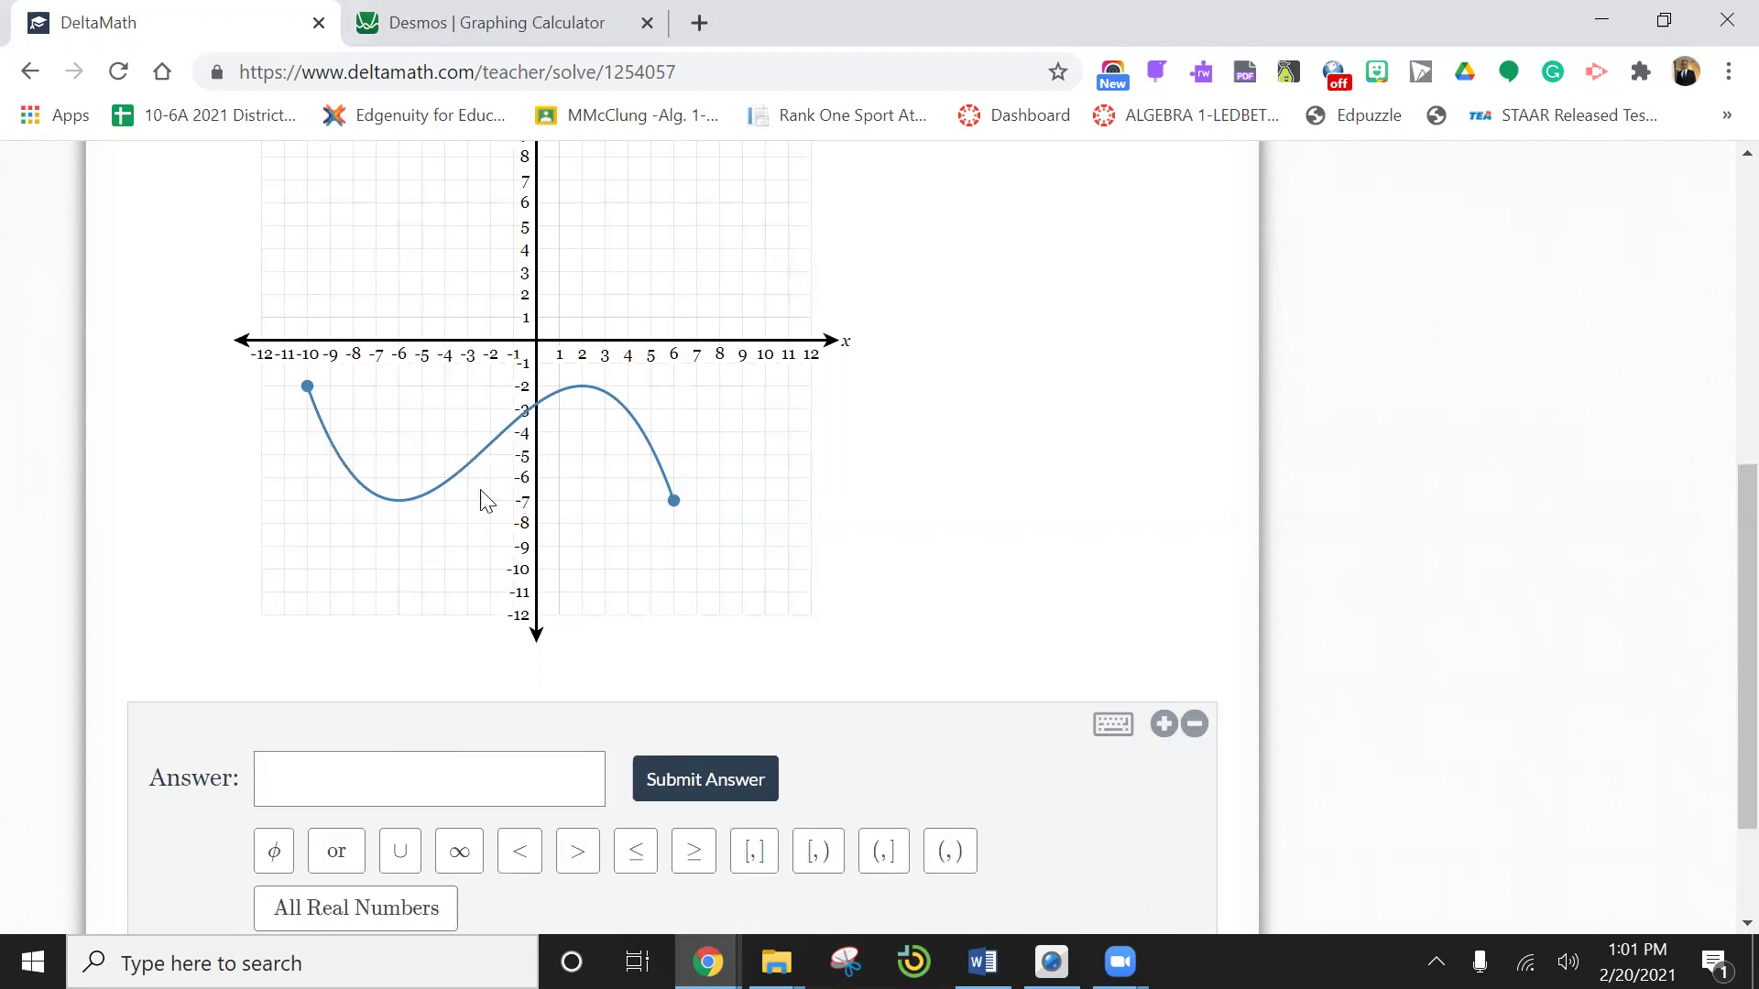
Step: Enter the range −7 ≤ y ≤ −2 in the answer box using the ≤ button
{"action": "left_click", "coordinate": [303, 779]}
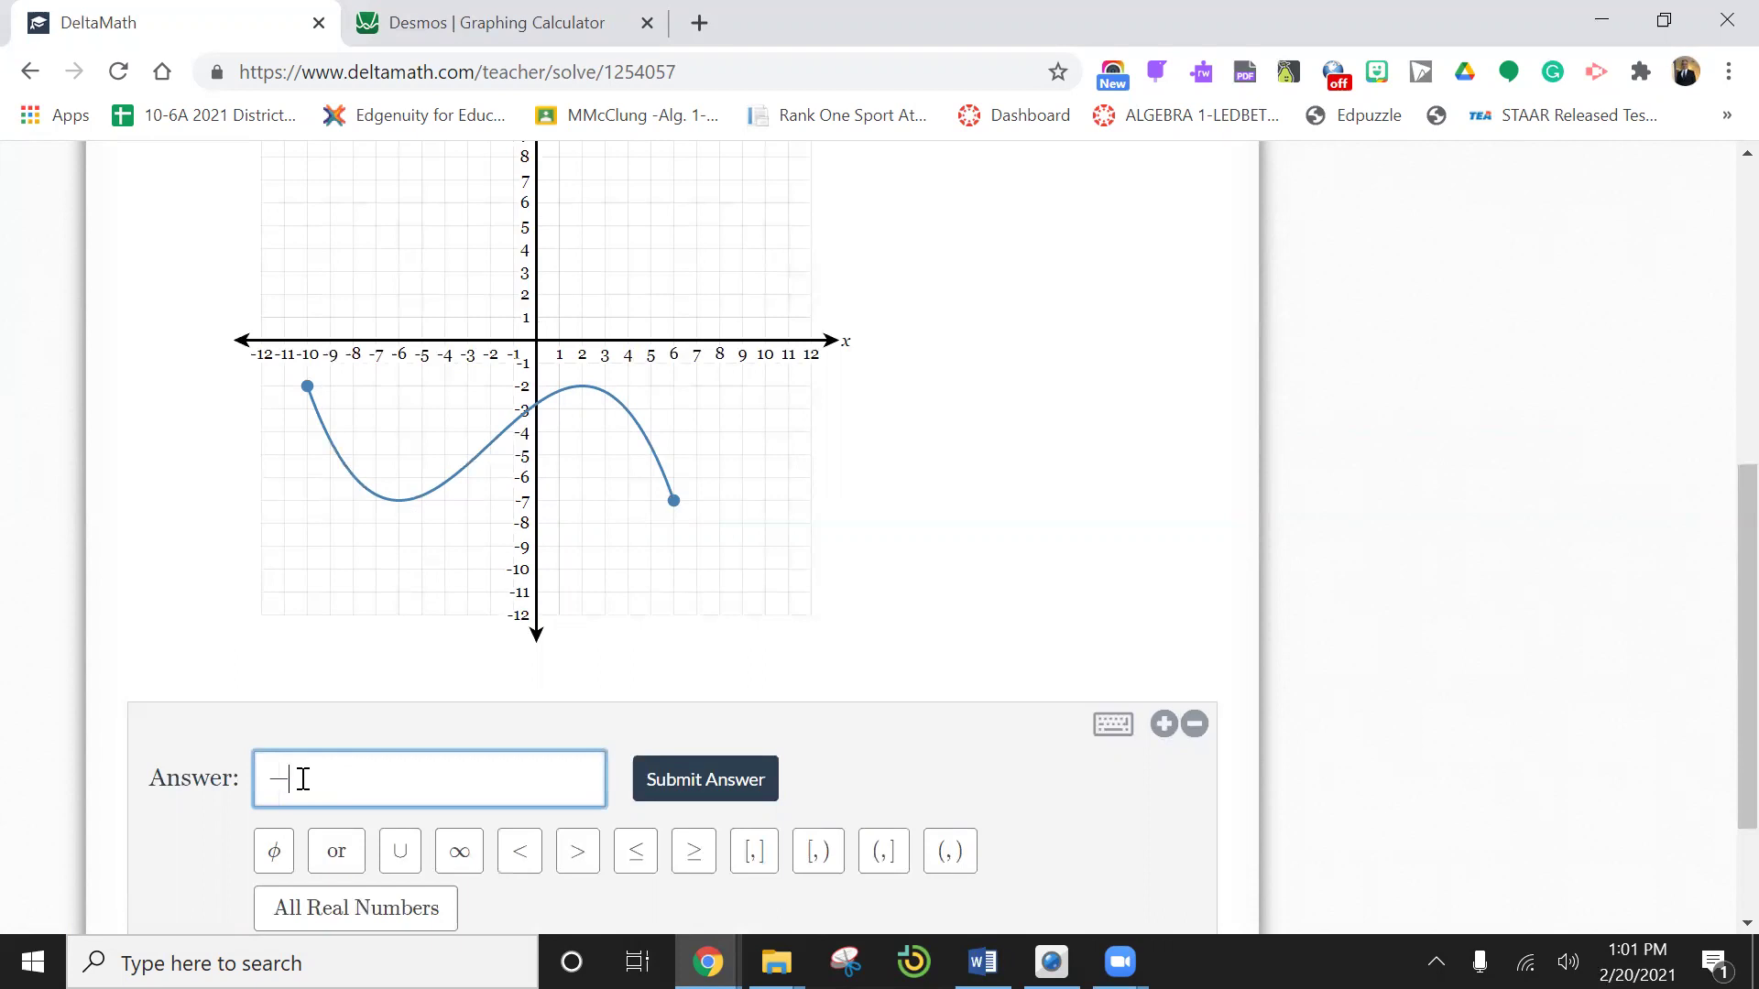
{"action": "left_click", "coordinate": [632, 852]}
{"action": "scroll", "coordinate": [443, 432], "scroll_direction": "up", "scroll_amount": 3}
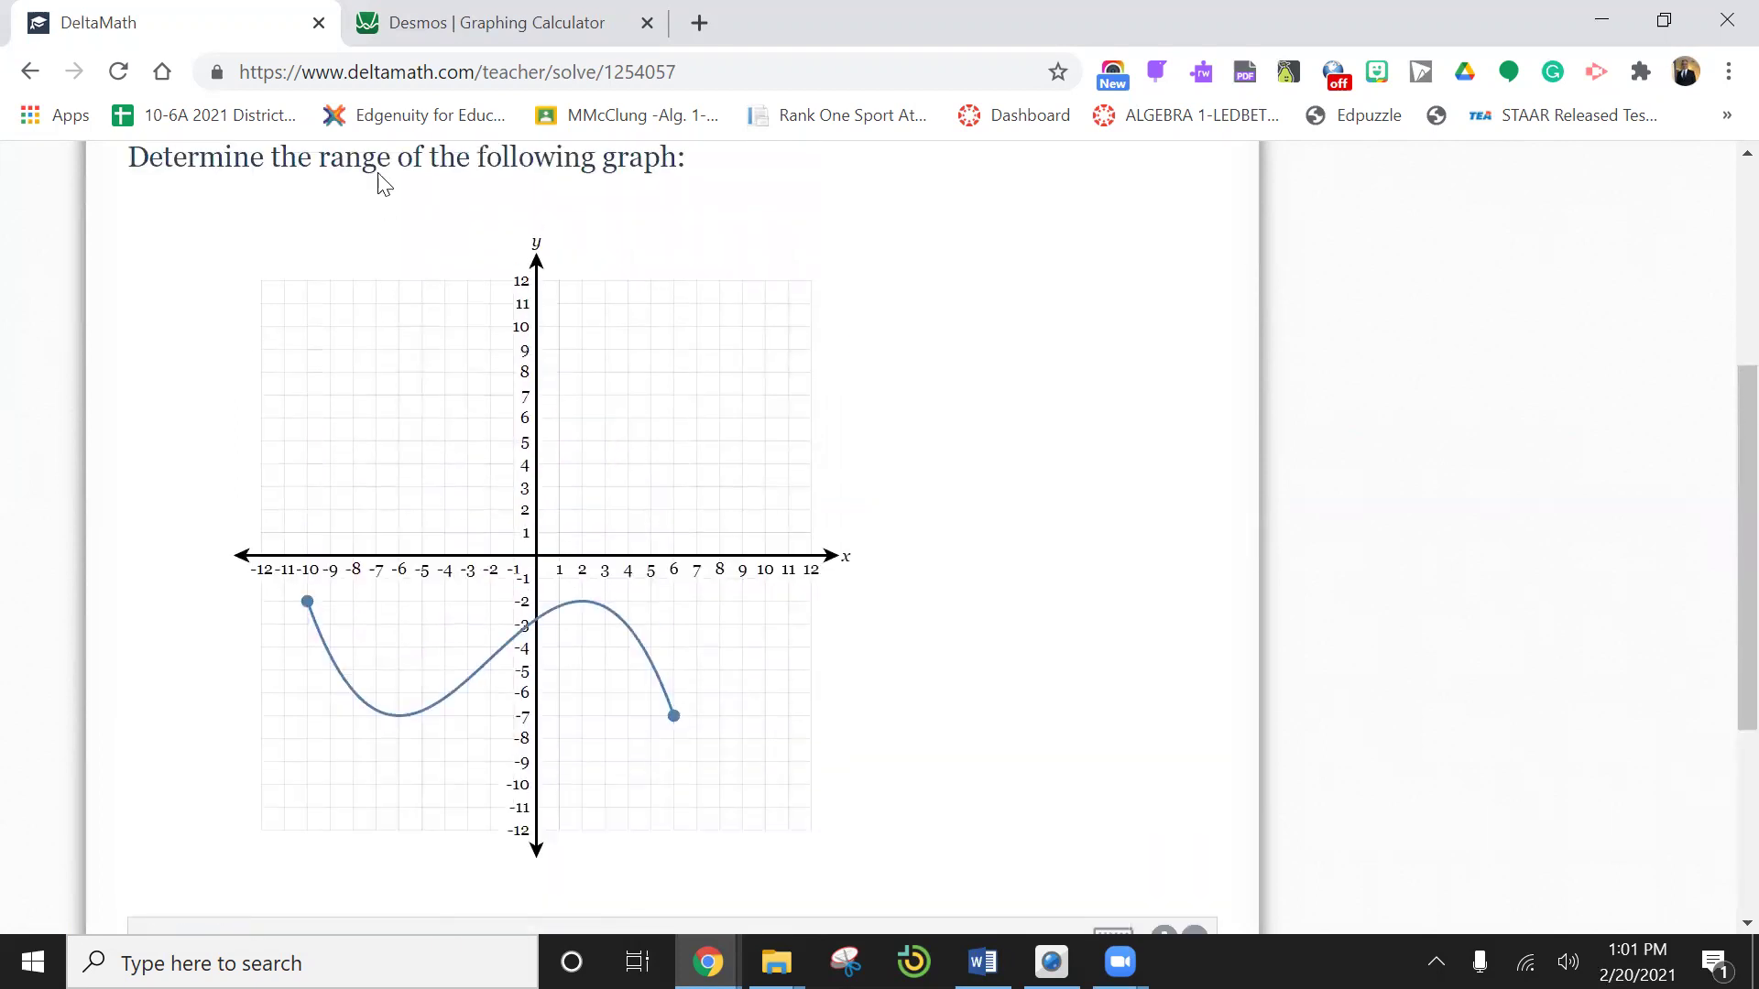
{"action": "scroll", "coordinate": [427, 482], "scroll_direction": "down", "scroll_amount": 2}
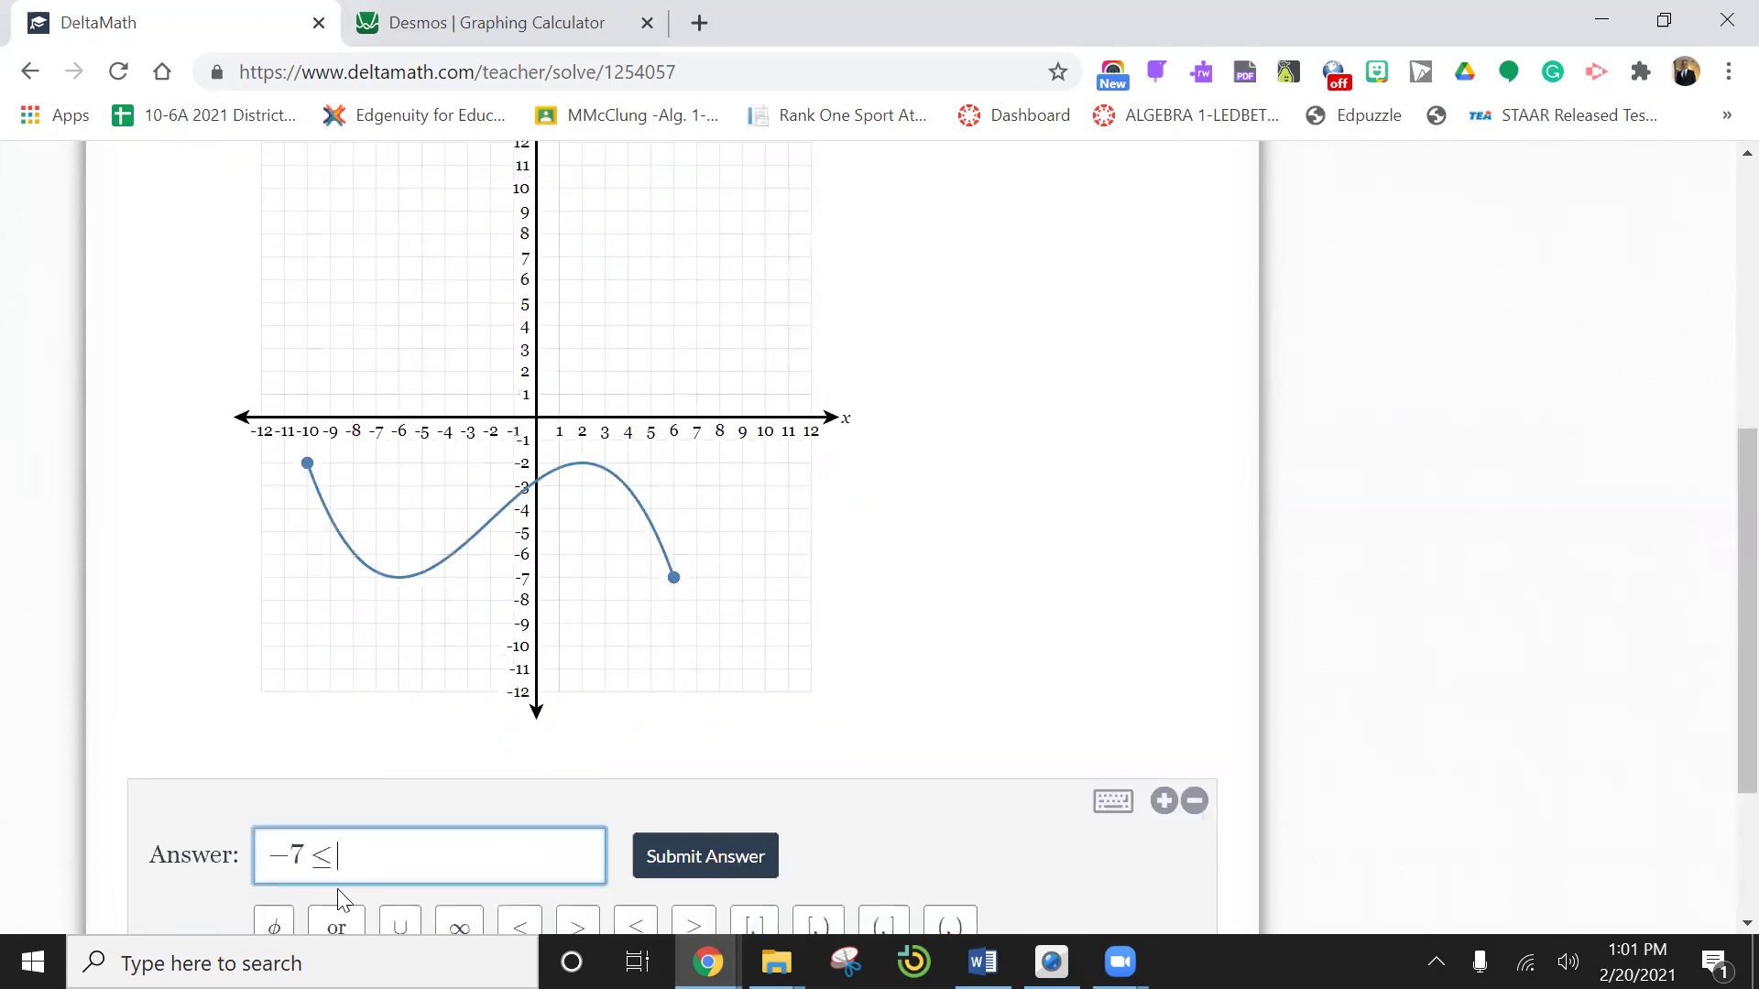
{"action": "scroll", "coordinate": [342, 898], "scroll_direction": "down", "scroll_amount": 2}
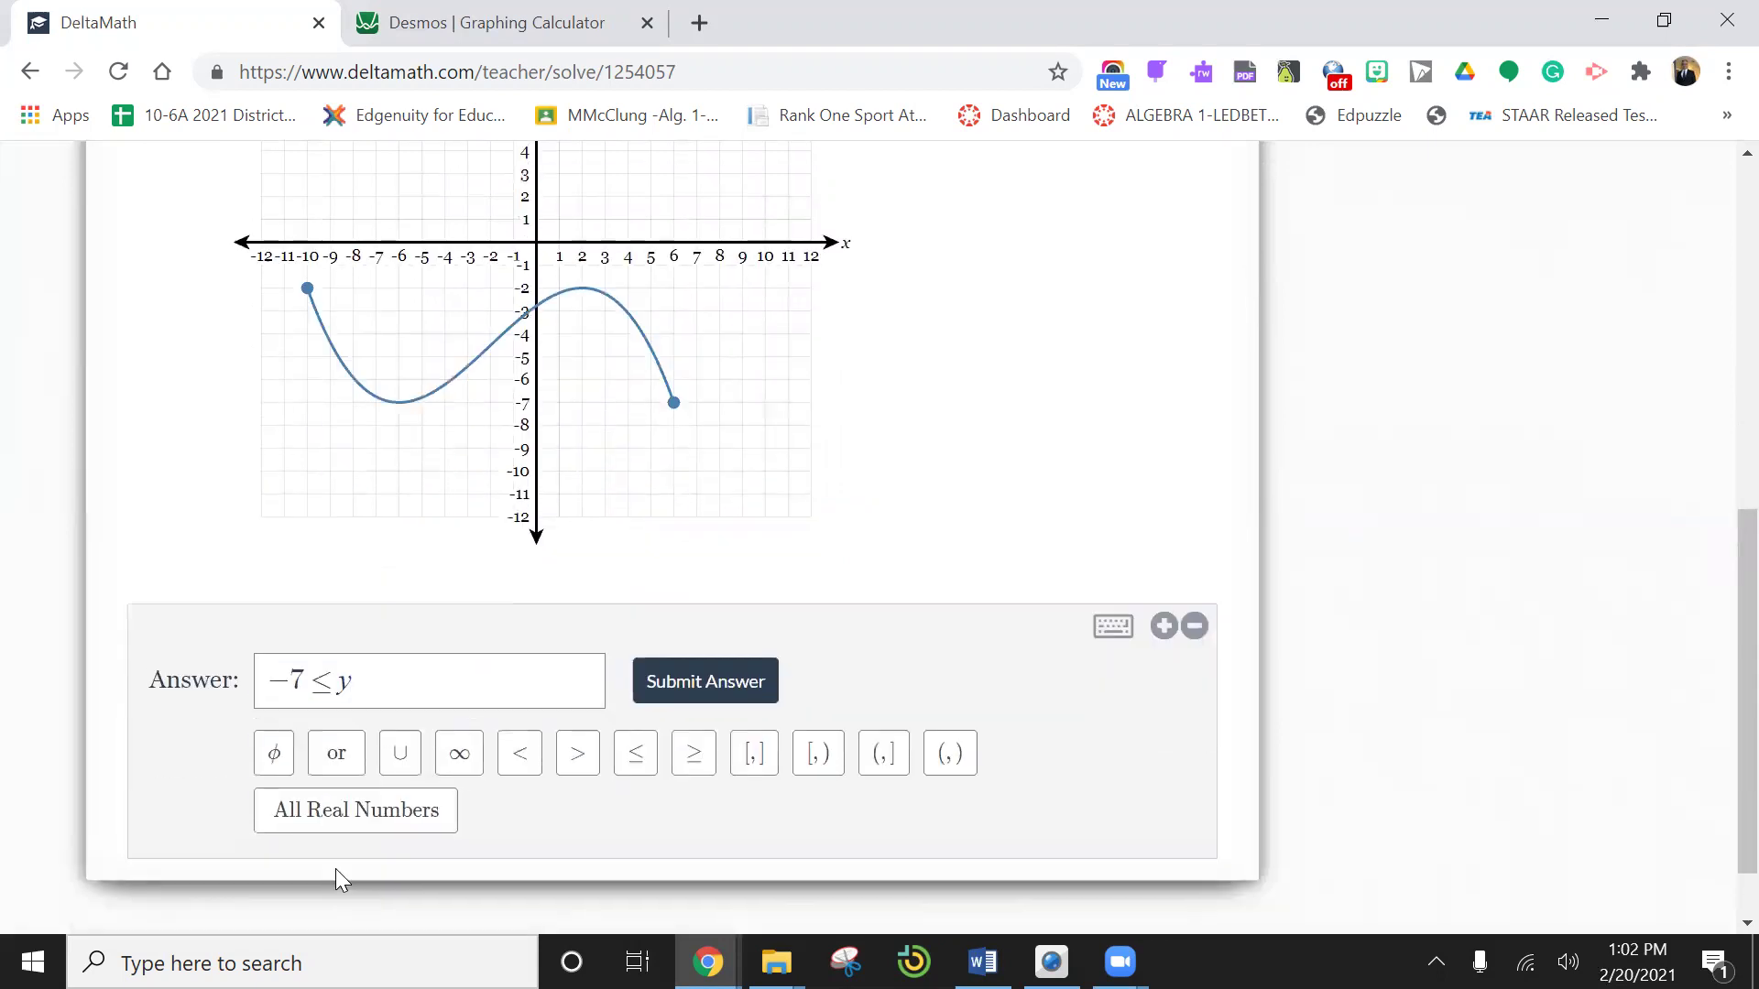
{"action": "left_click", "coordinate": [635, 825]}
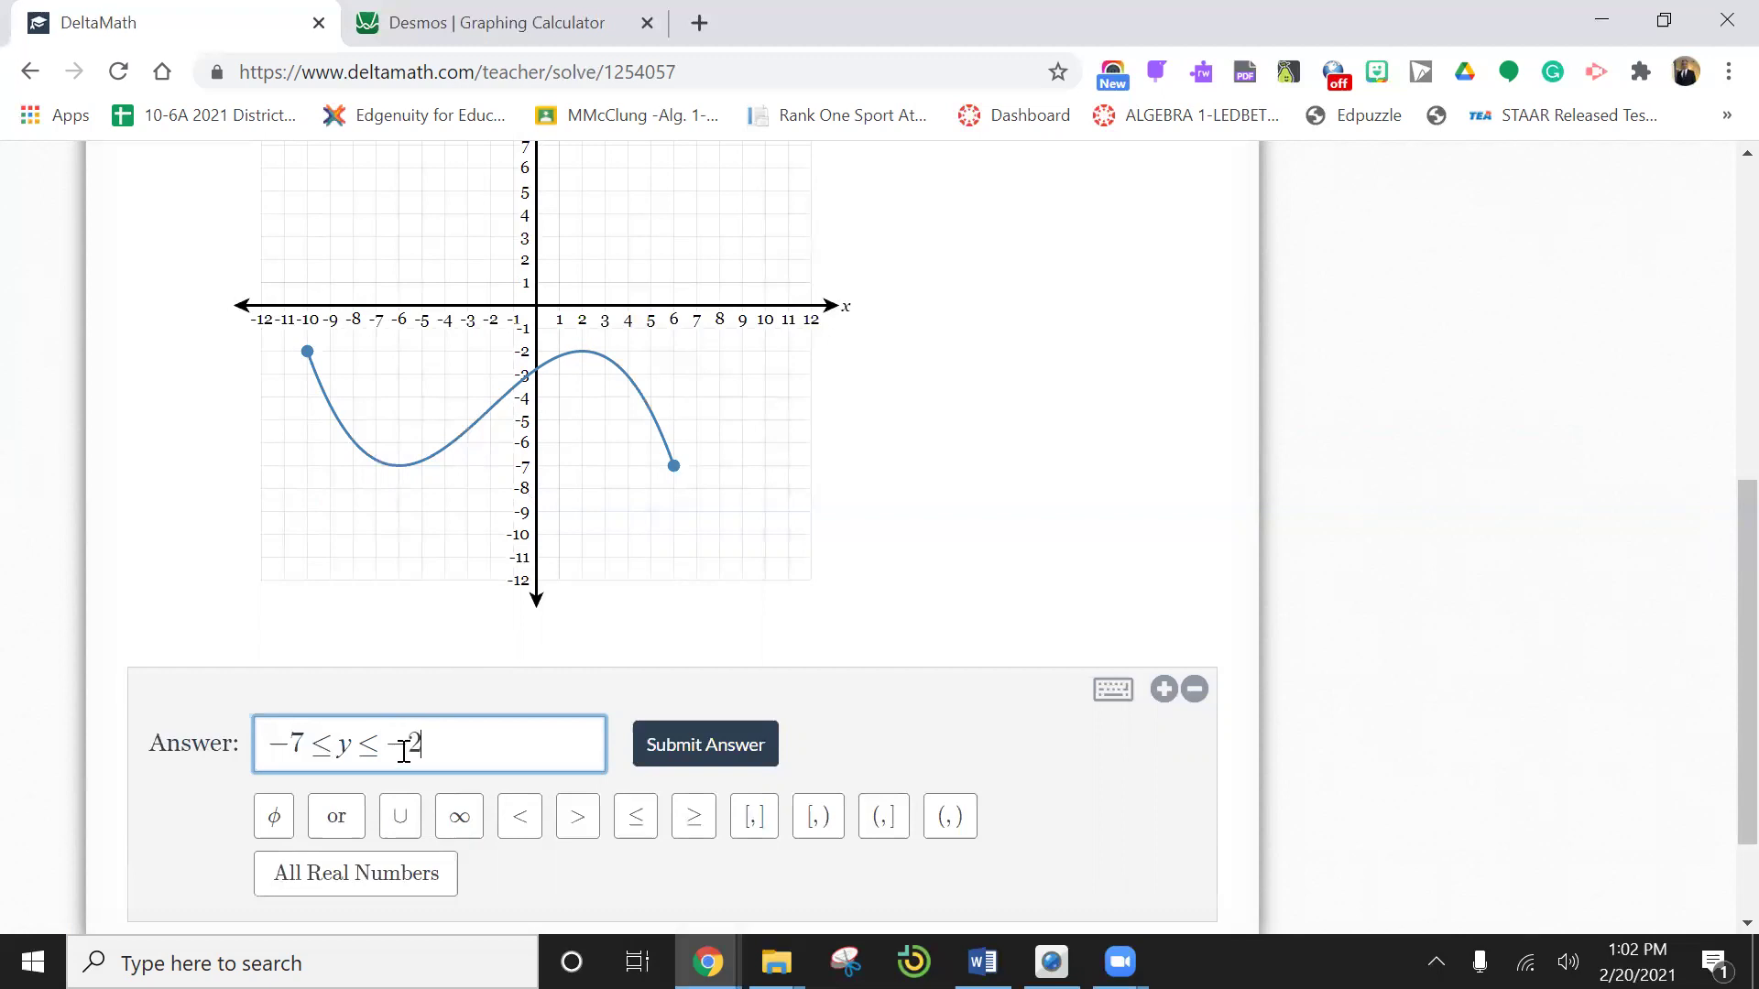
Step: Submit the answer, confirm it in Verify Solution, and review the shaded band
{"action": "left_click", "coordinate": [713, 745]}
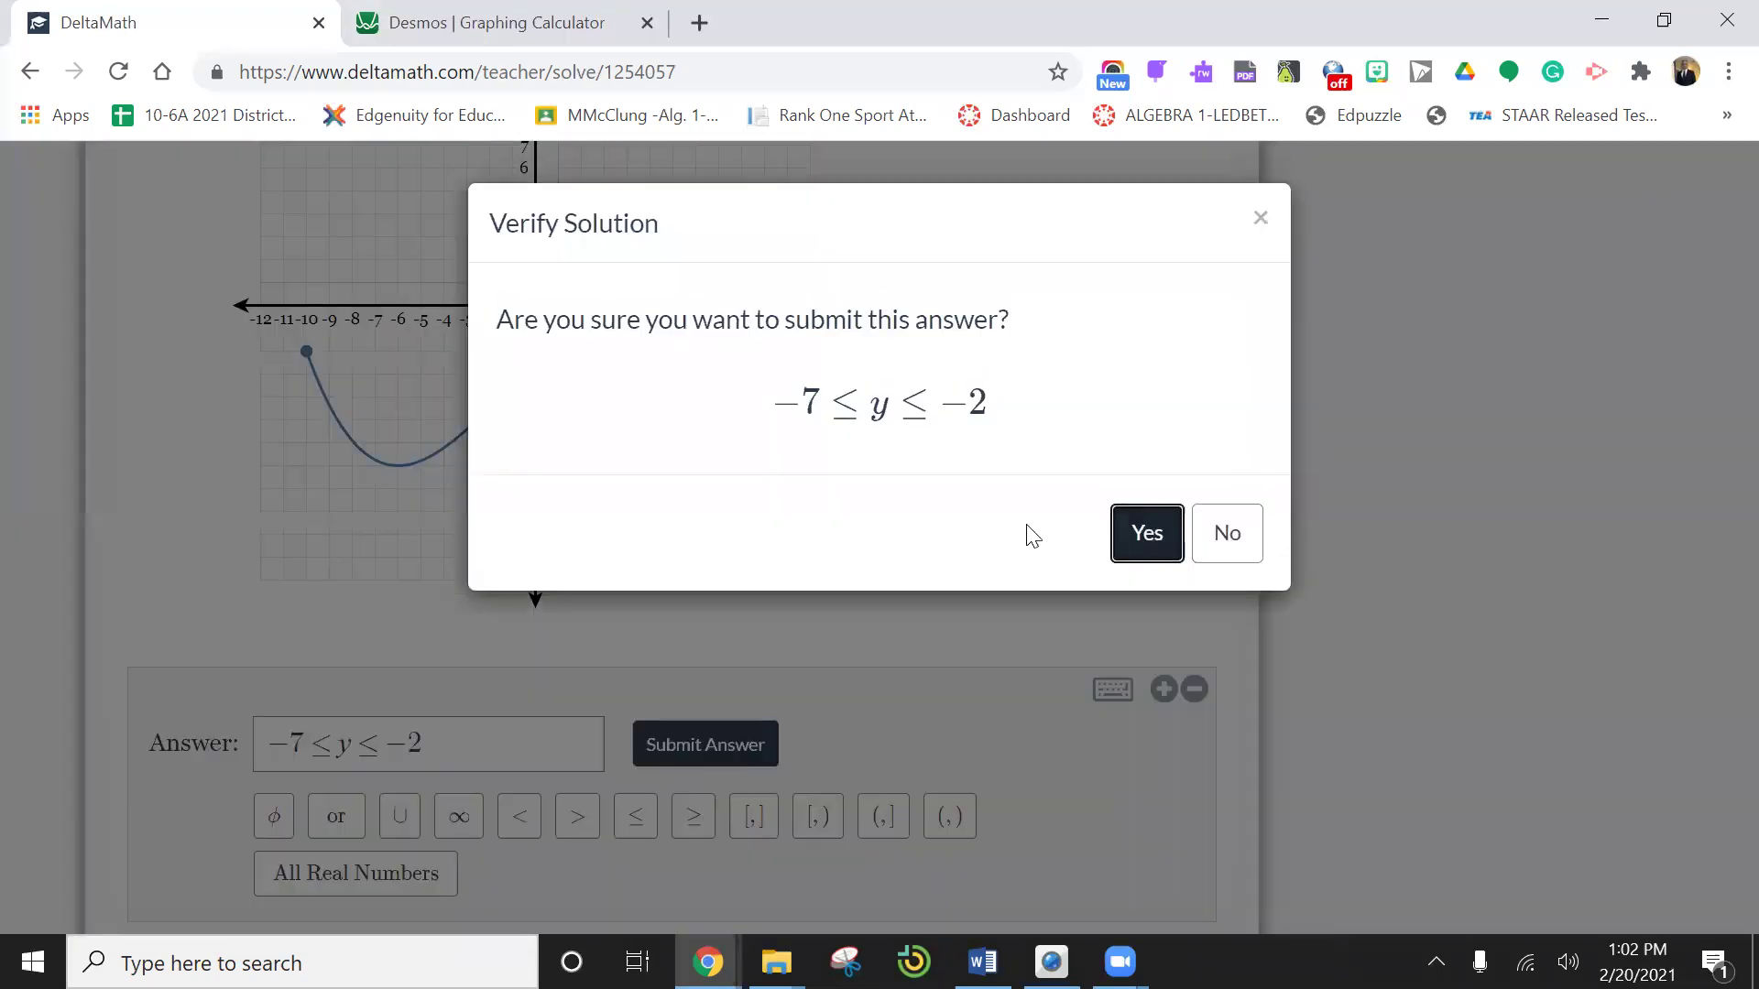
{"action": "left_click", "coordinate": [1166, 546]}
{"action": "scroll", "coordinate": [980, 677], "scroll_direction": "down", "scroll_amount": 4}
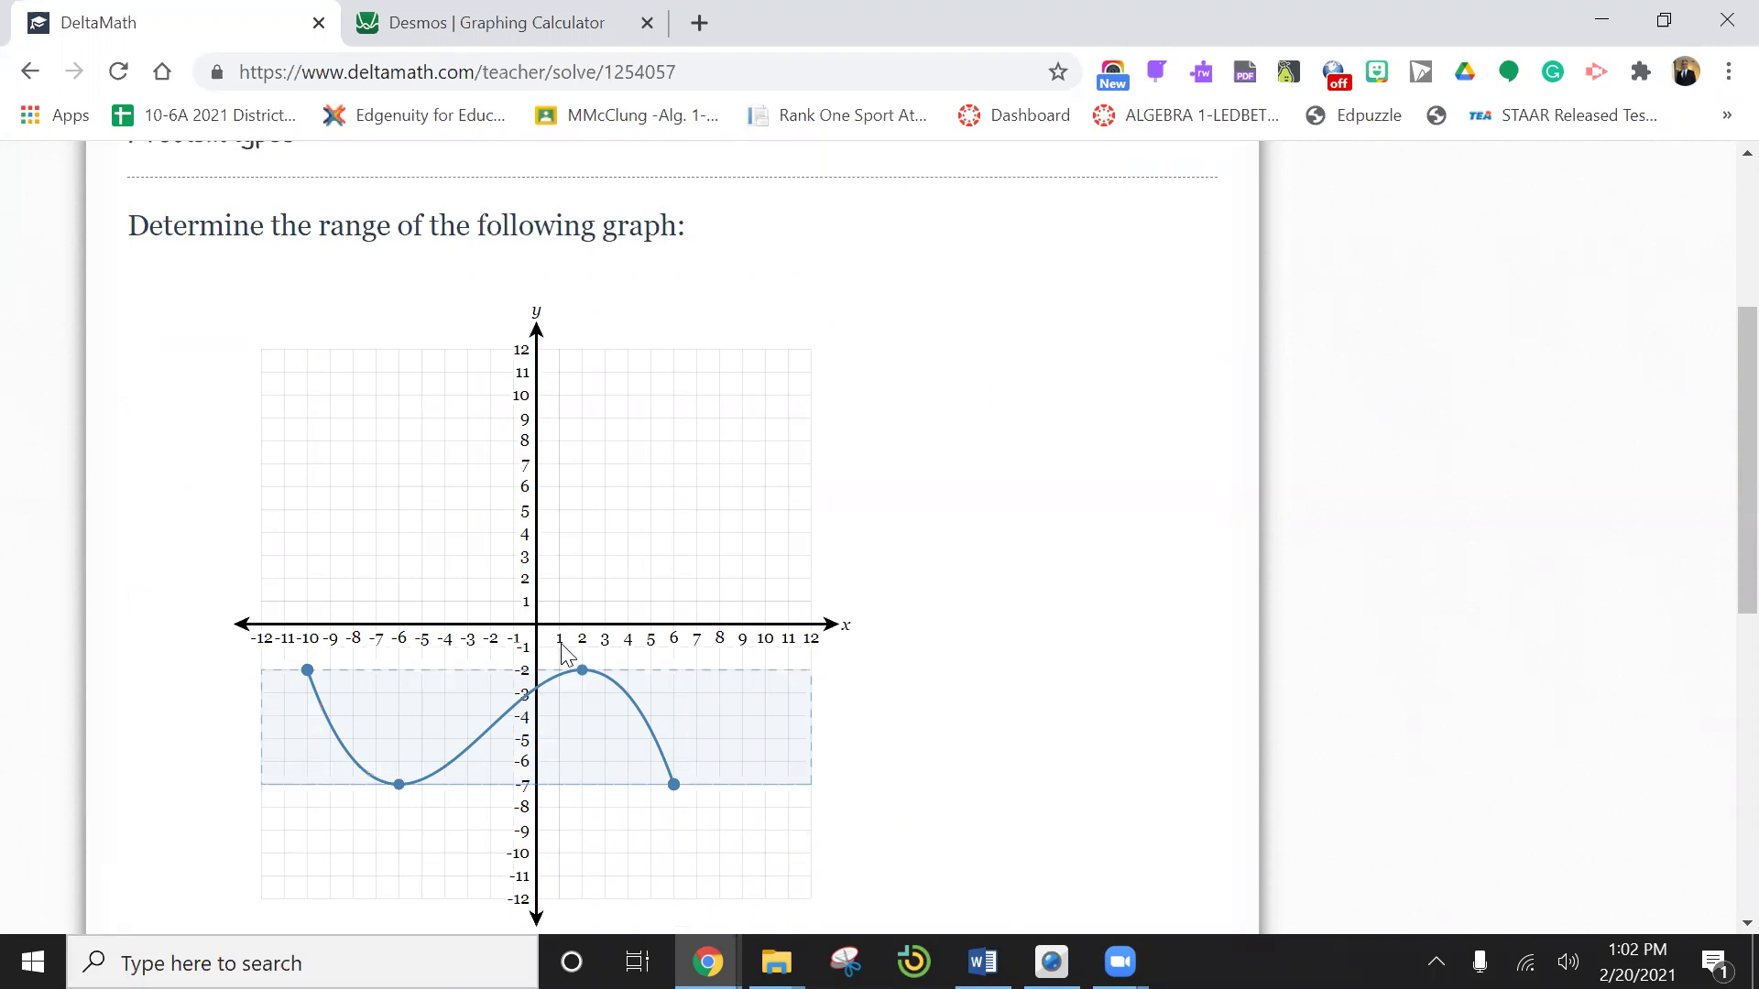
{"action": "scroll", "coordinate": [566, 658], "scroll_direction": "up", "scroll_amount": 3}
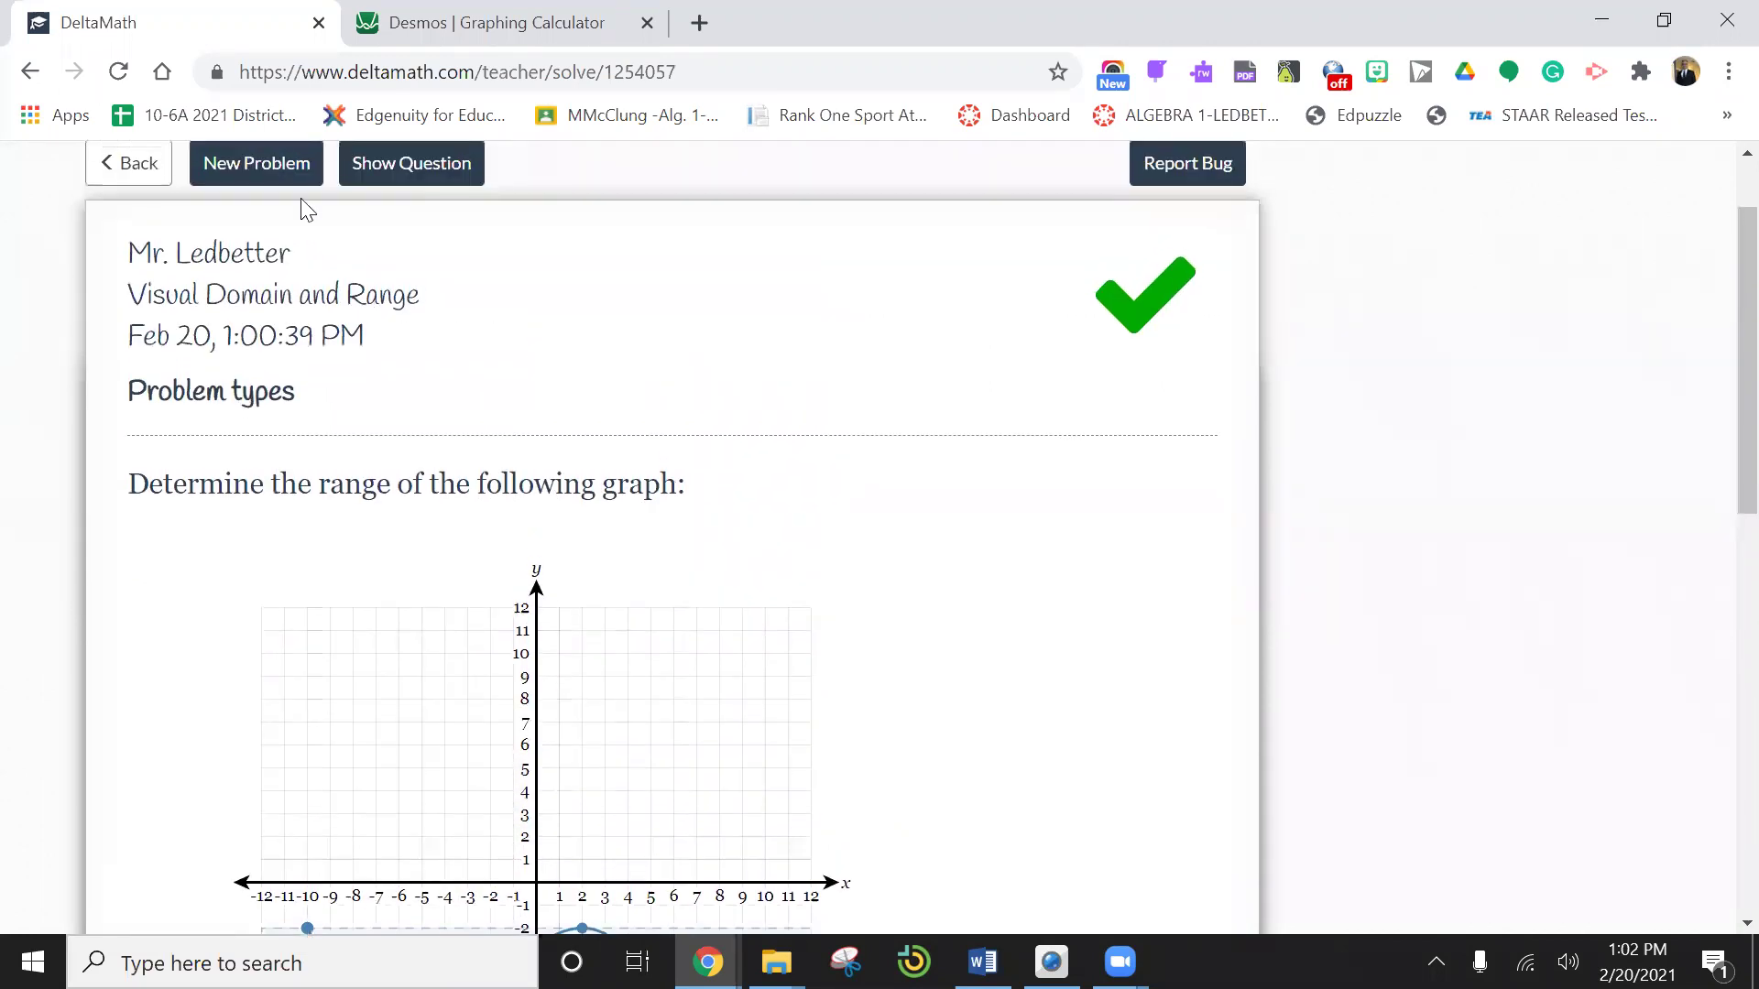
Step: Load a new range problem and scroll down to its graph
{"action": "left_click", "coordinate": [282, 174]}
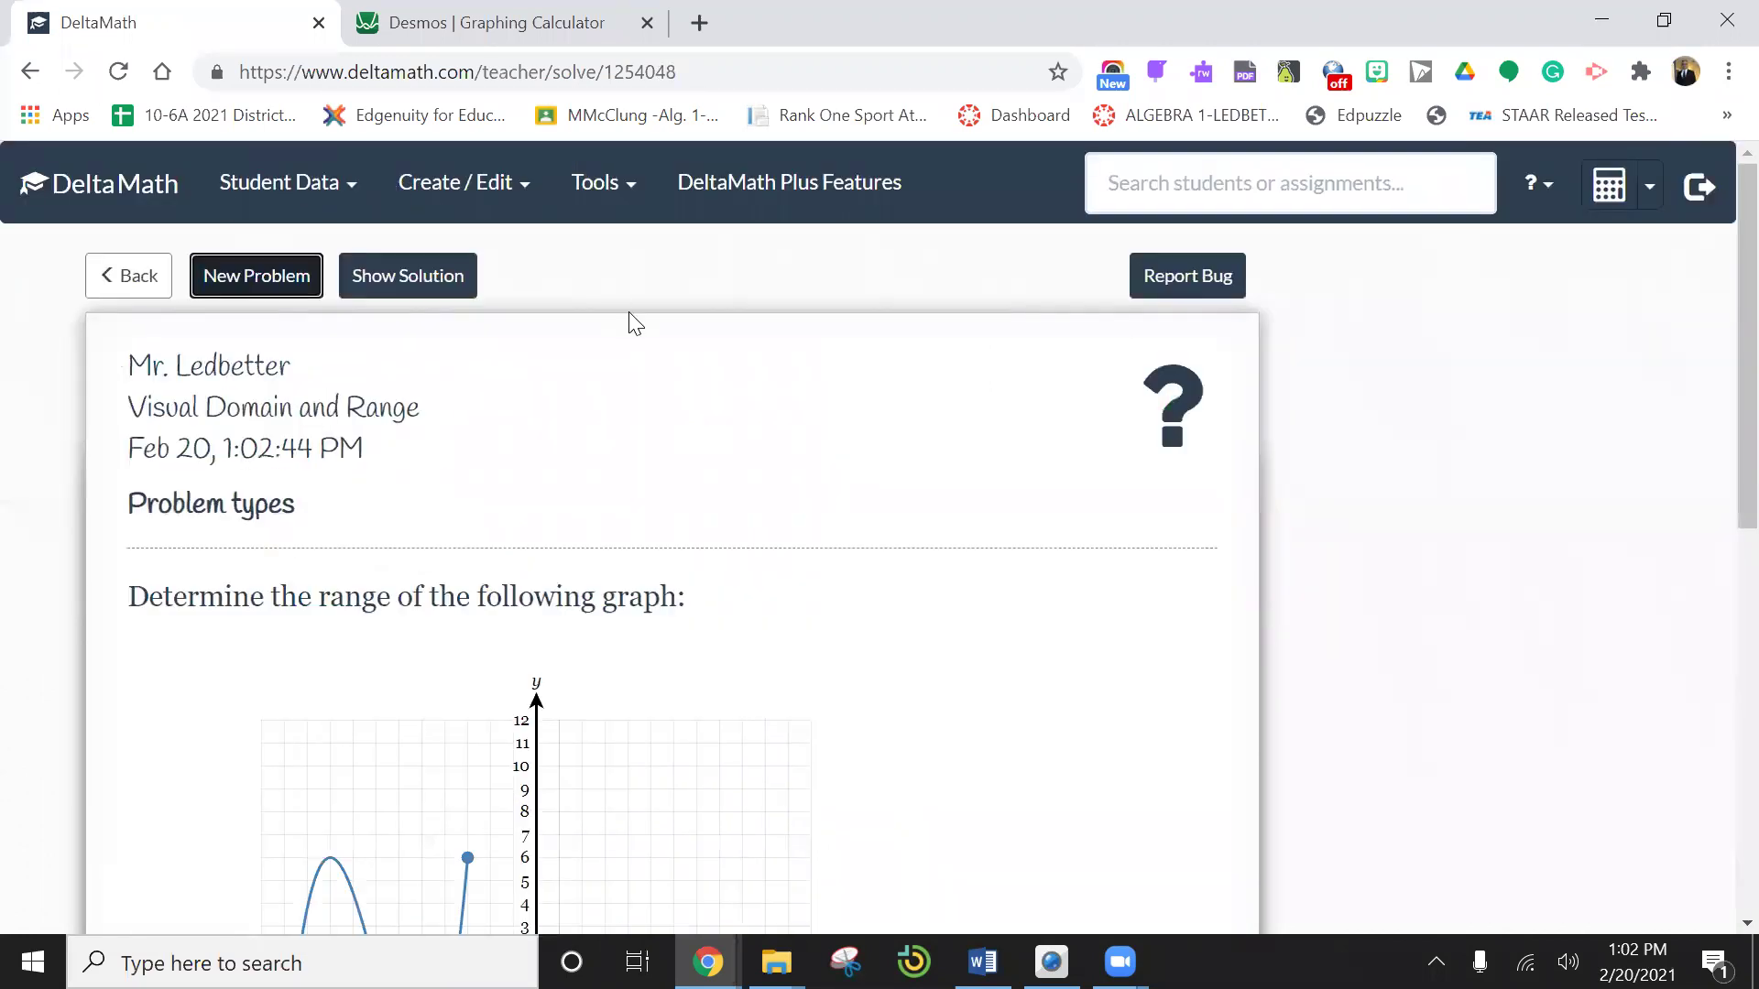
{"action": "scroll", "coordinate": [774, 454], "scroll_direction": "down", "scroll_amount": 3}
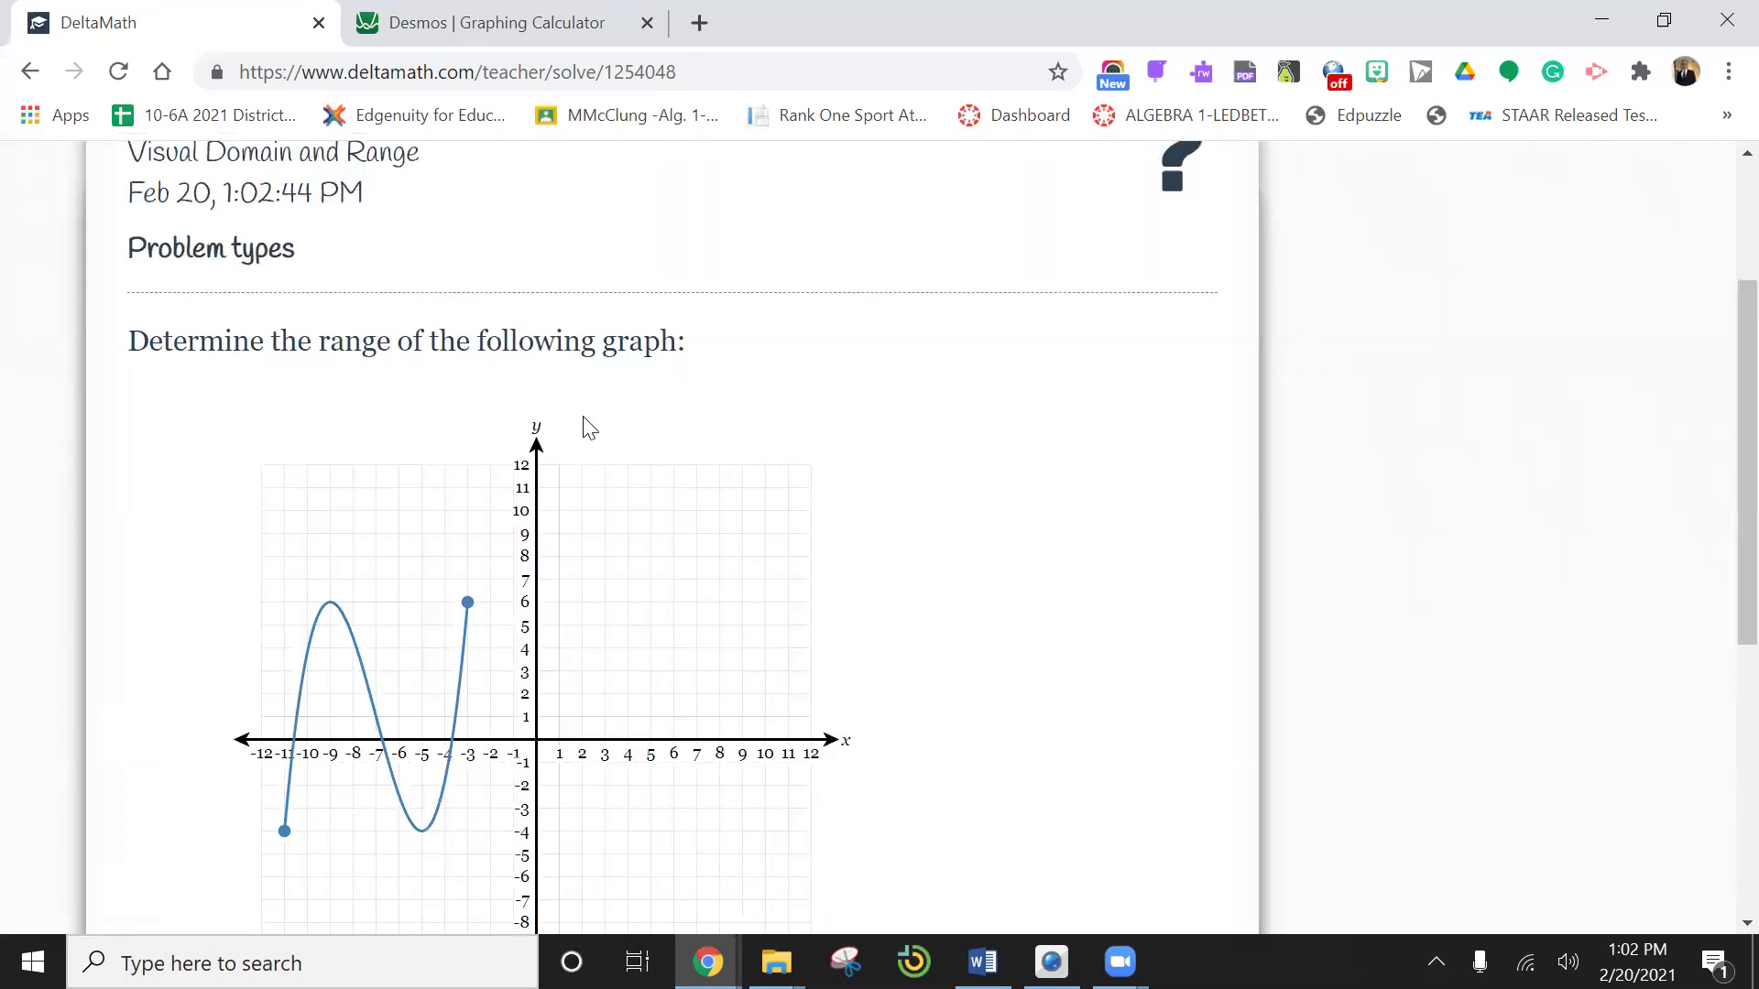
{"action": "scroll", "coordinate": [589, 428], "scroll_direction": "down", "scroll_amount": 1}
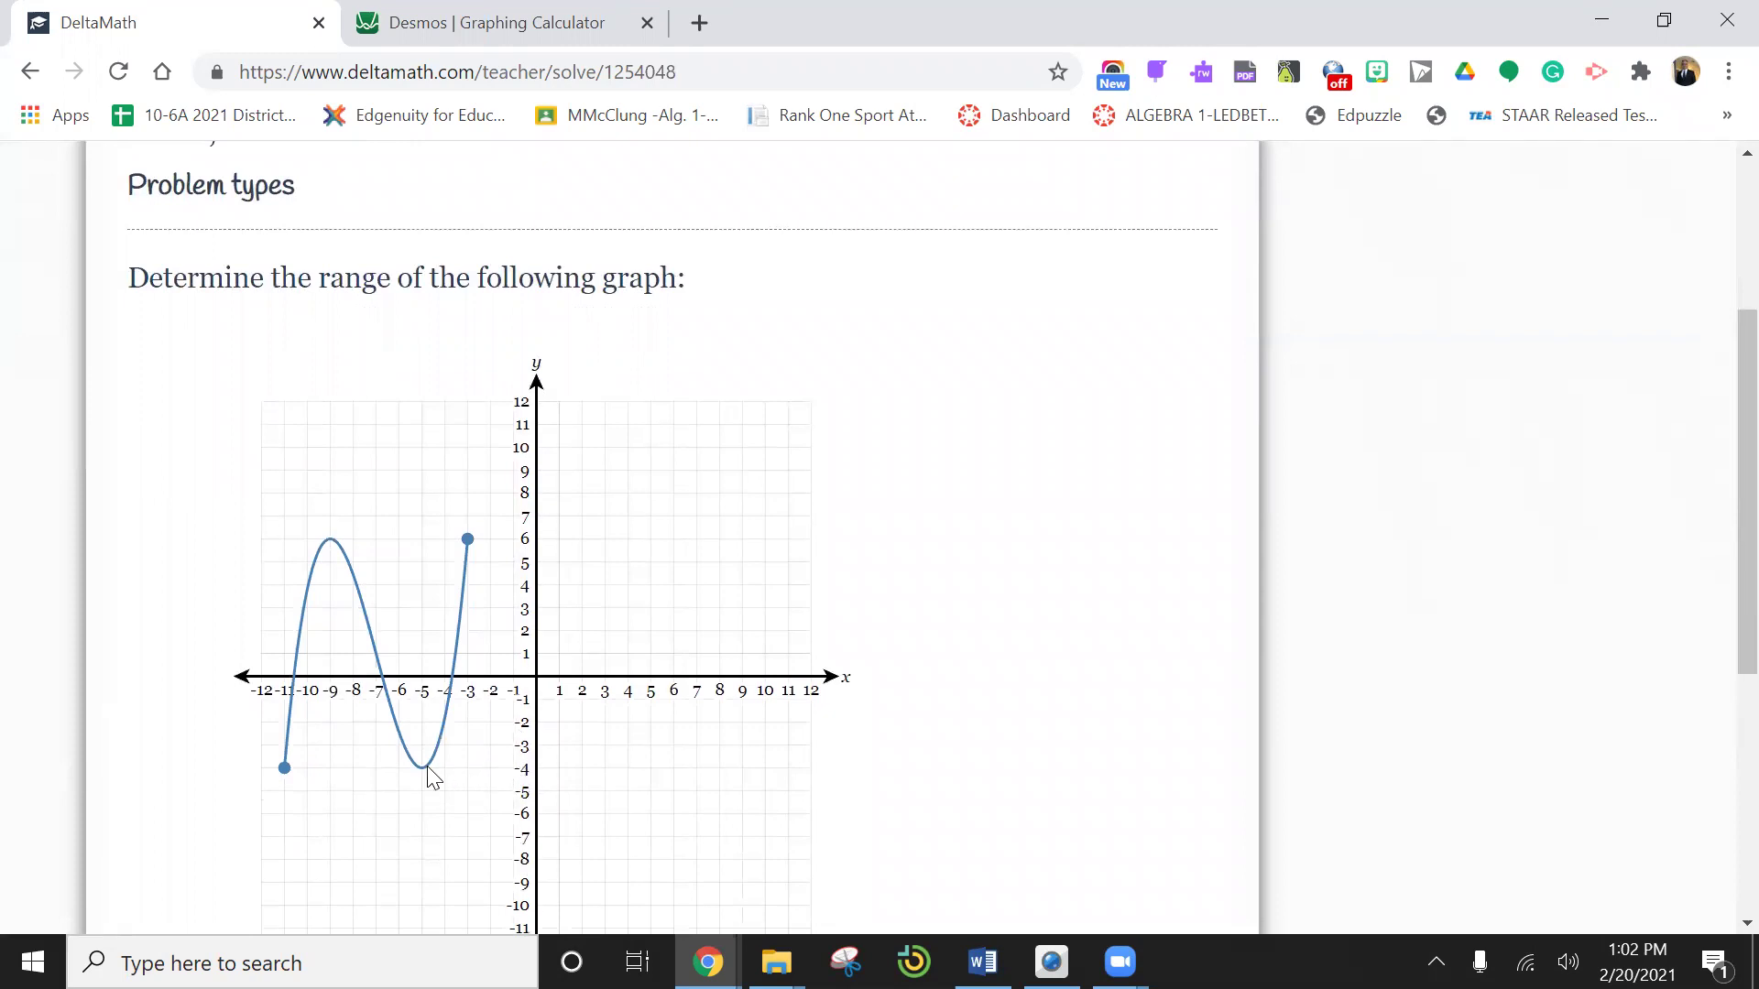
{"action": "scroll", "coordinate": [383, 774], "scroll_direction": "down", "scroll_amount": 1}
{"action": "scroll", "coordinate": [382, 774], "scroll_direction": "down", "scroll_amount": 3}
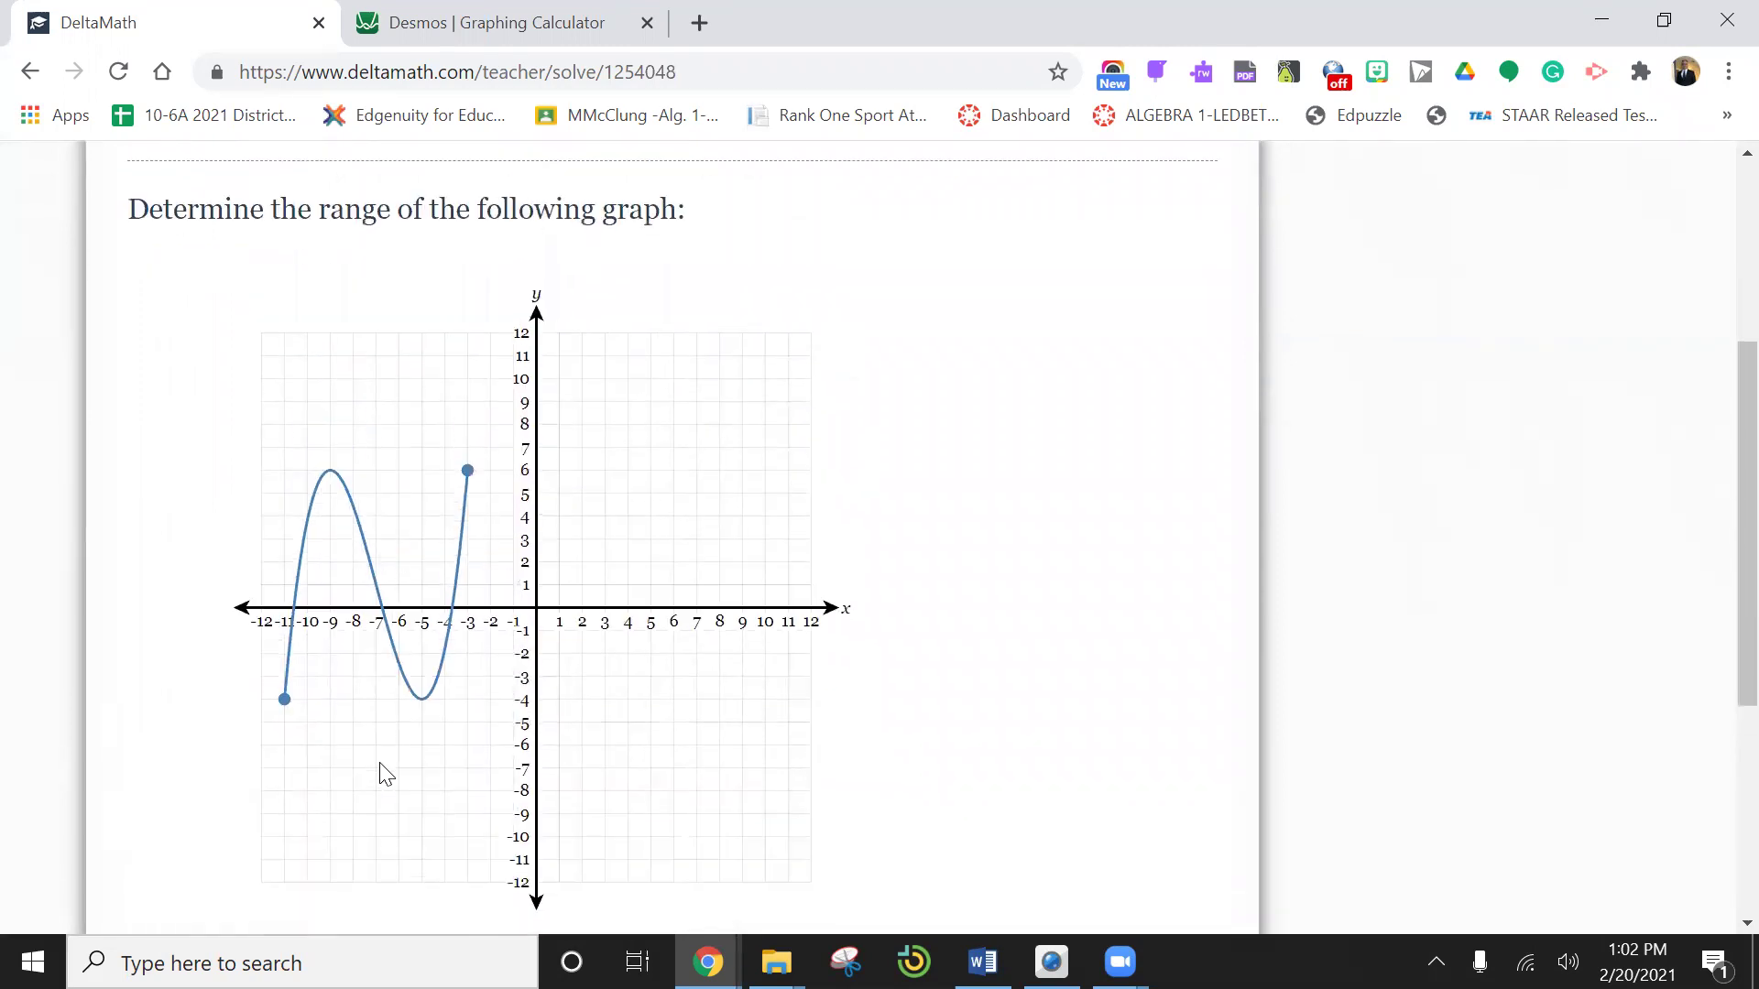
Step: Enter the range −4 ≤ y ≤ 6 in the answer box
{"action": "left_click", "coordinate": [321, 797]}
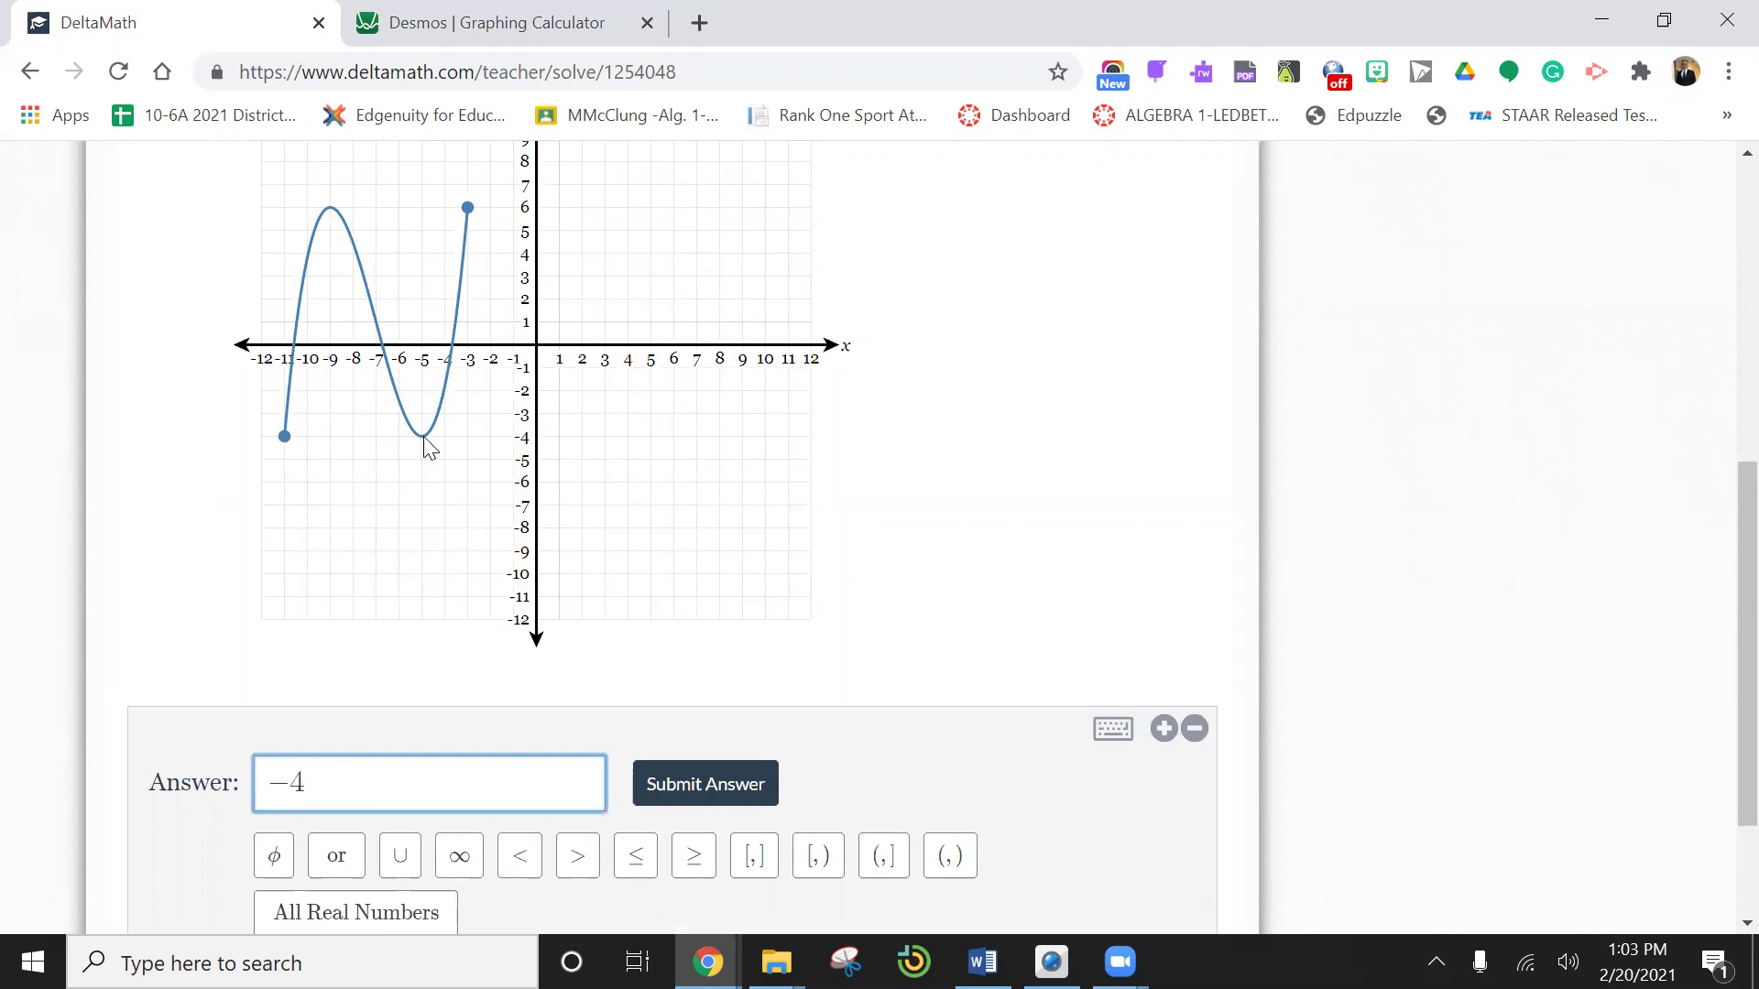
{"action": "left_click", "coordinate": [641, 870]}
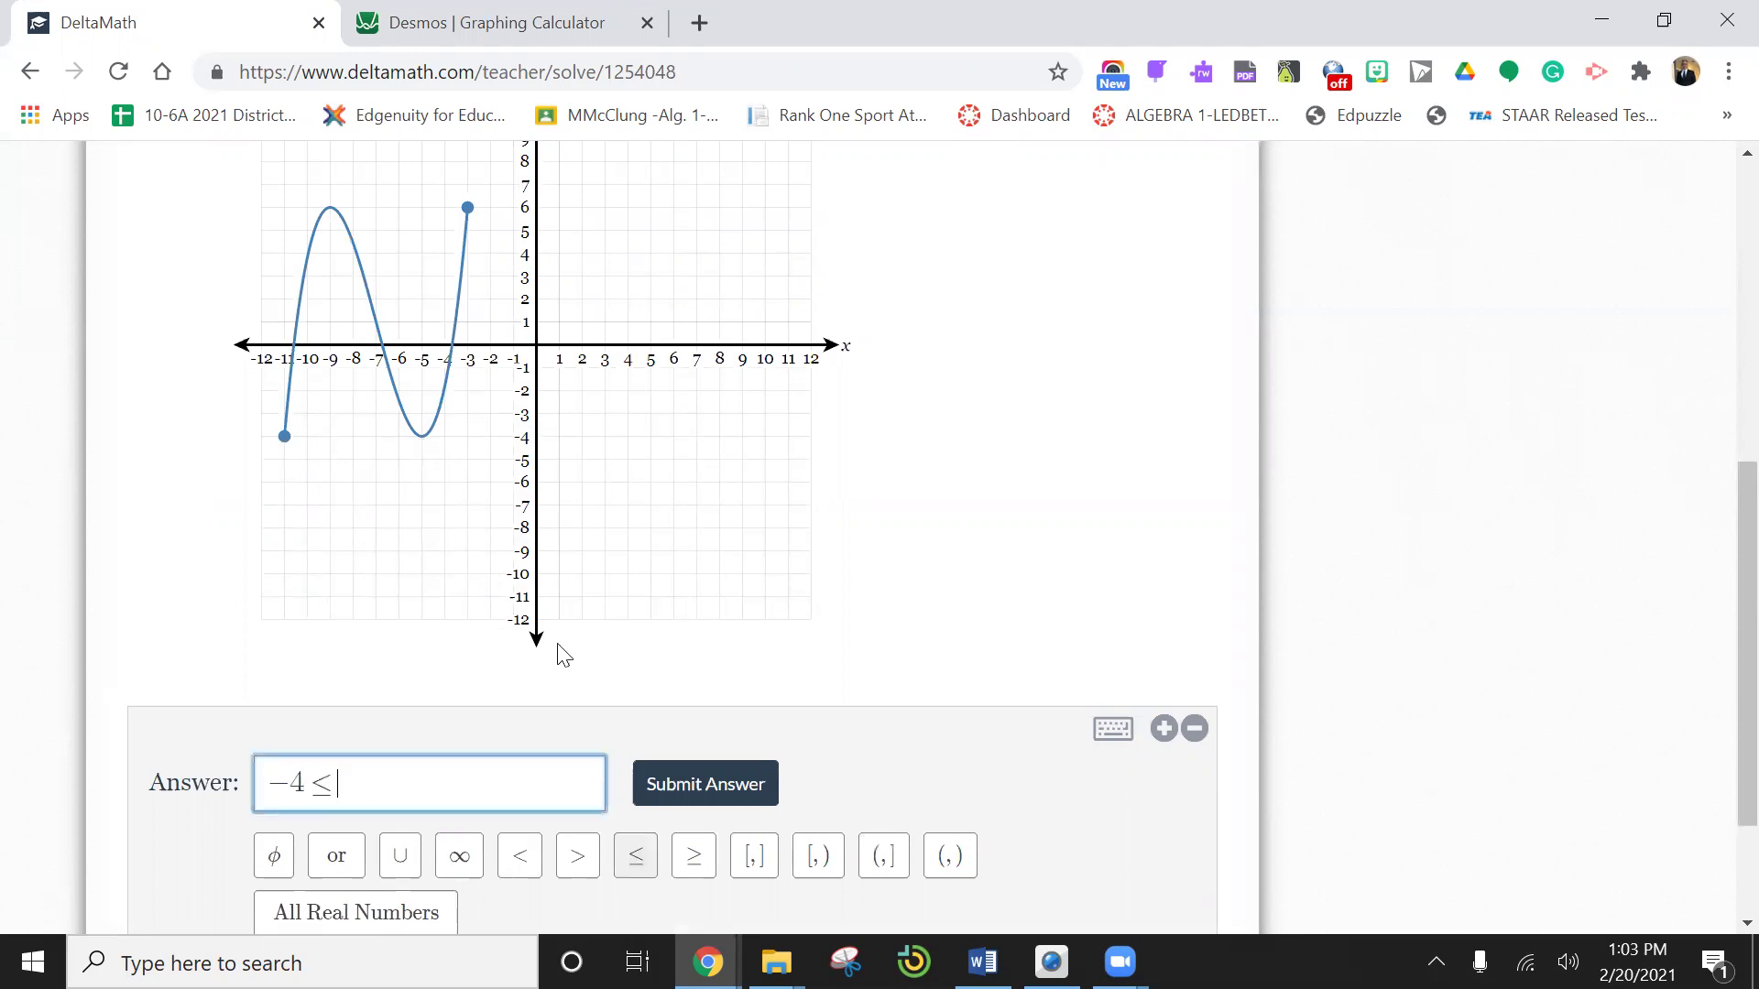
{"action": "scroll", "coordinate": [481, 421], "scroll_direction": "up", "scroll_amount": 4}
{"action": "scroll", "coordinate": [403, 515], "scroll_direction": "down", "scroll_amount": 3}
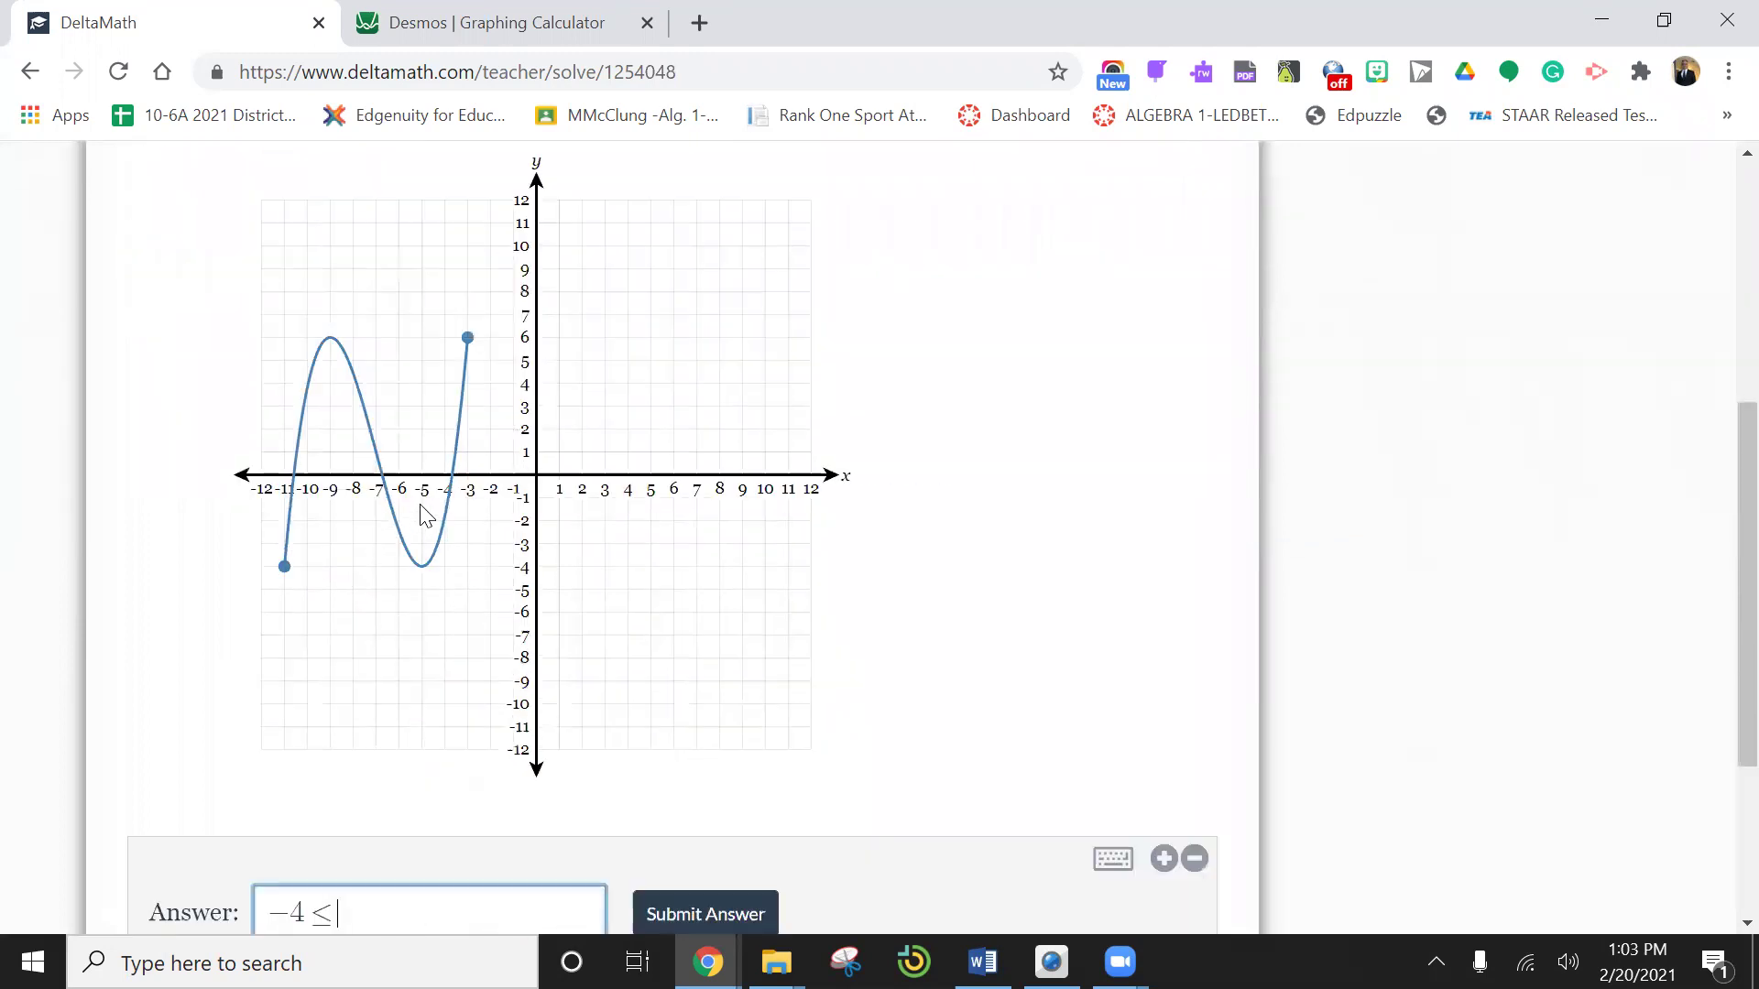
{"action": "left_click", "coordinate": [350, 911]}
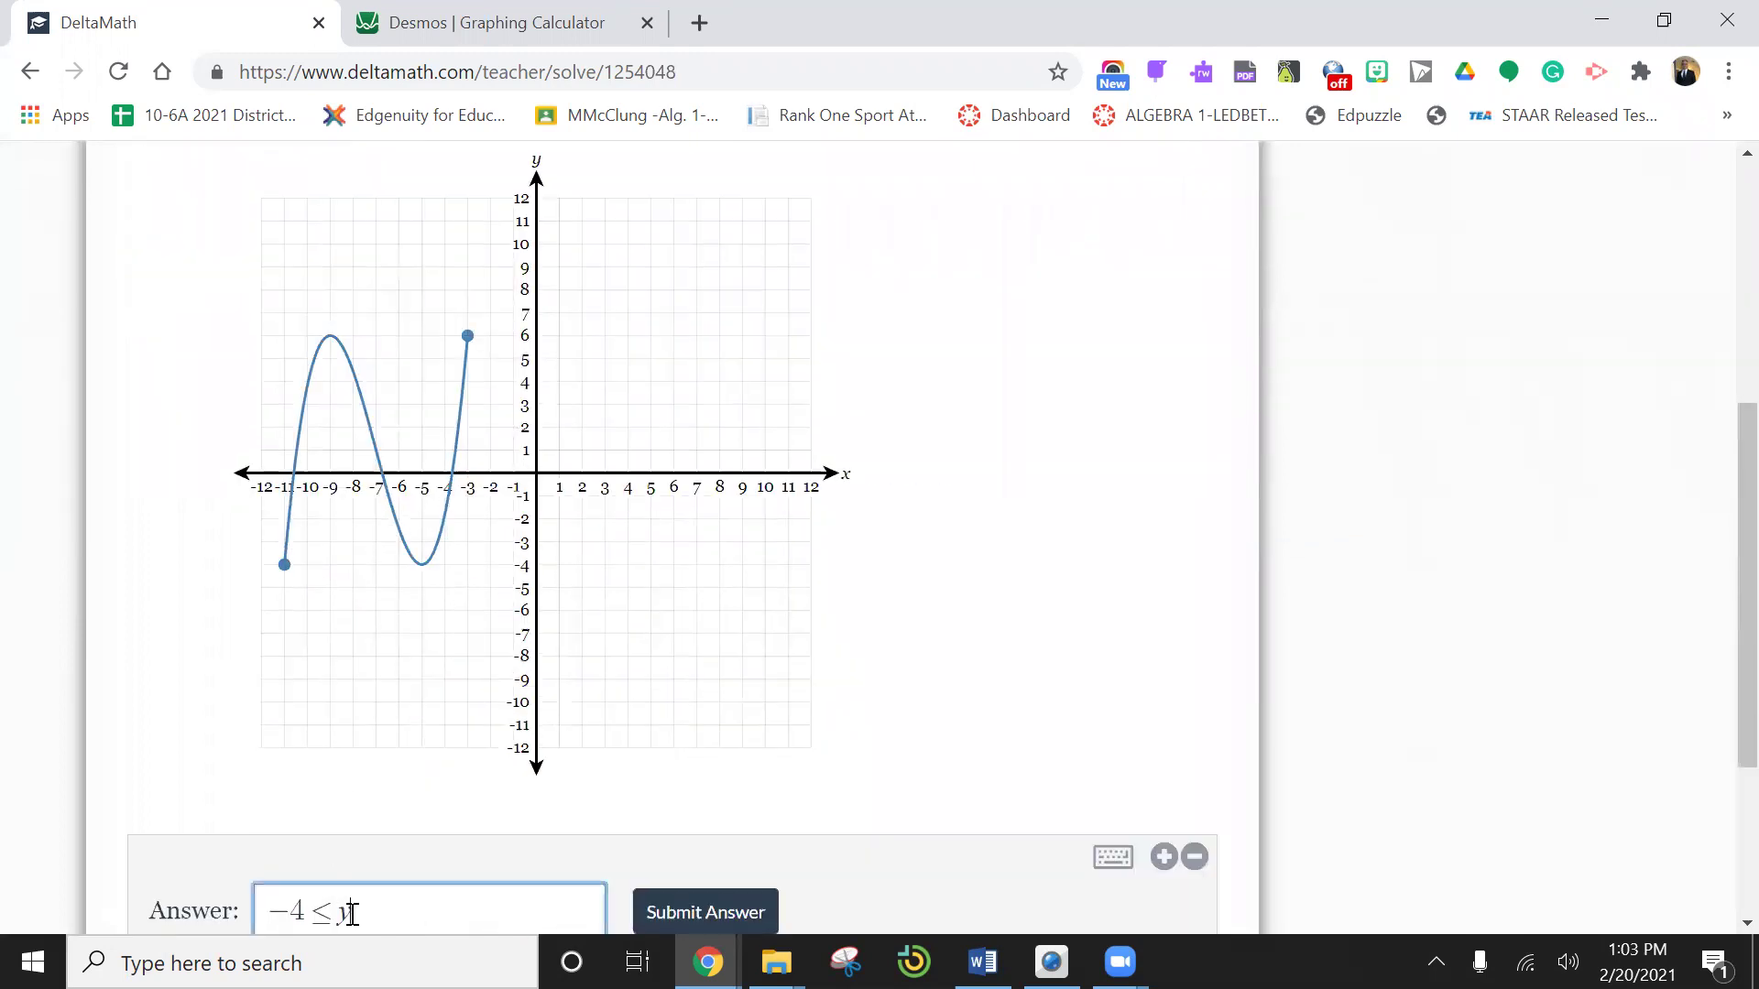
{"action": "type", "text": "y"}
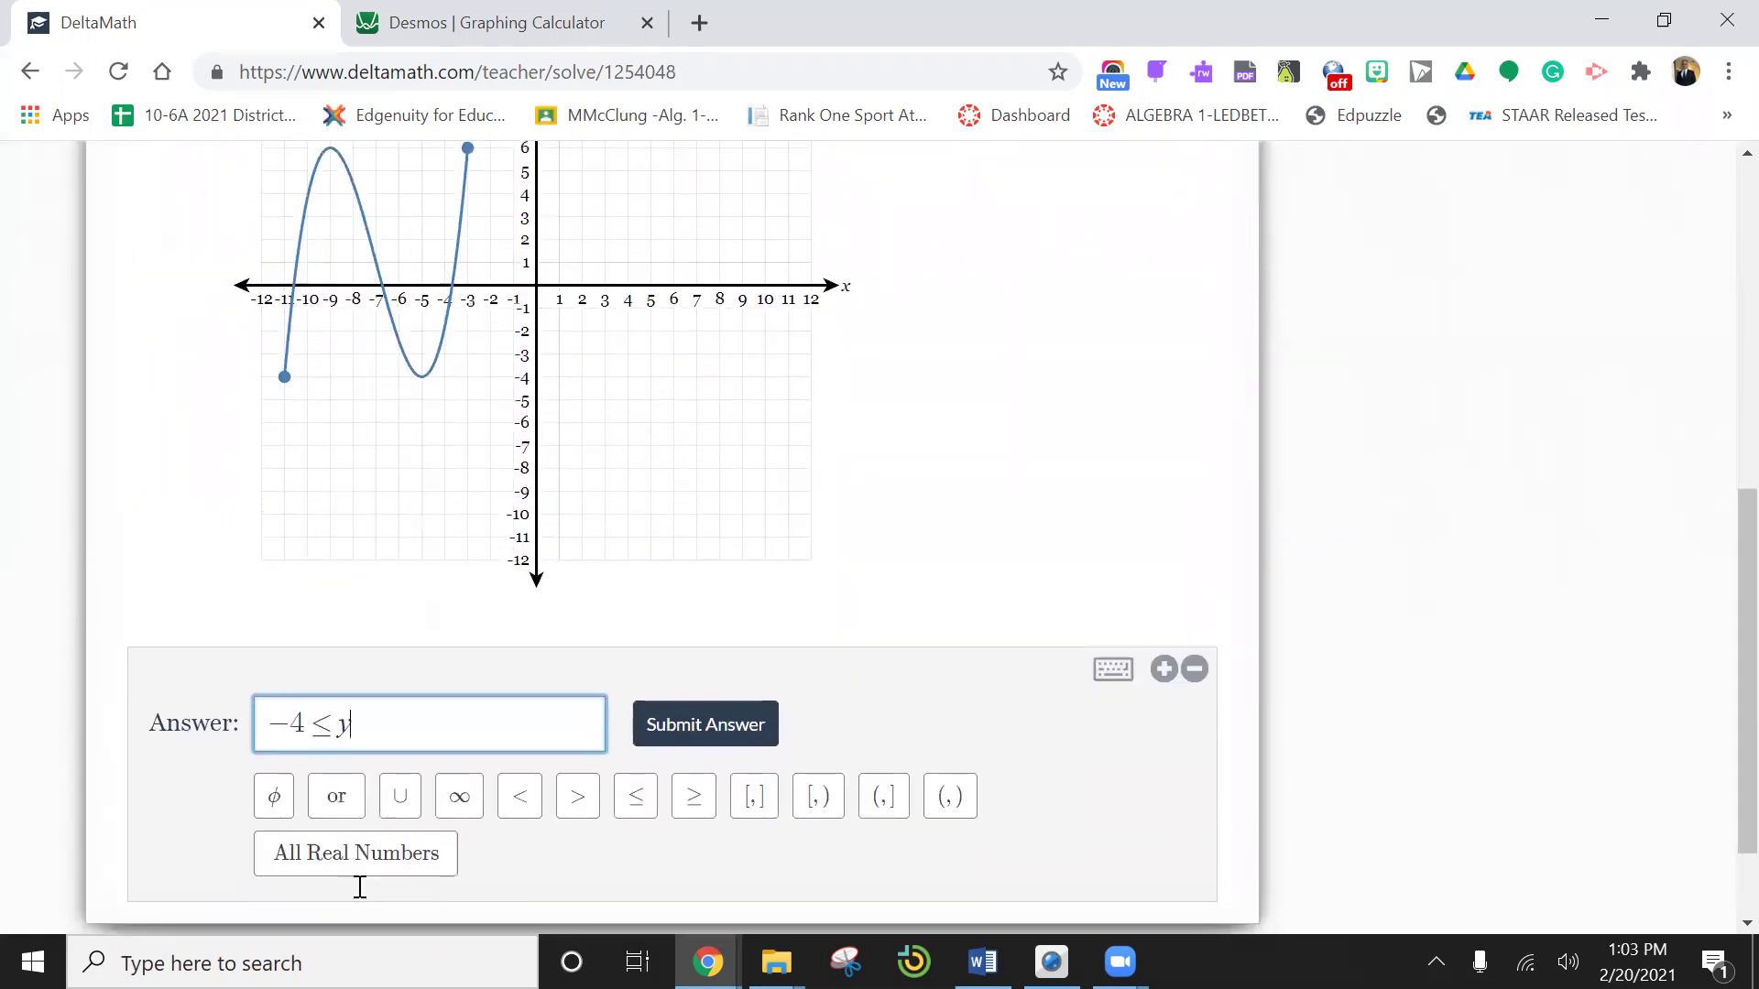
{"action": "left_click", "coordinate": [417, 596]}
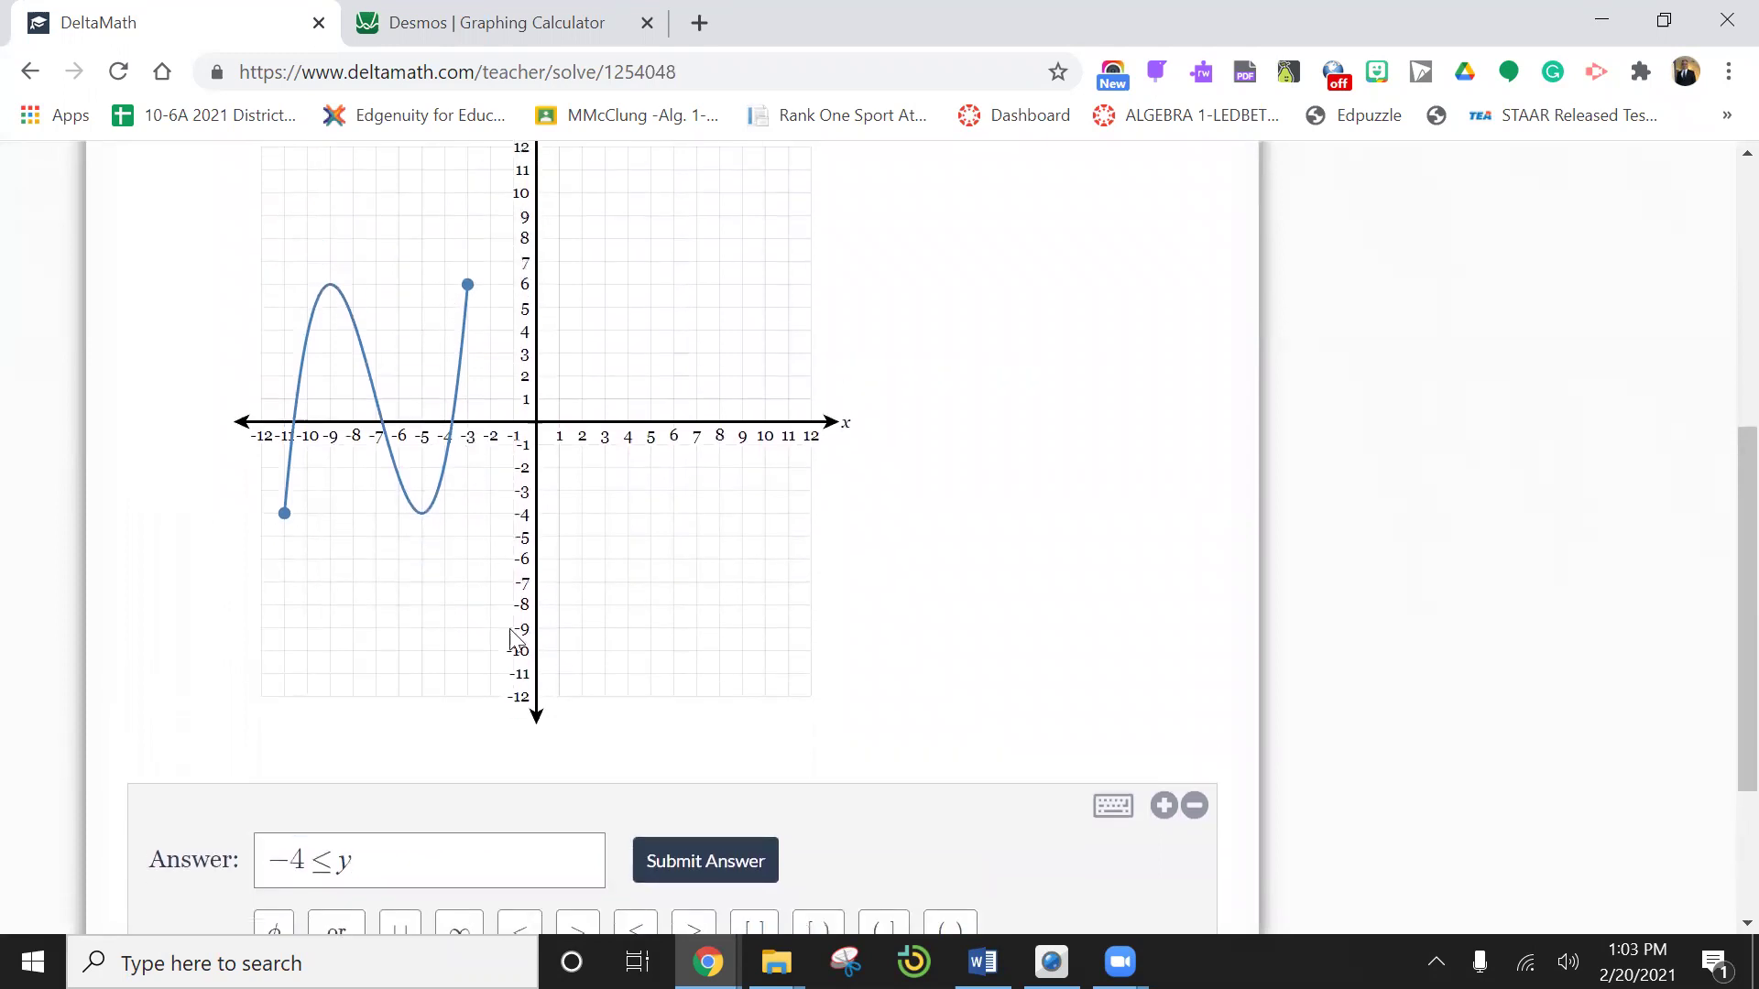
{"action": "left_click", "coordinate": [634, 790]}
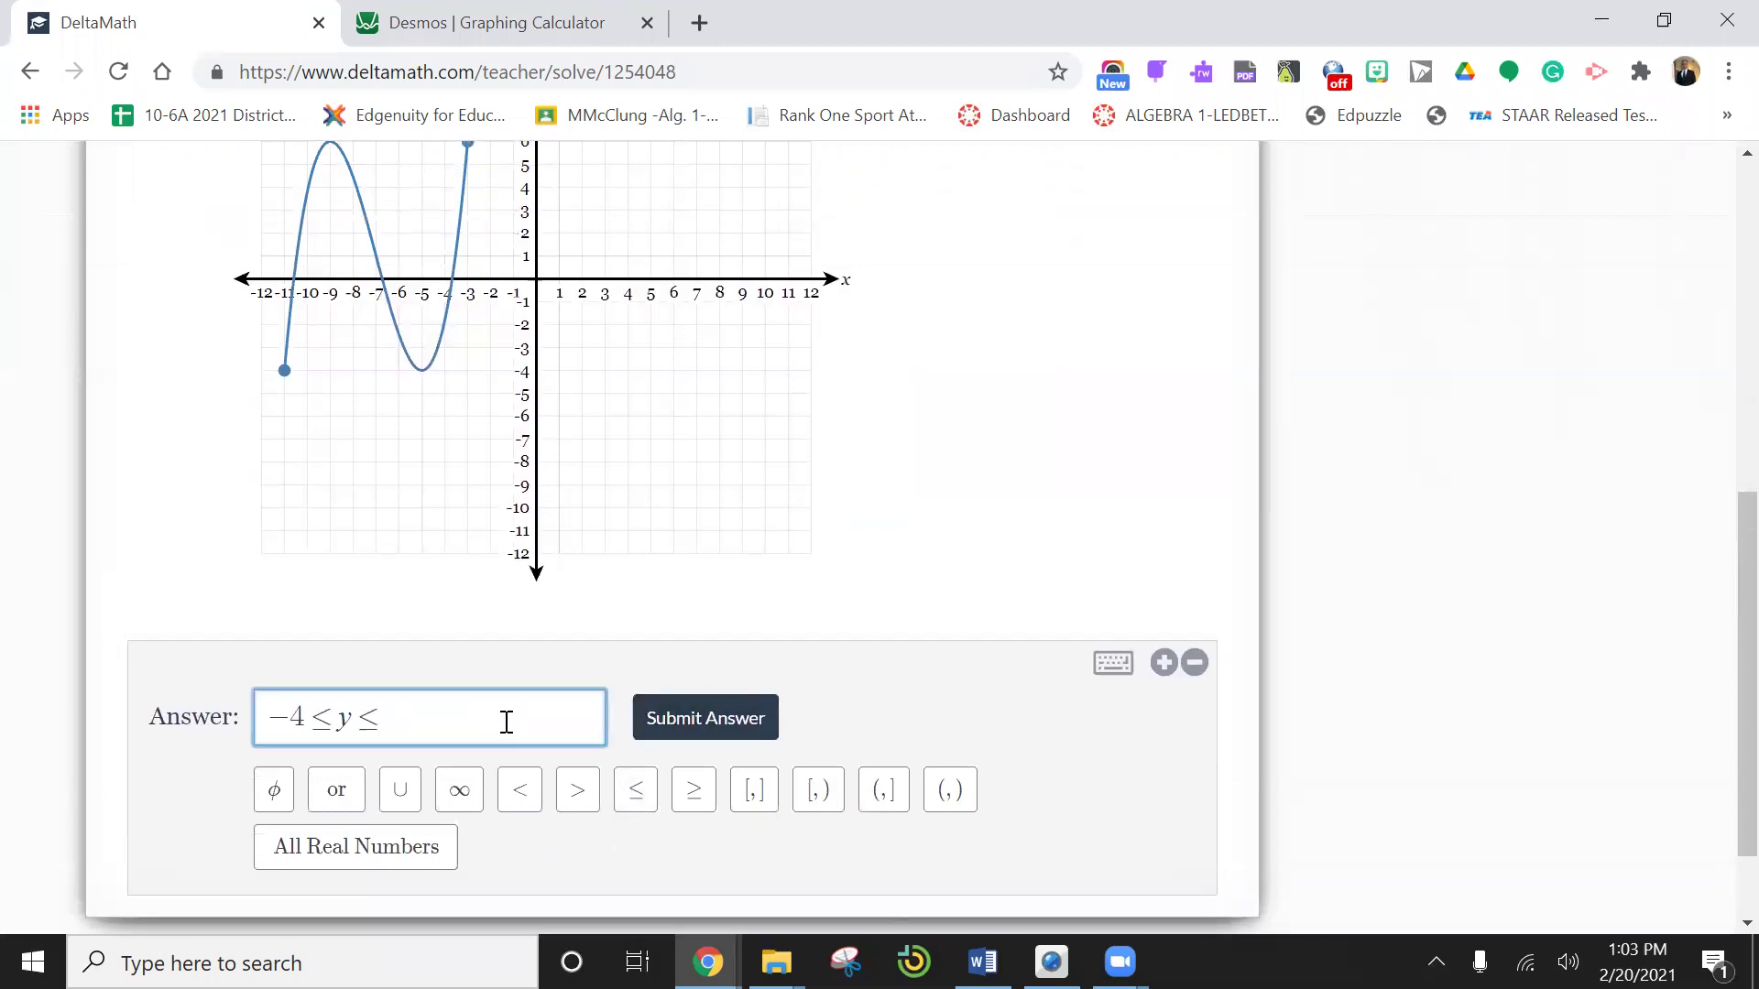
Step: Submit and confirm the answer, then review the worked solution
{"action": "left_click", "coordinate": [664, 718]}
{"action": "left_click", "coordinate": [1145, 532]}
{"action": "scroll", "coordinate": [852, 699], "scroll_direction": "down", "scroll_amount": 8}
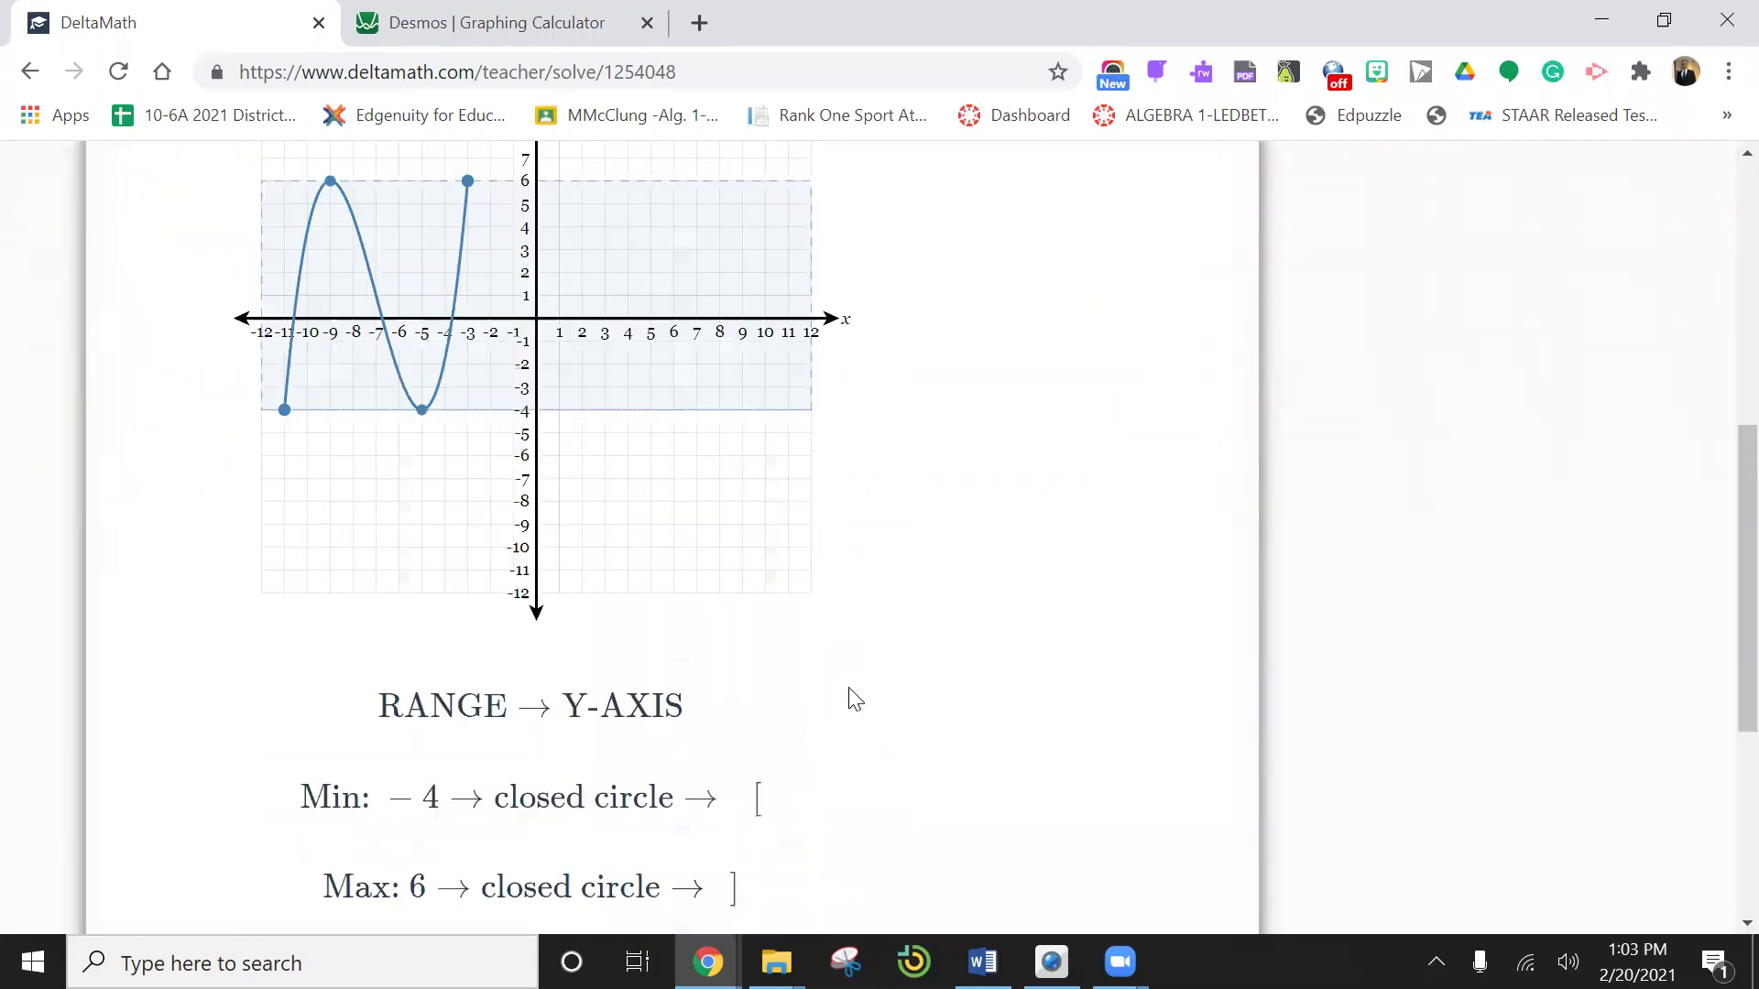
{"action": "scroll", "coordinate": [852, 699], "scroll_direction": "up", "scroll_amount": 2}
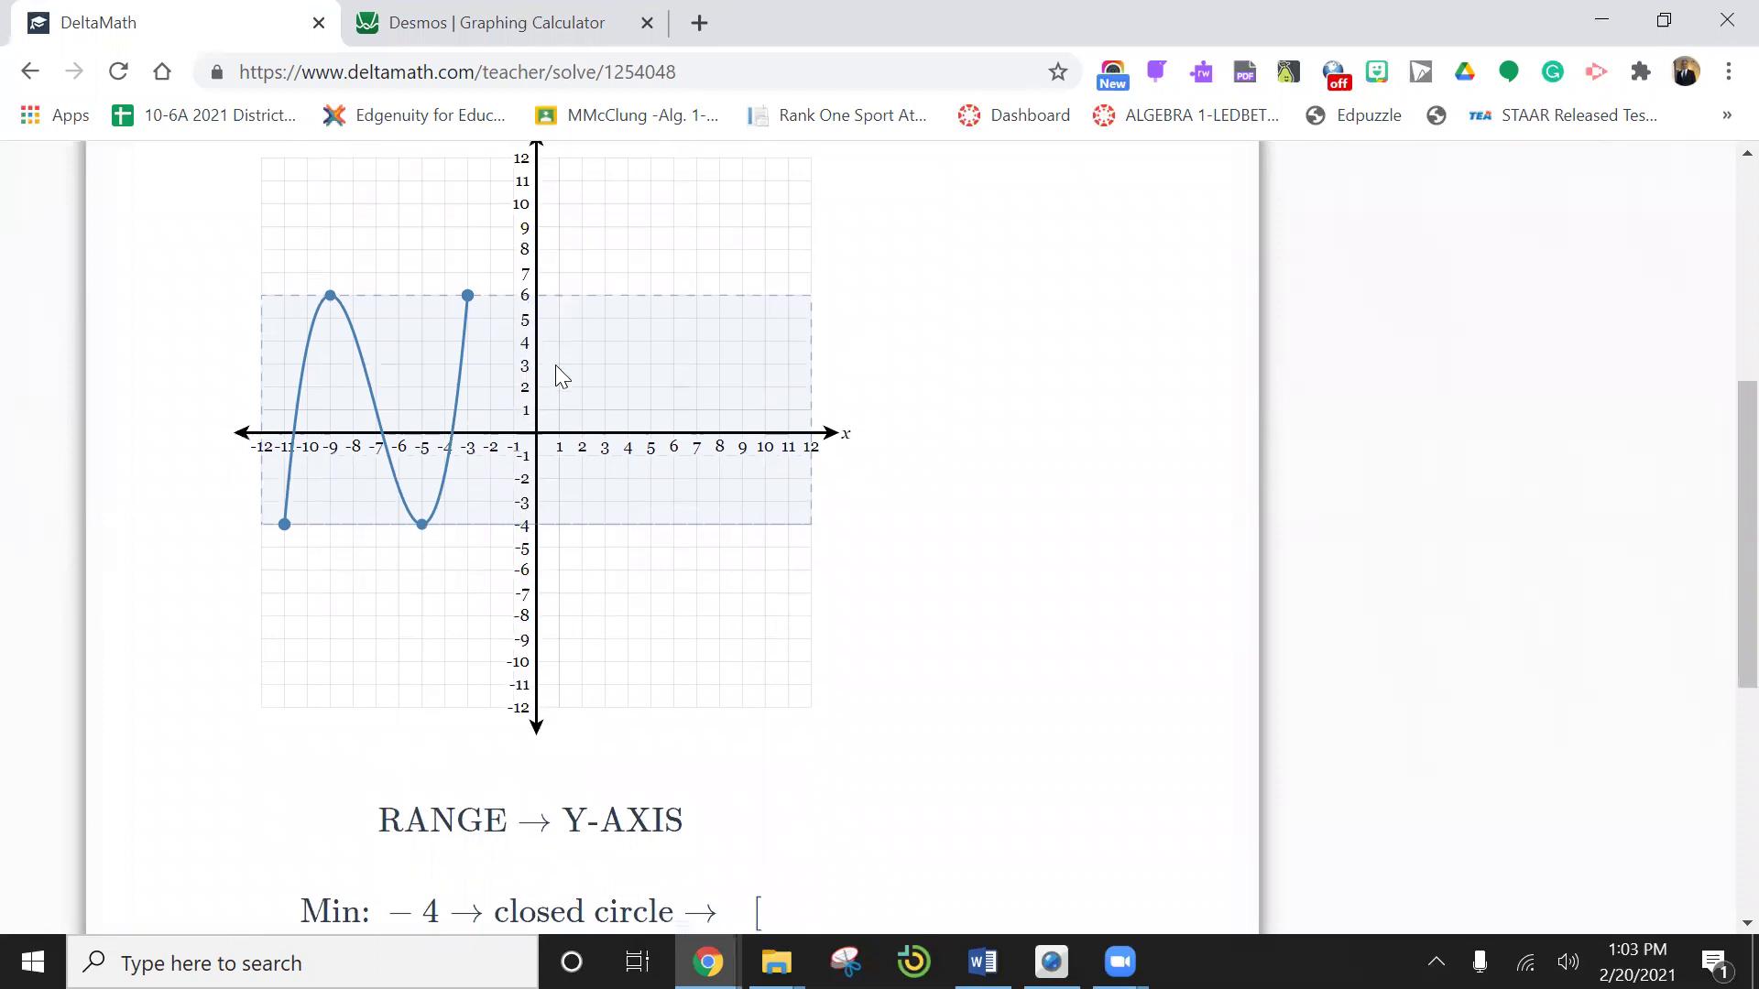
{"action": "scroll", "coordinate": [556, 365], "scroll_direction": "down", "scroll_amount": 4}
{"action": "scroll", "coordinate": [555, 365], "scroll_direction": "up", "scroll_amount": 8}
{"action": "scroll", "coordinate": [555, 376], "scroll_direction": "up", "scroll_amount": 3}
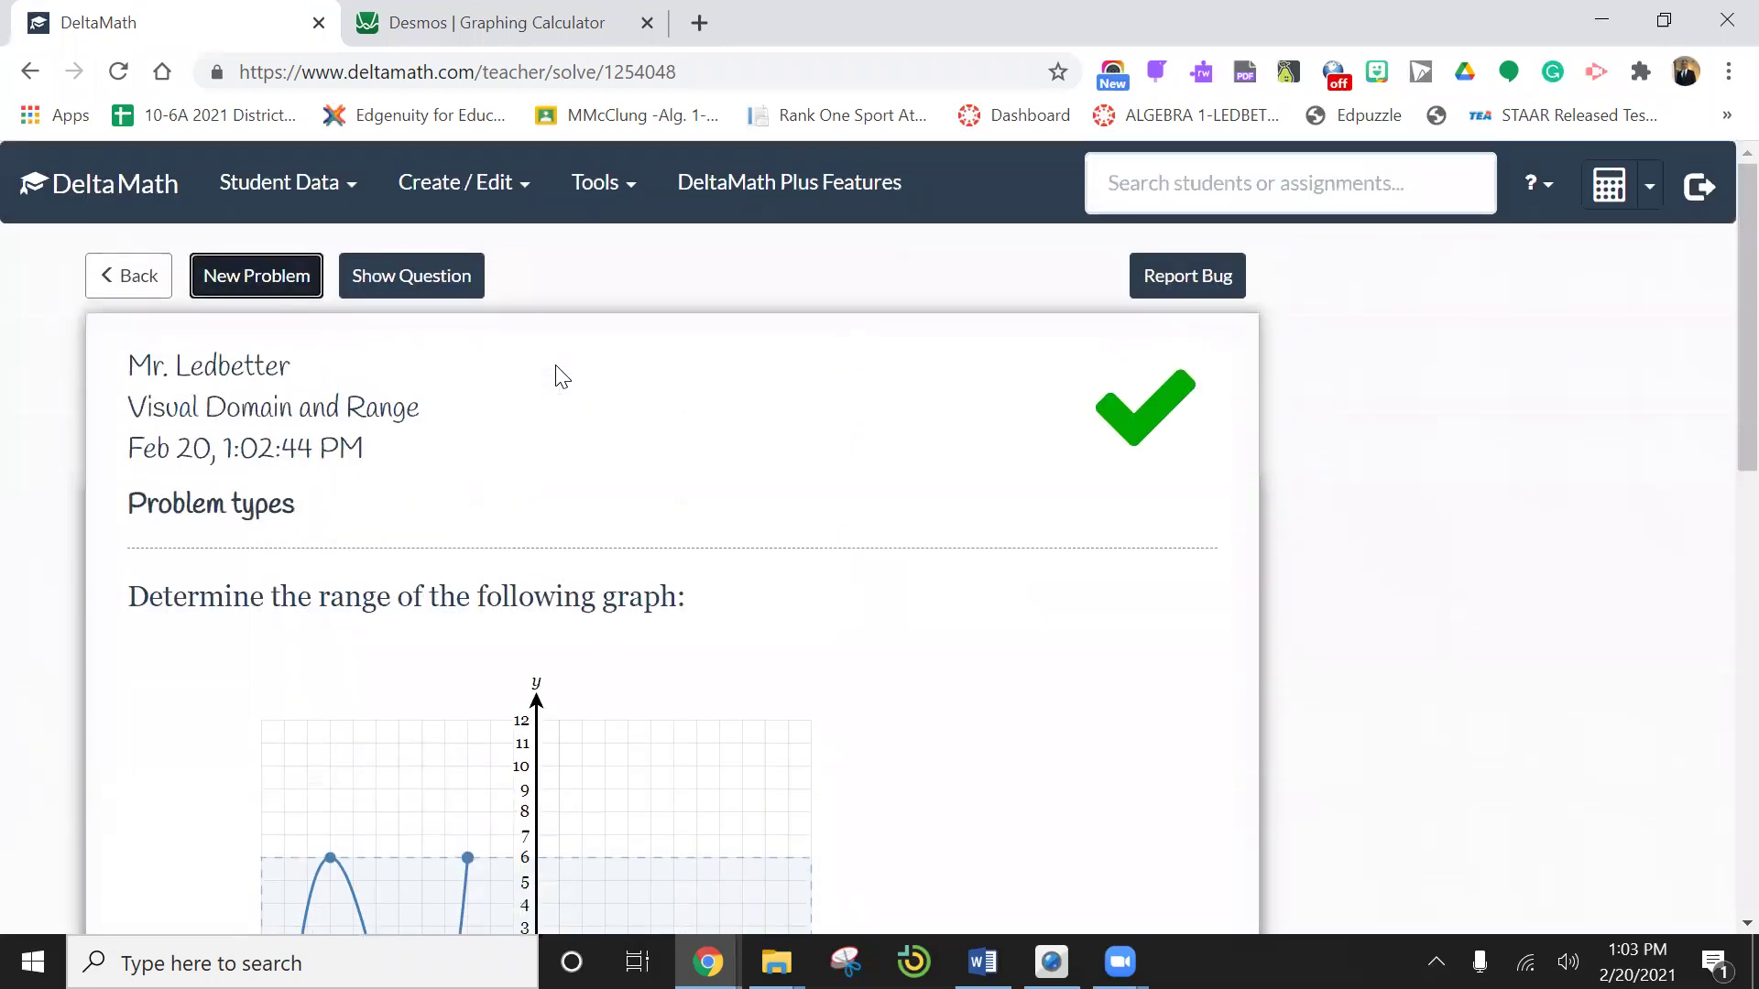
Step: Load a new domain problem and scroll to its graph
{"action": "left_click", "coordinate": [273, 280]}
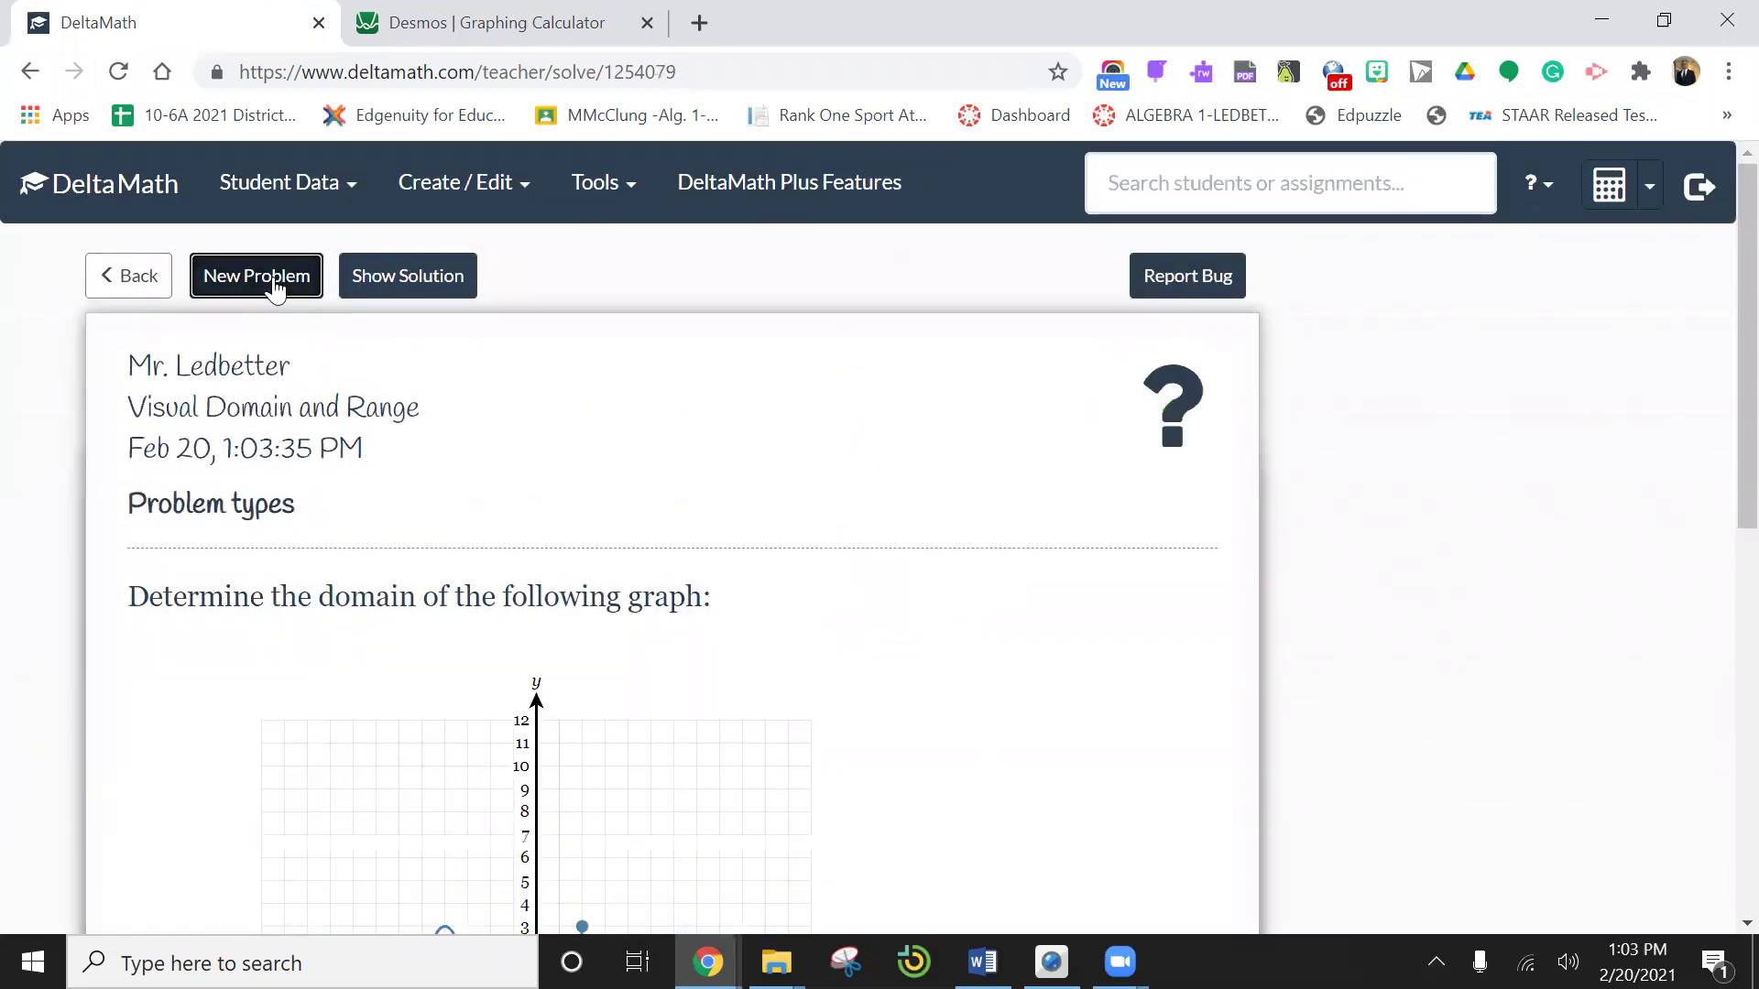
{"action": "scroll", "coordinate": [445, 505], "scroll_direction": "down", "scroll_amount": 7}
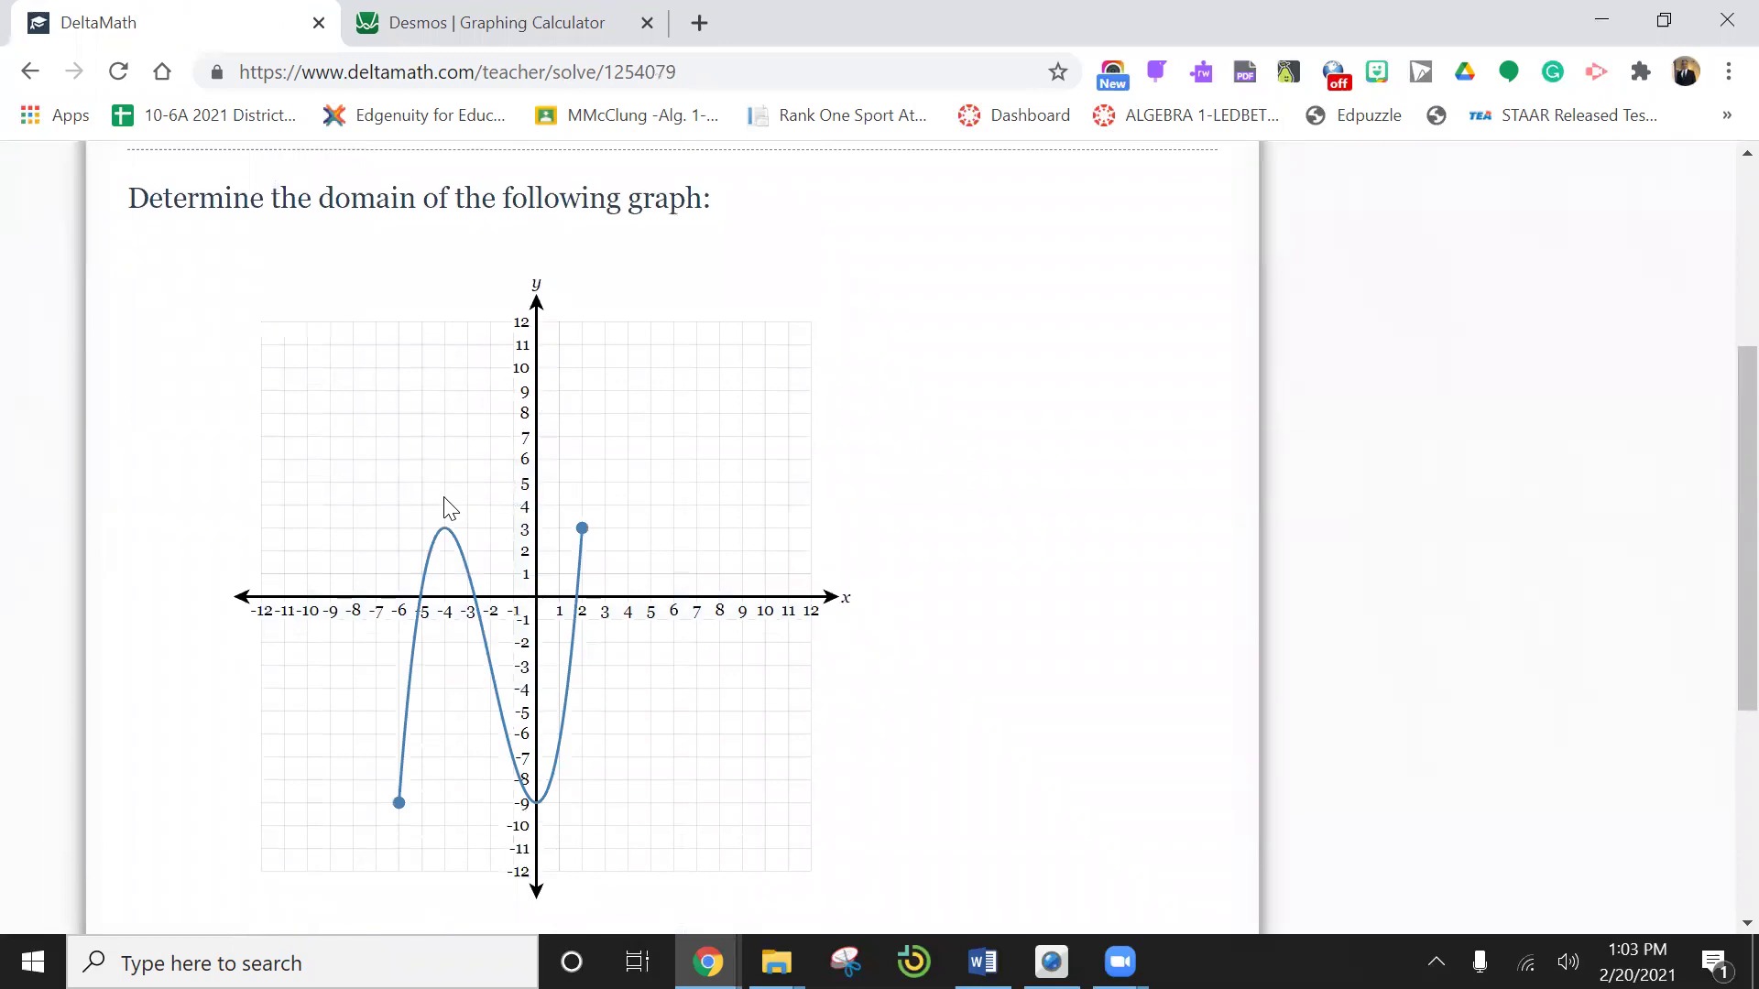
{"action": "scroll", "coordinate": [447, 509], "scroll_direction": "up", "scroll_amount": 3}
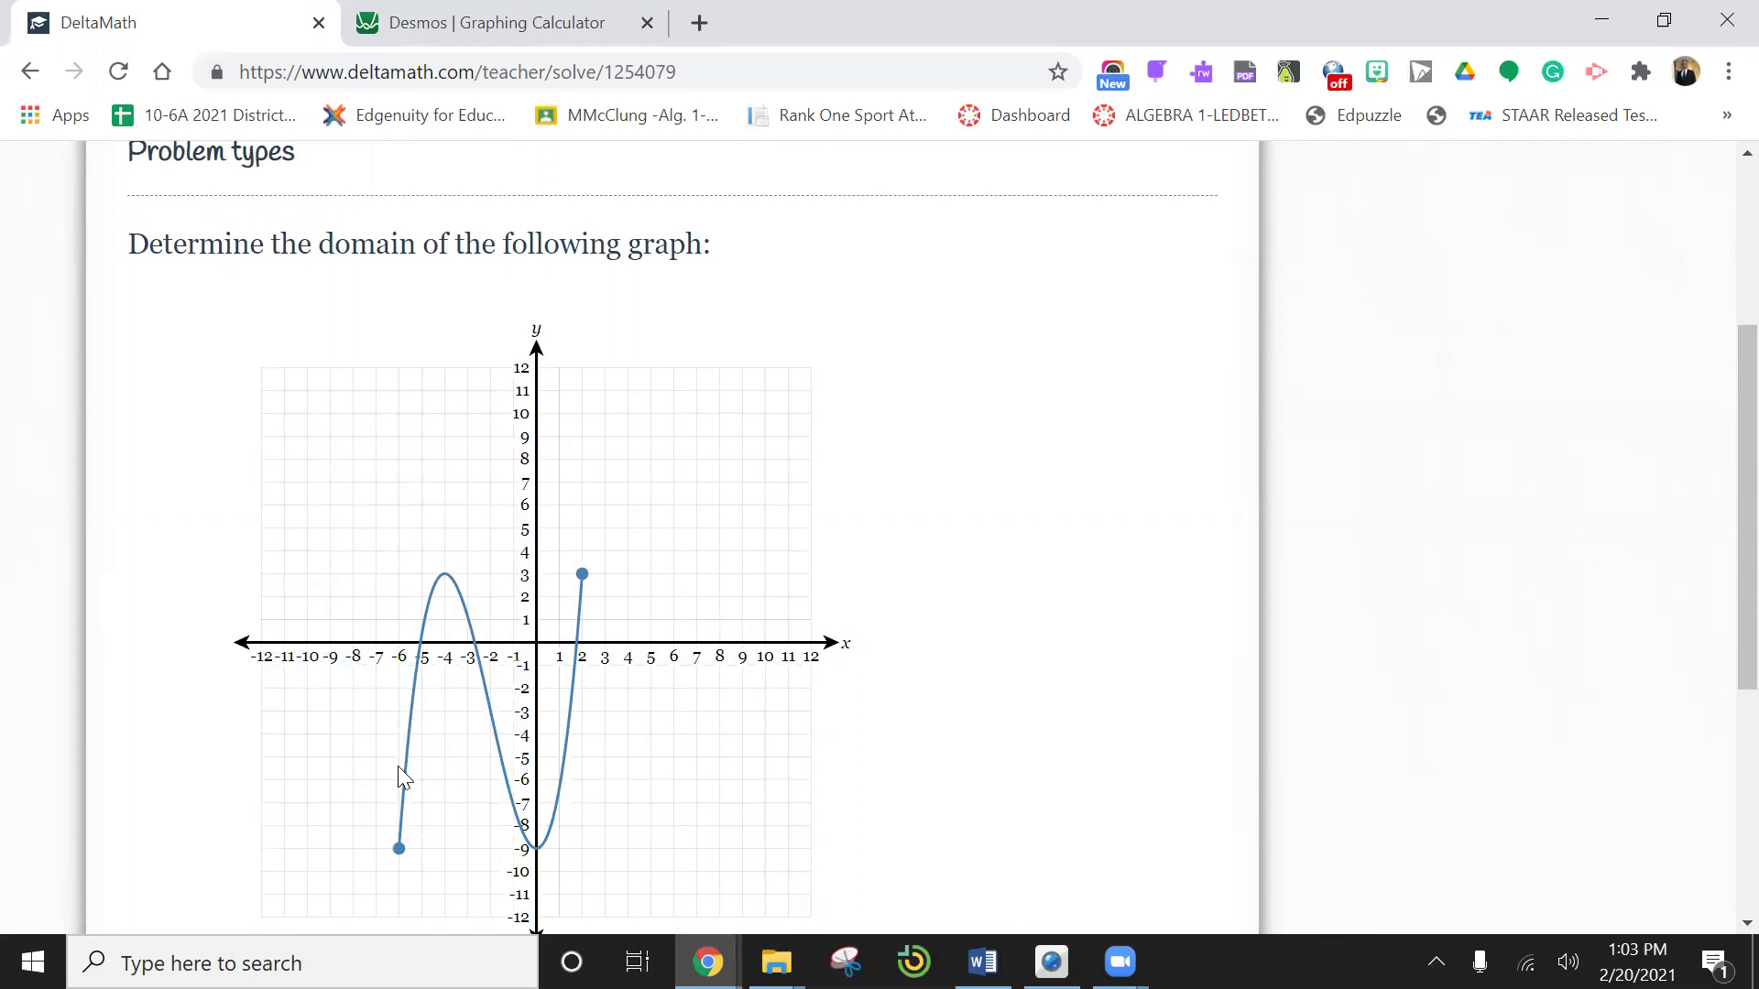
{"action": "scroll", "coordinate": [400, 781], "scroll_direction": "down", "scroll_amount": 2}
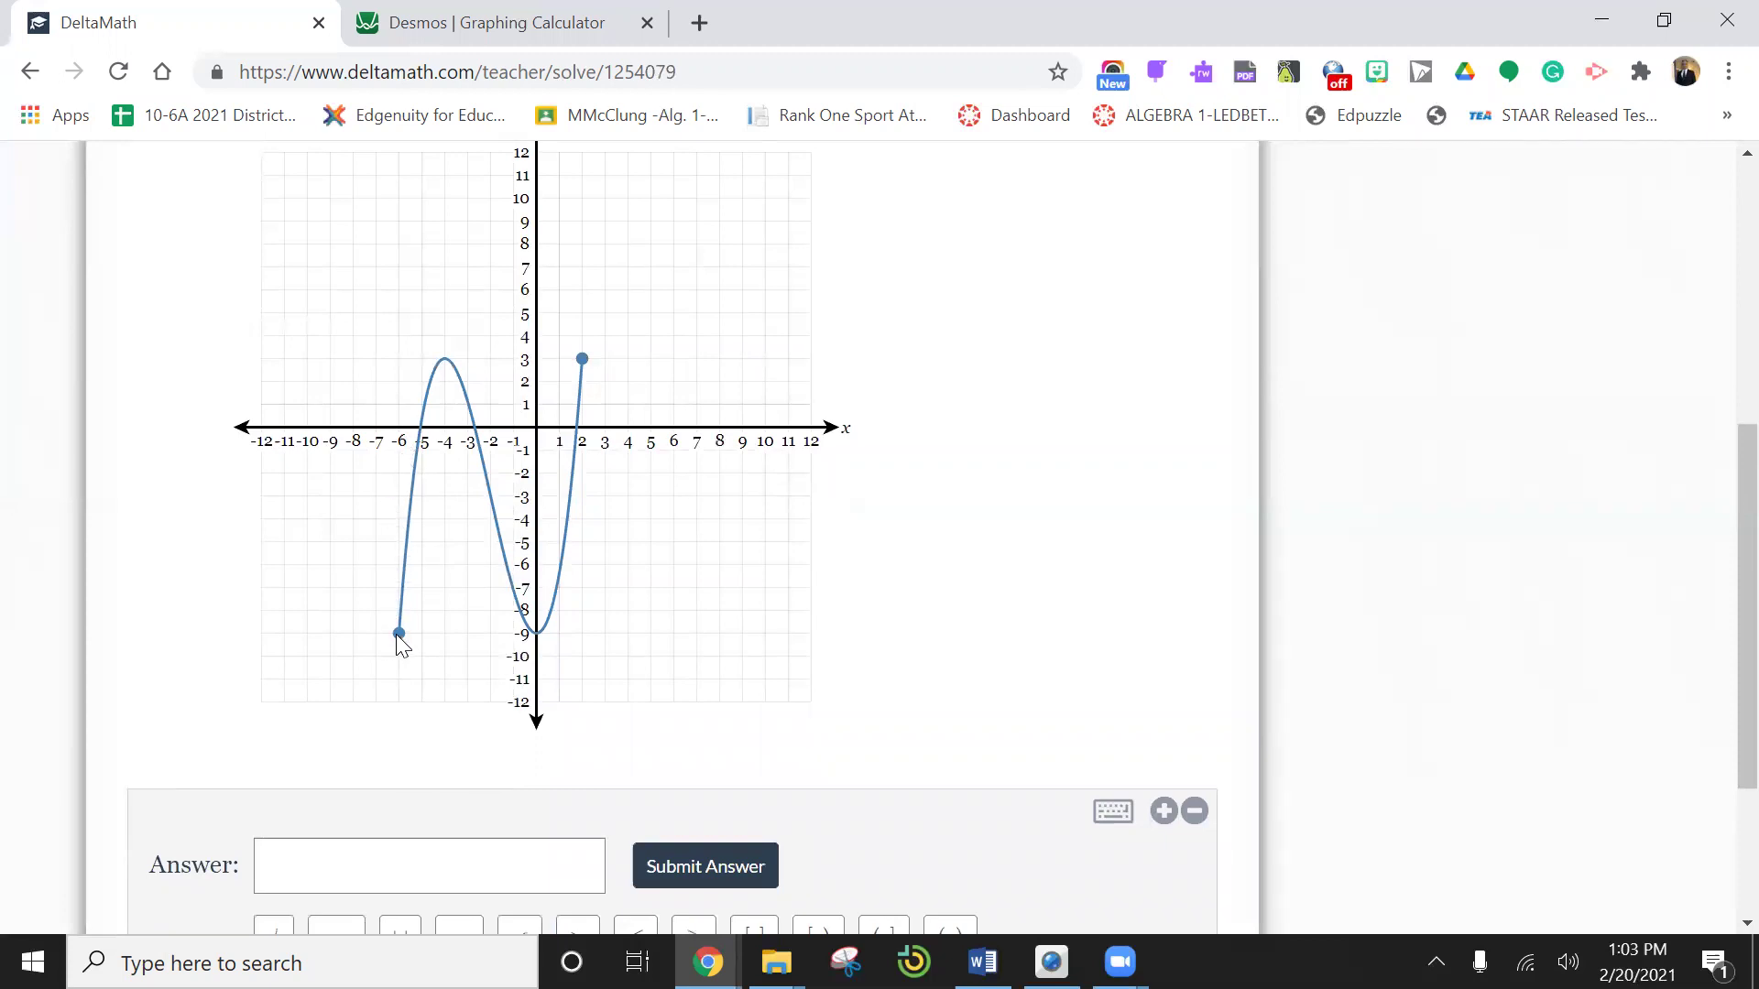
Step: Enter the domain −6 ≤ x ≤ 2 in the answer box
{"action": "left_click", "coordinate": [319, 865]}
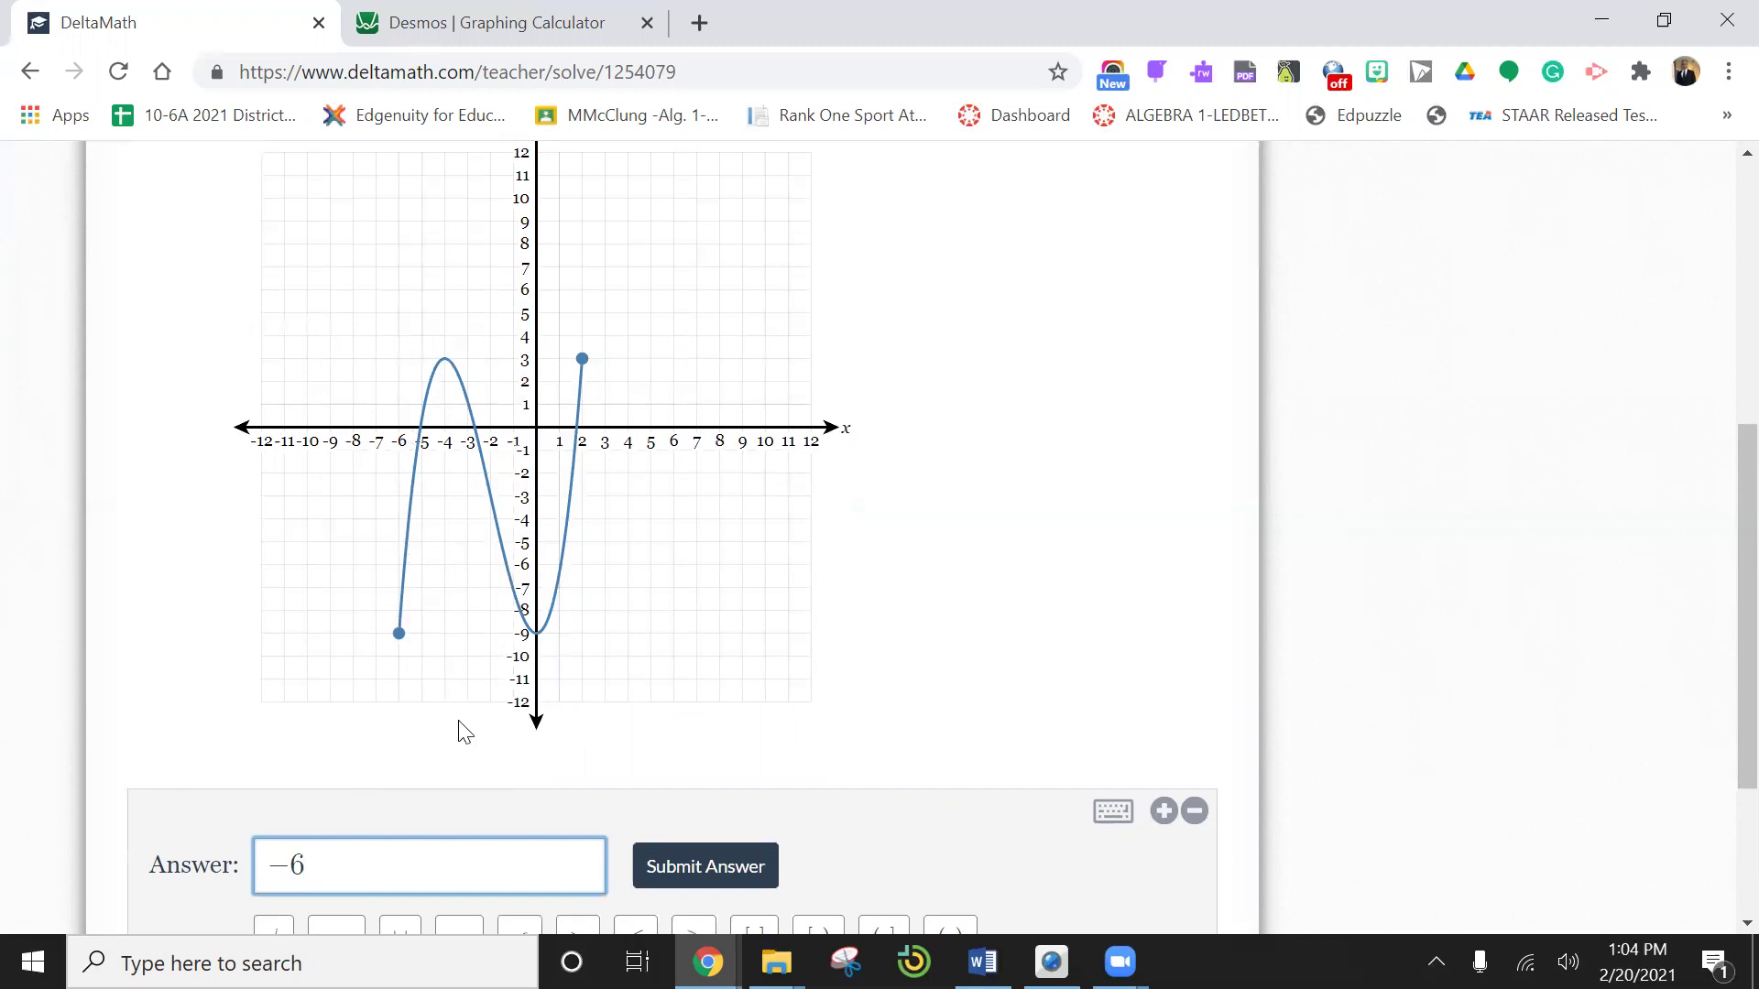
{"action": "scroll", "coordinate": [467, 733], "scroll_direction": "down", "scroll_amount": 2}
{"action": "left_click", "coordinate": [637, 766]}
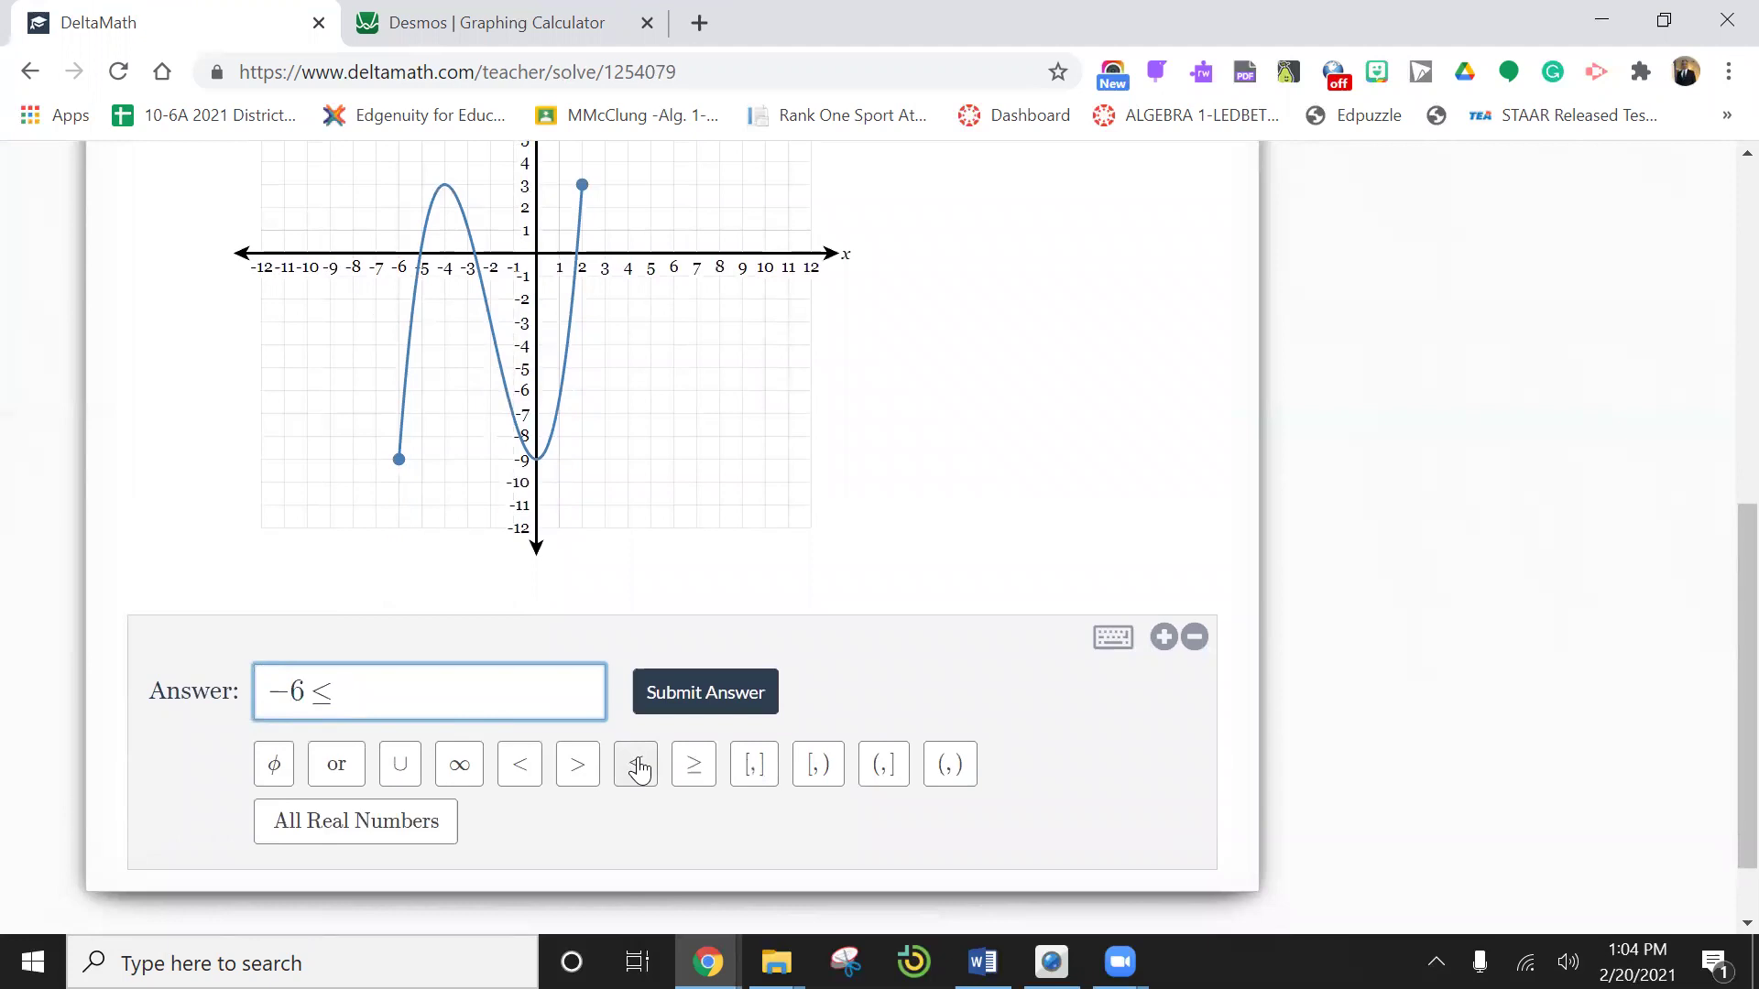
{"action": "scroll", "coordinate": [399, 300], "scroll_direction": "up", "scroll_amount": 3}
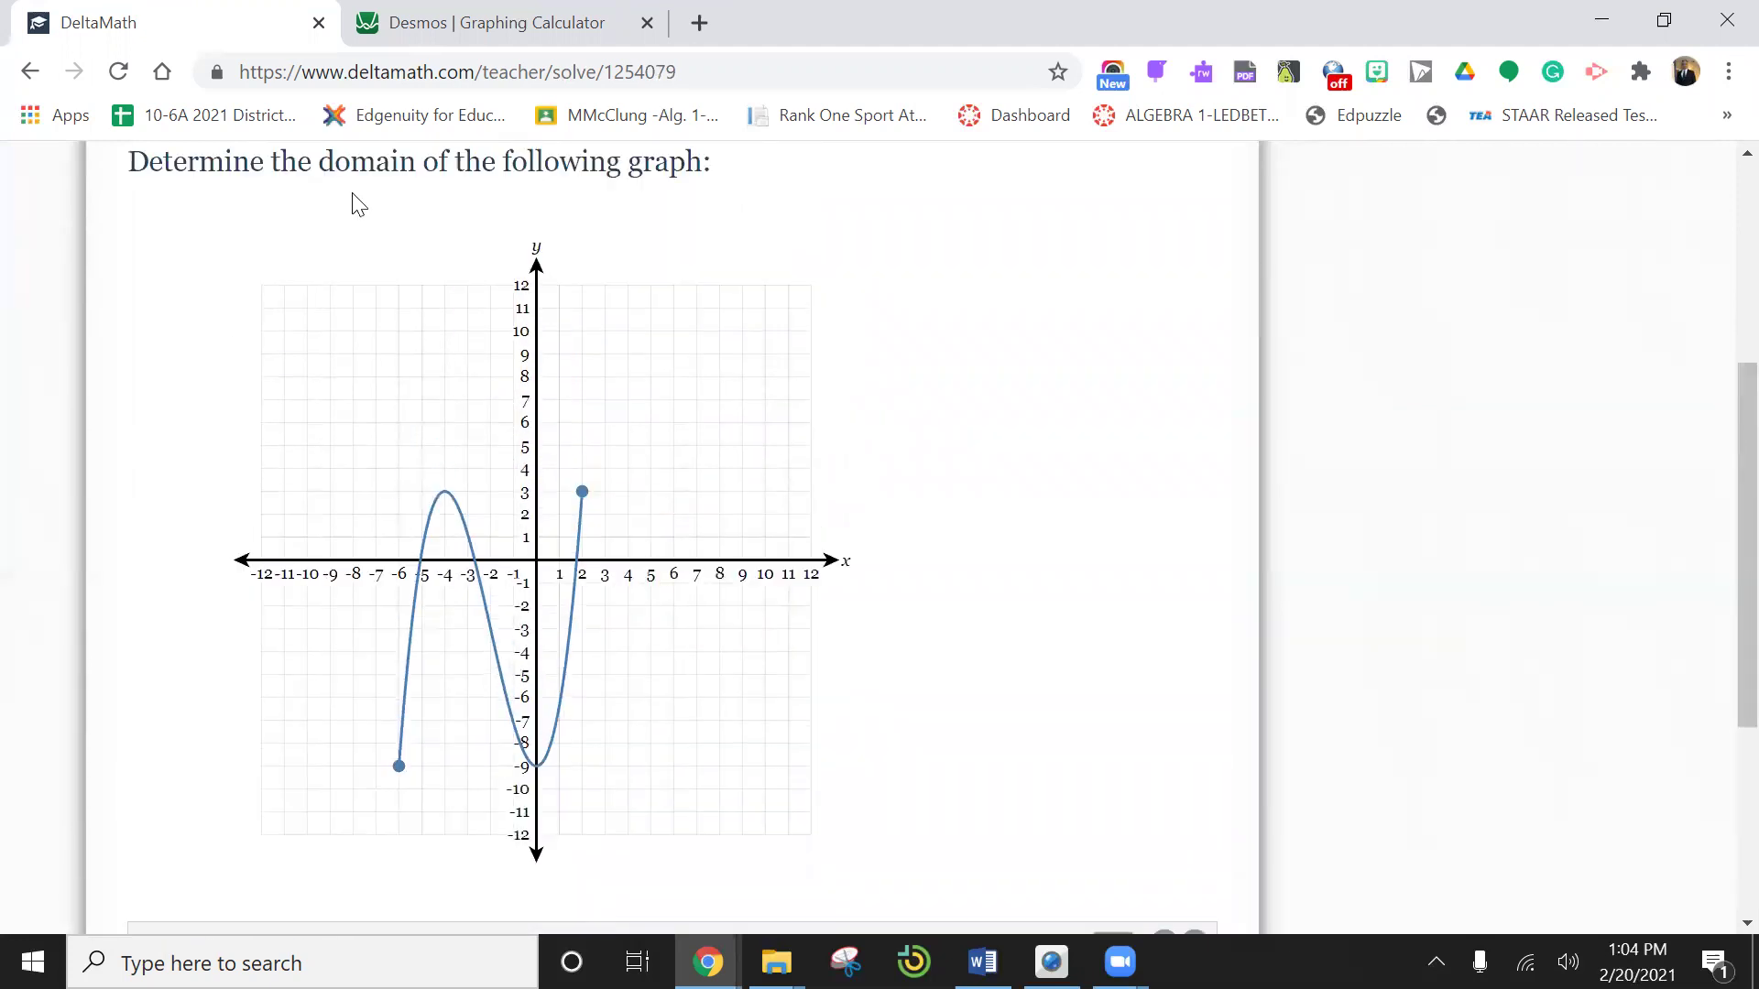
{"action": "scroll", "coordinate": [357, 236], "scroll_direction": "down", "scroll_amount": 1}
{"action": "scroll", "coordinate": [330, 724], "scroll_direction": "down", "scroll_amount": 2}
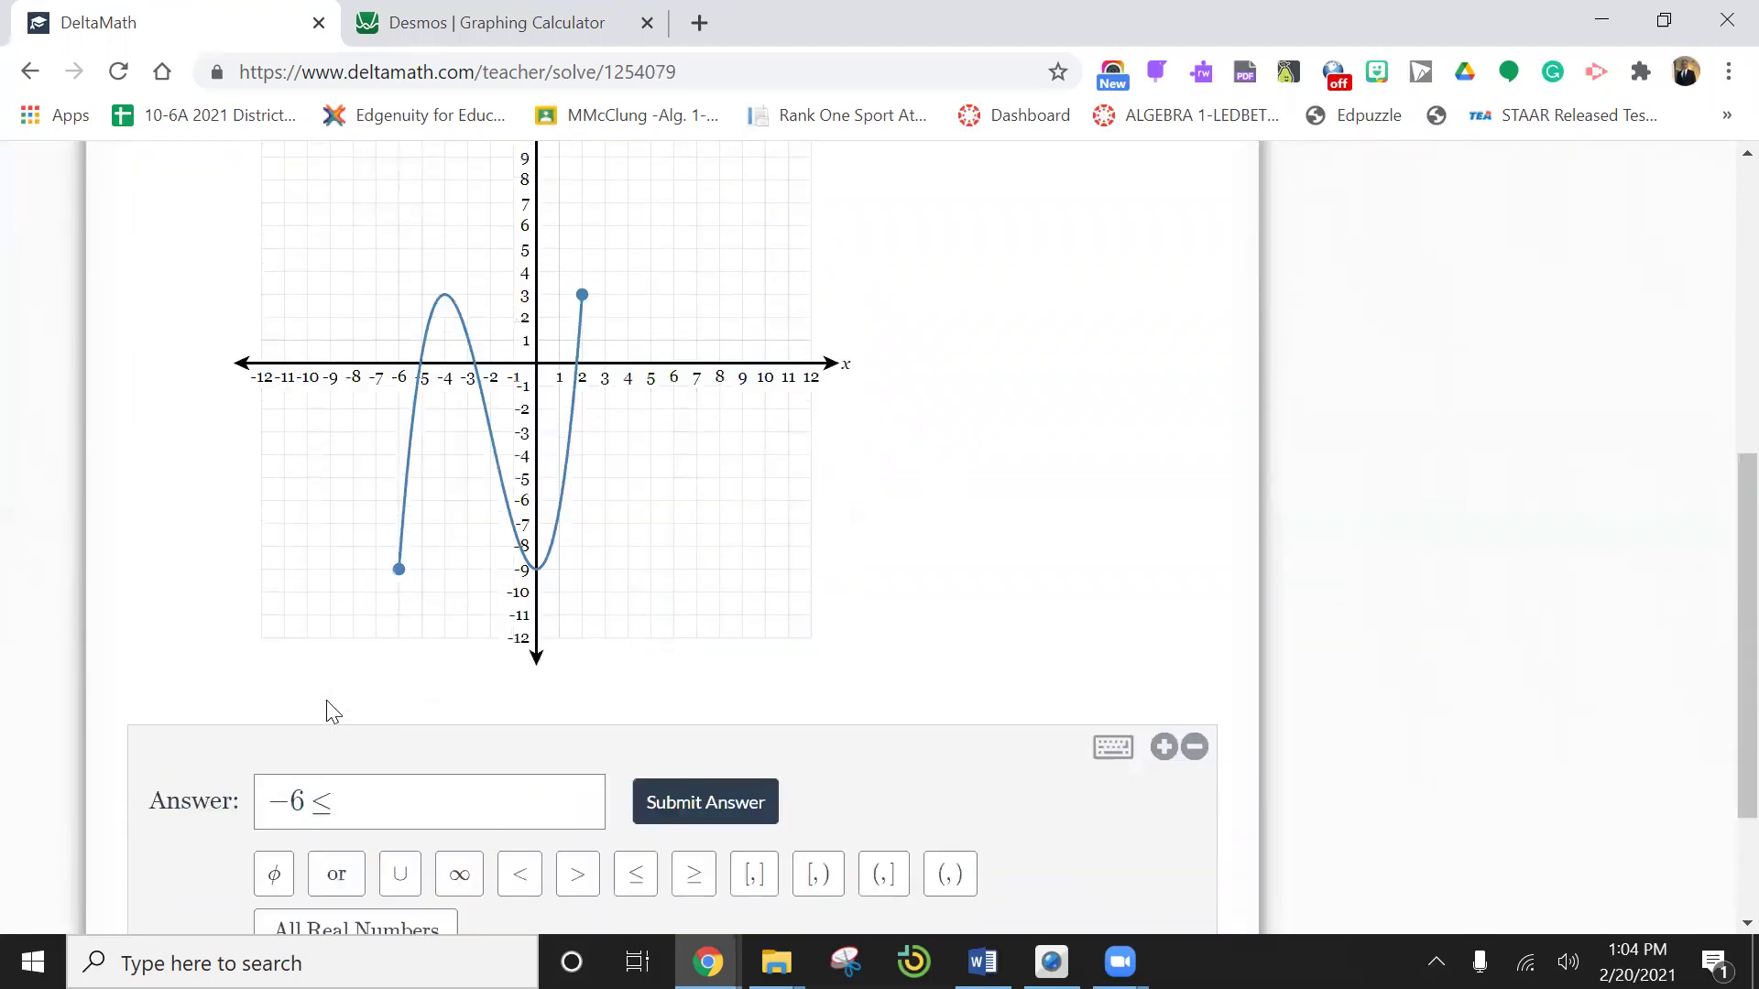
{"action": "scroll", "coordinate": [339, 760], "scroll_direction": "up", "scroll_amount": 1}
{"action": "left_click", "coordinate": [356, 845]}
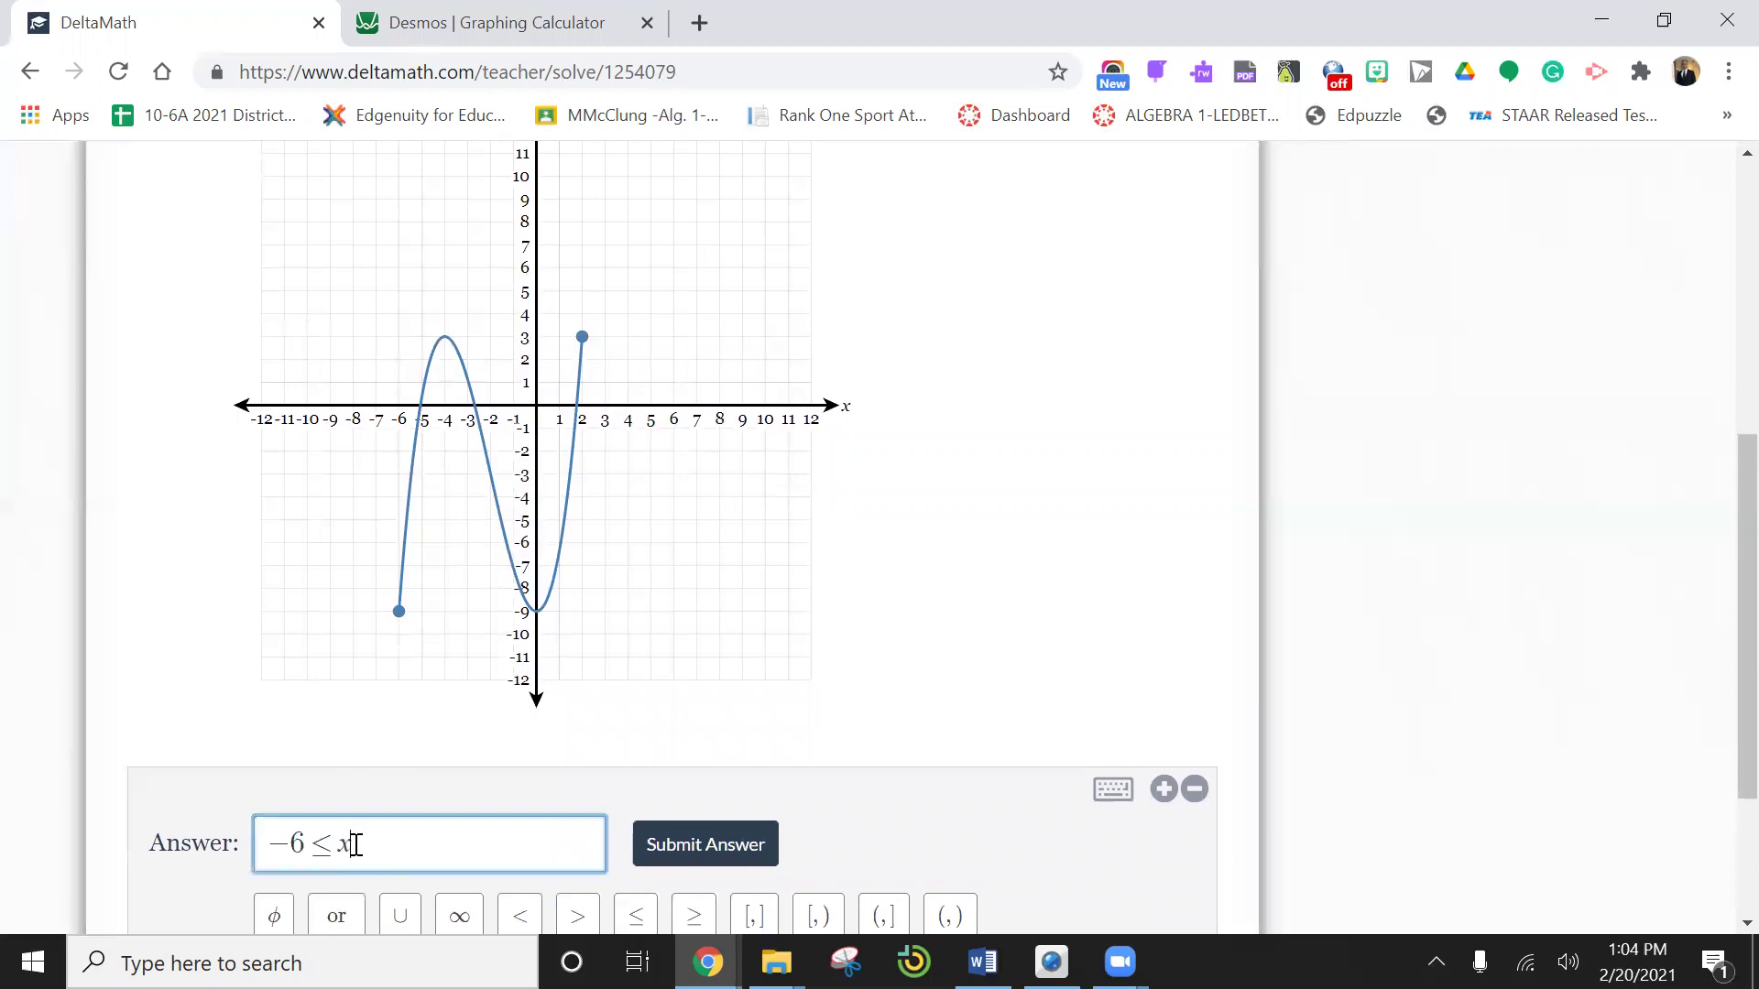
{"action": "type", "text": "x"}
{"action": "scroll", "coordinate": [356, 844], "scroll_direction": "down", "scroll_amount": 2}
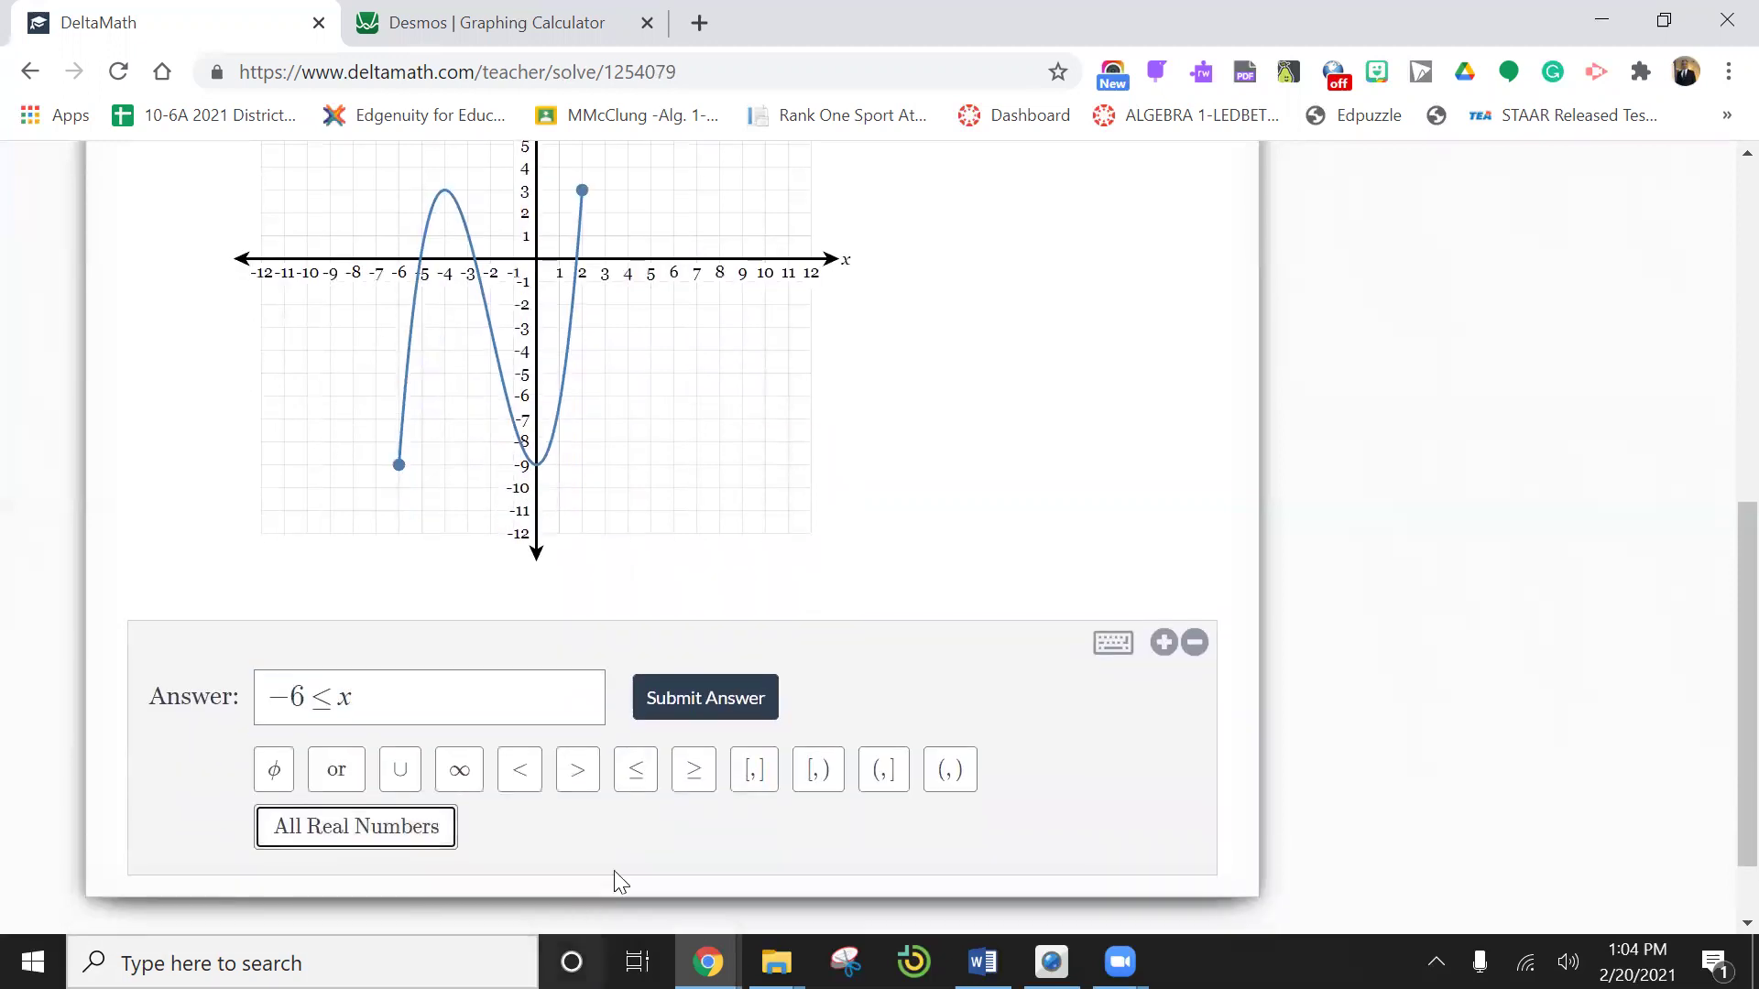
{"action": "left_click", "coordinate": [644, 792]}
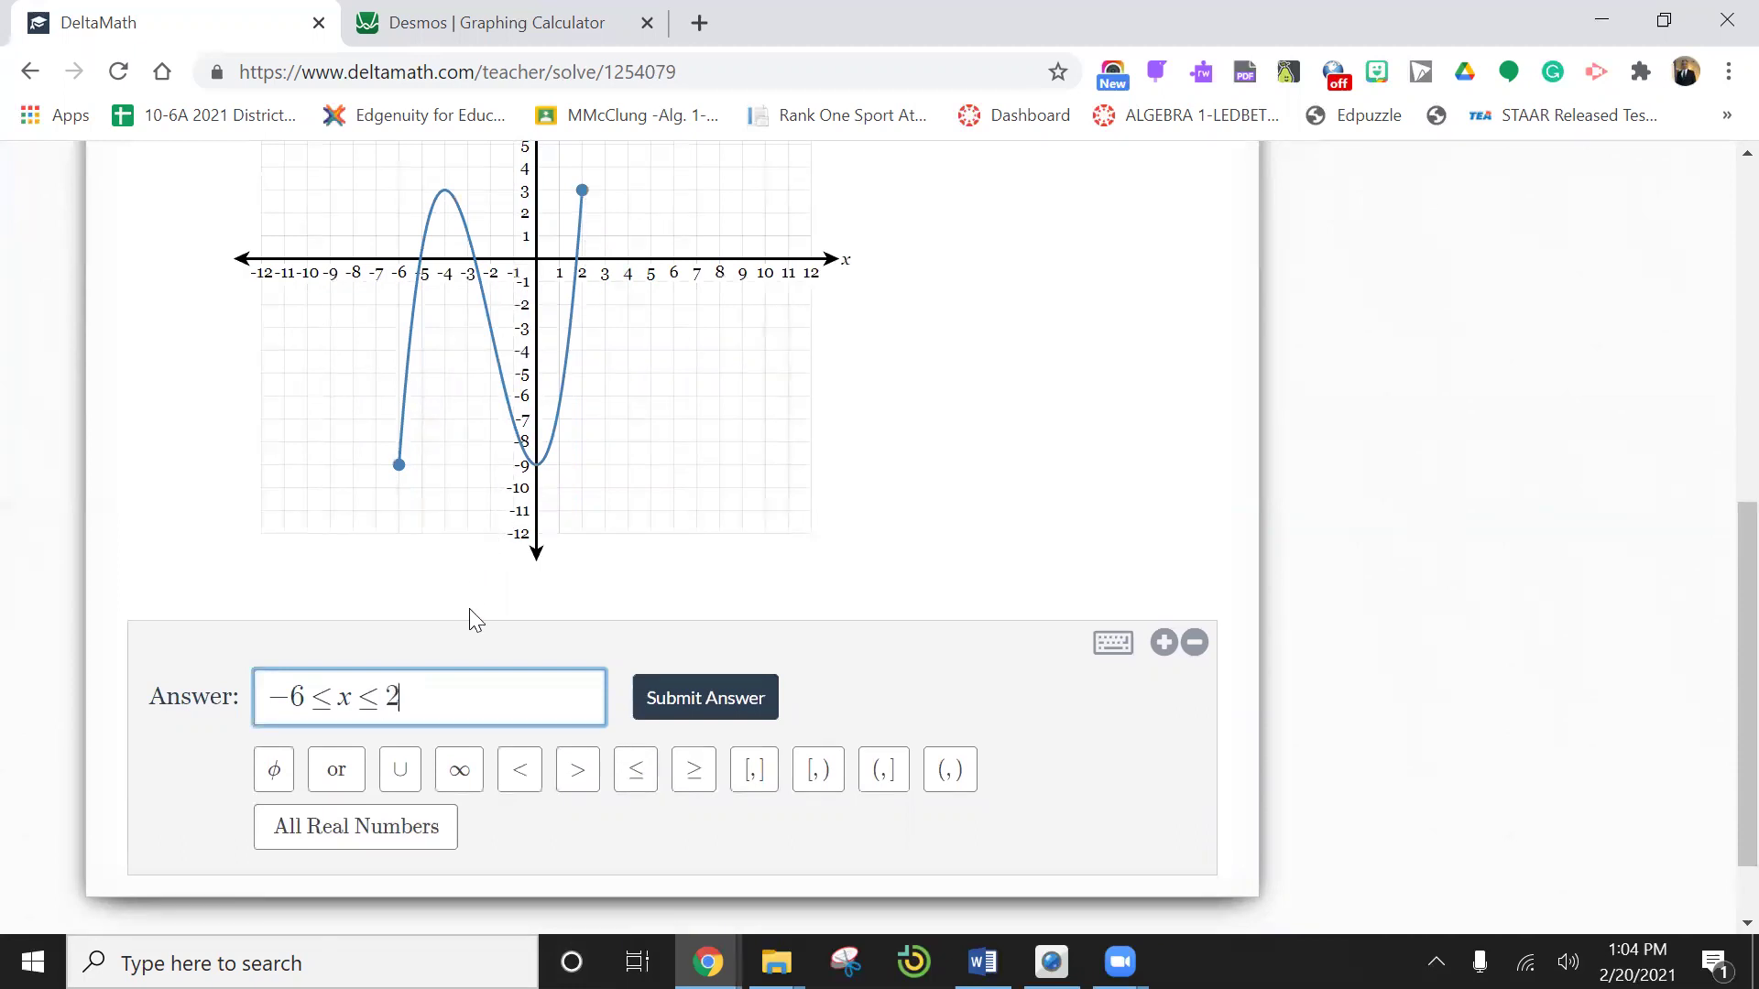
Step: Submit and confirm the answer, then scroll through the worked solution
{"action": "left_click", "coordinate": [686, 698]}
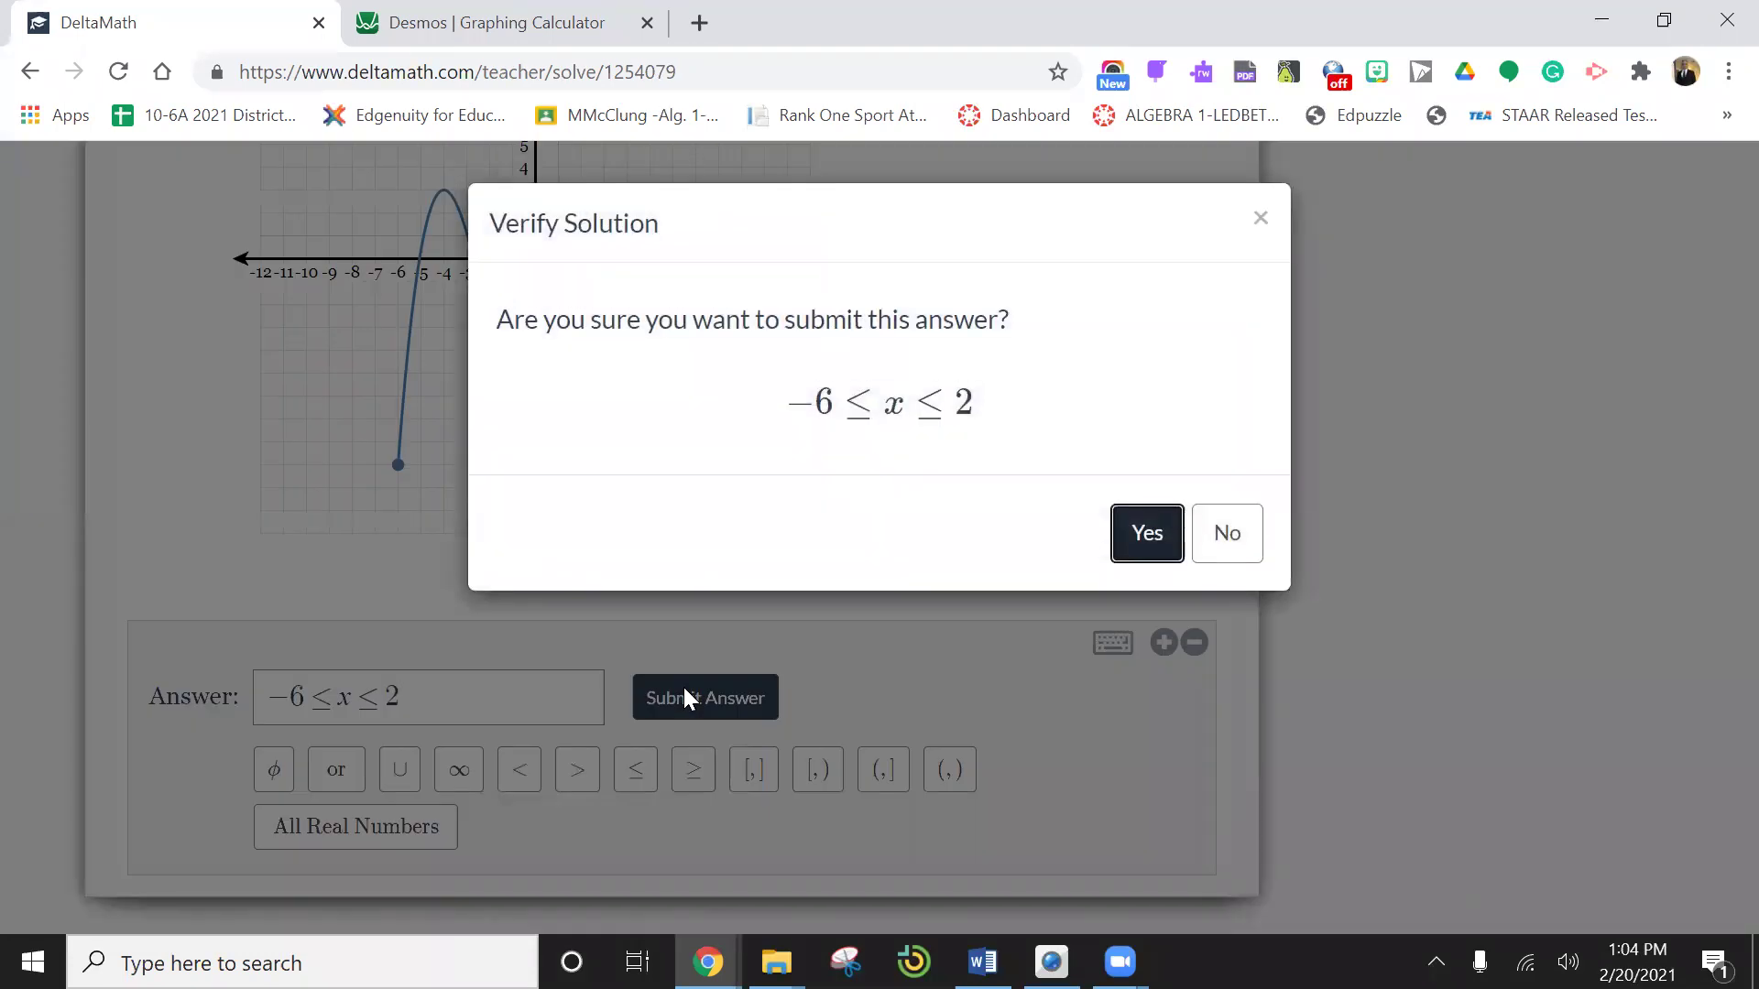
{"action": "left_click", "coordinate": [1157, 539]}
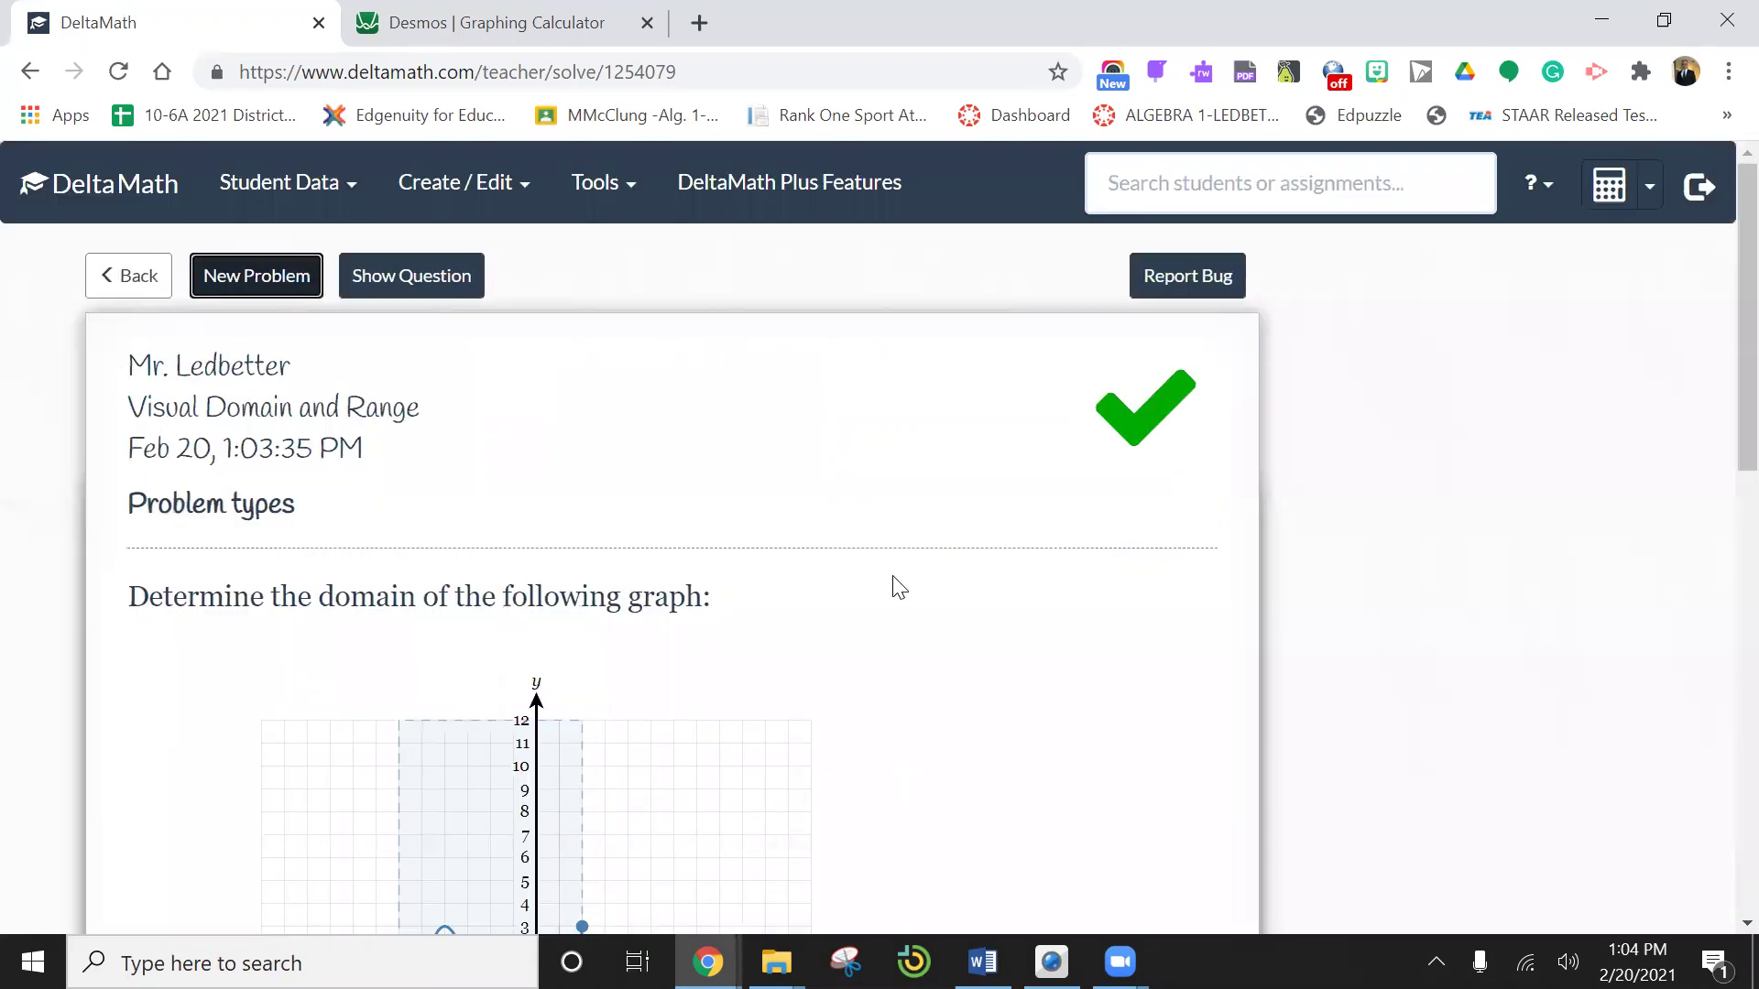
{"action": "scroll", "coordinate": [899, 586], "scroll_direction": "down", "scroll_amount": 3}
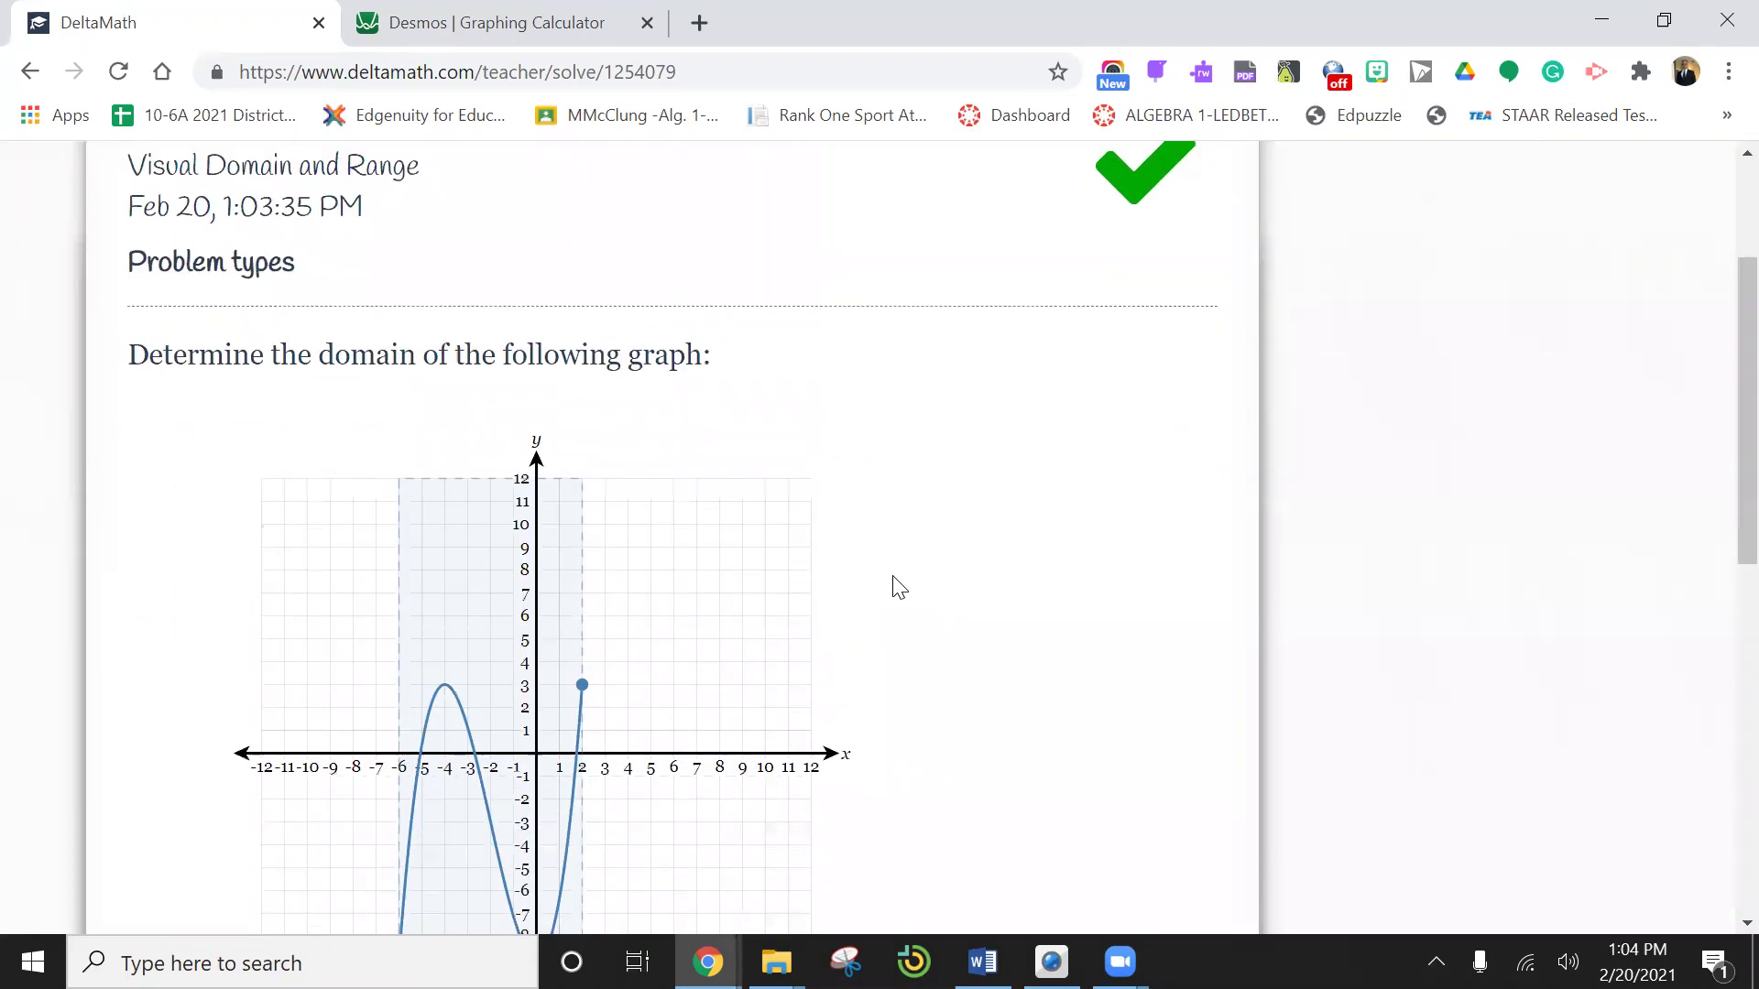
{"action": "scroll", "coordinate": [898, 586], "scroll_direction": "down", "scroll_amount": 3}
{"action": "scroll", "coordinate": [899, 586], "scroll_direction": "down", "scroll_amount": 3}
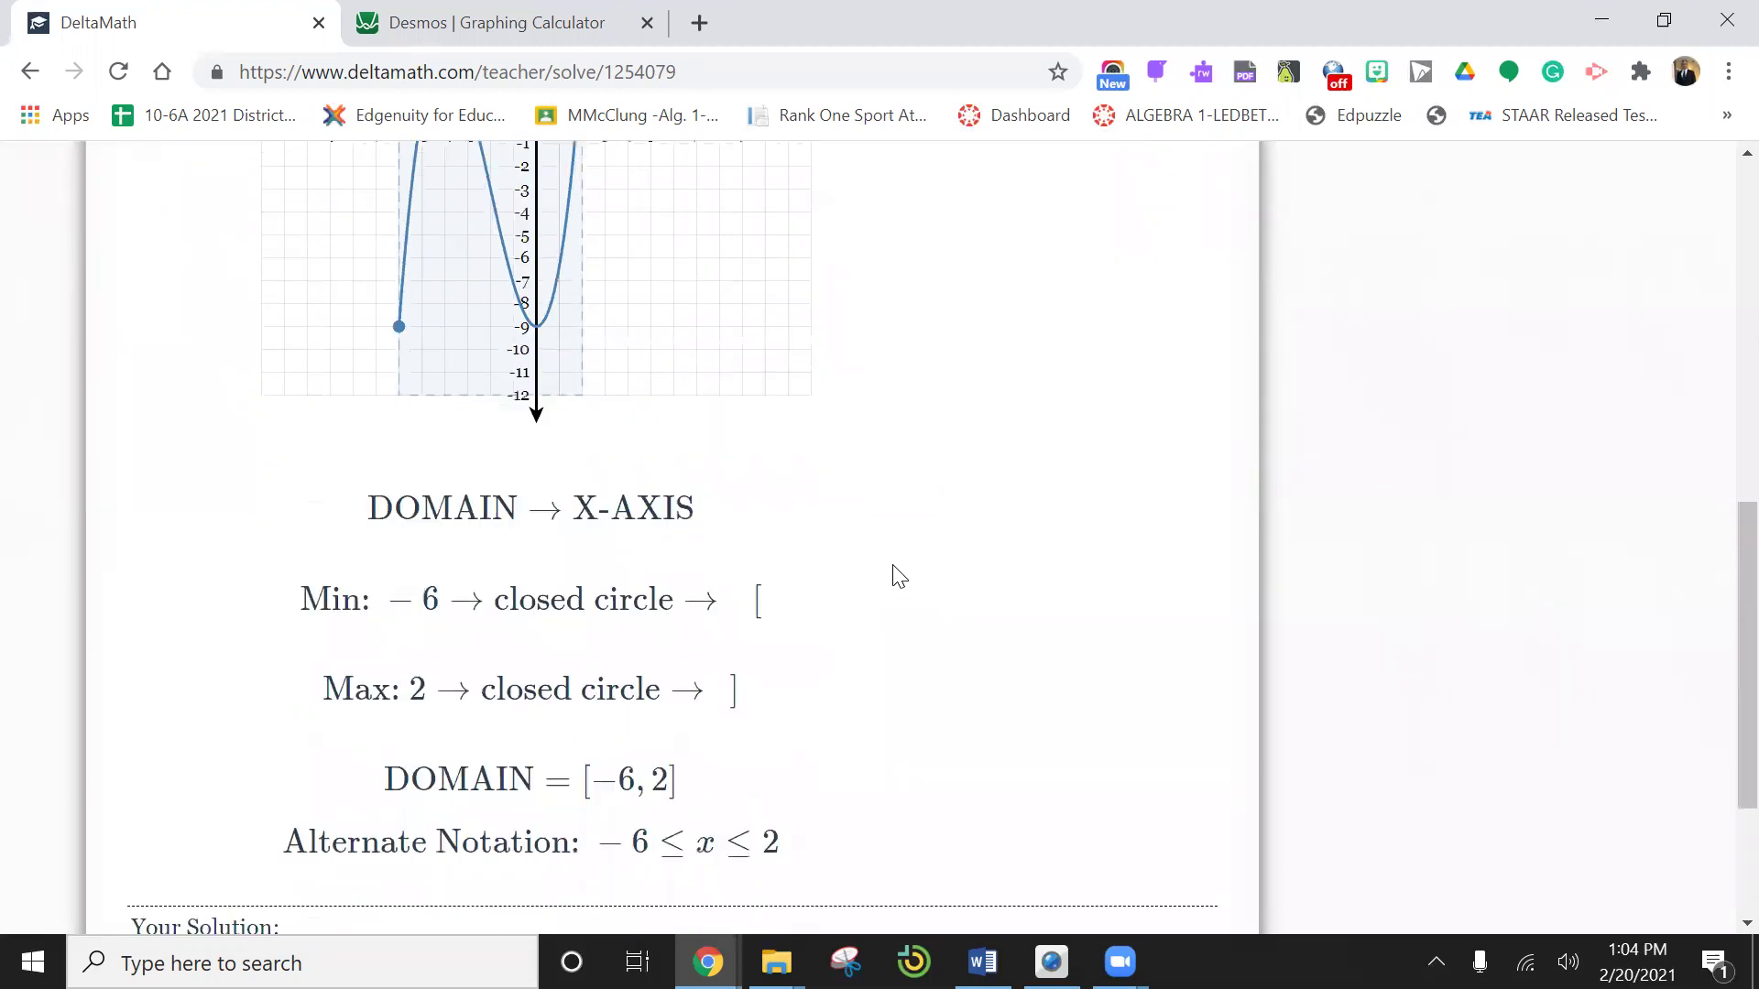
{"action": "scroll", "coordinate": [899, 577], "scroll_direction": "down", "scroll_amount": 3}
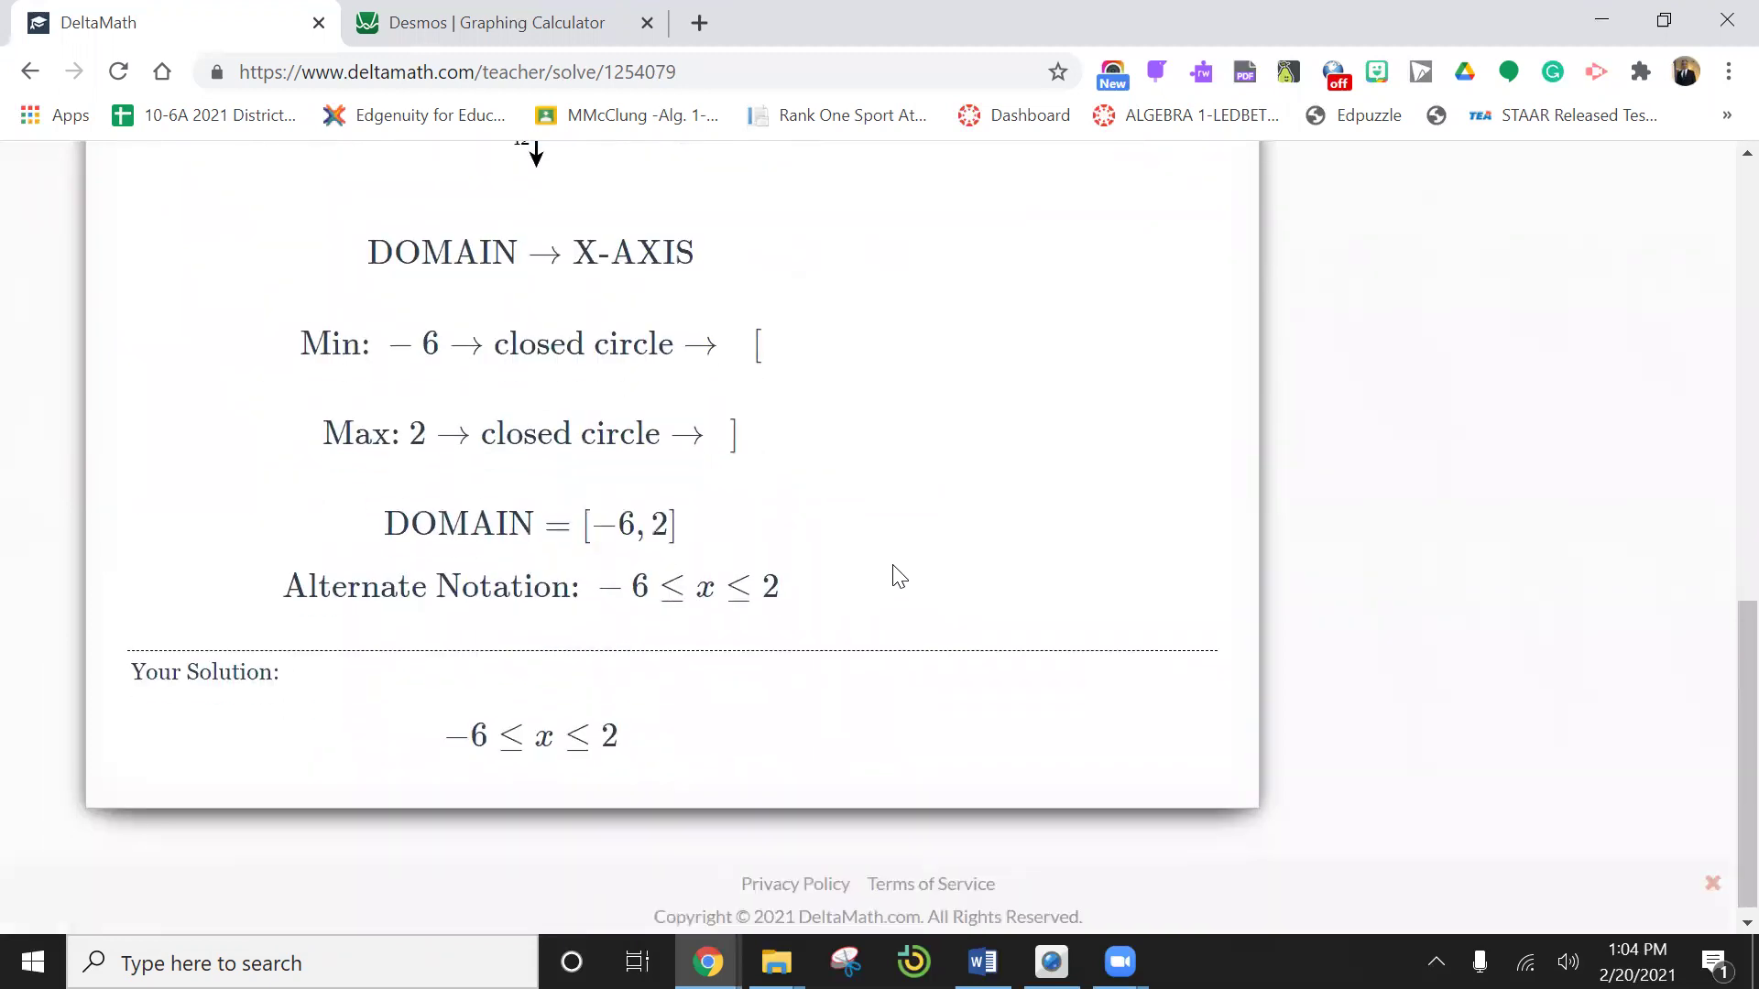
{"action": "scroll", "coordinate": [899, 578], "scroll_direction": "up", "scroll_amount": 10}
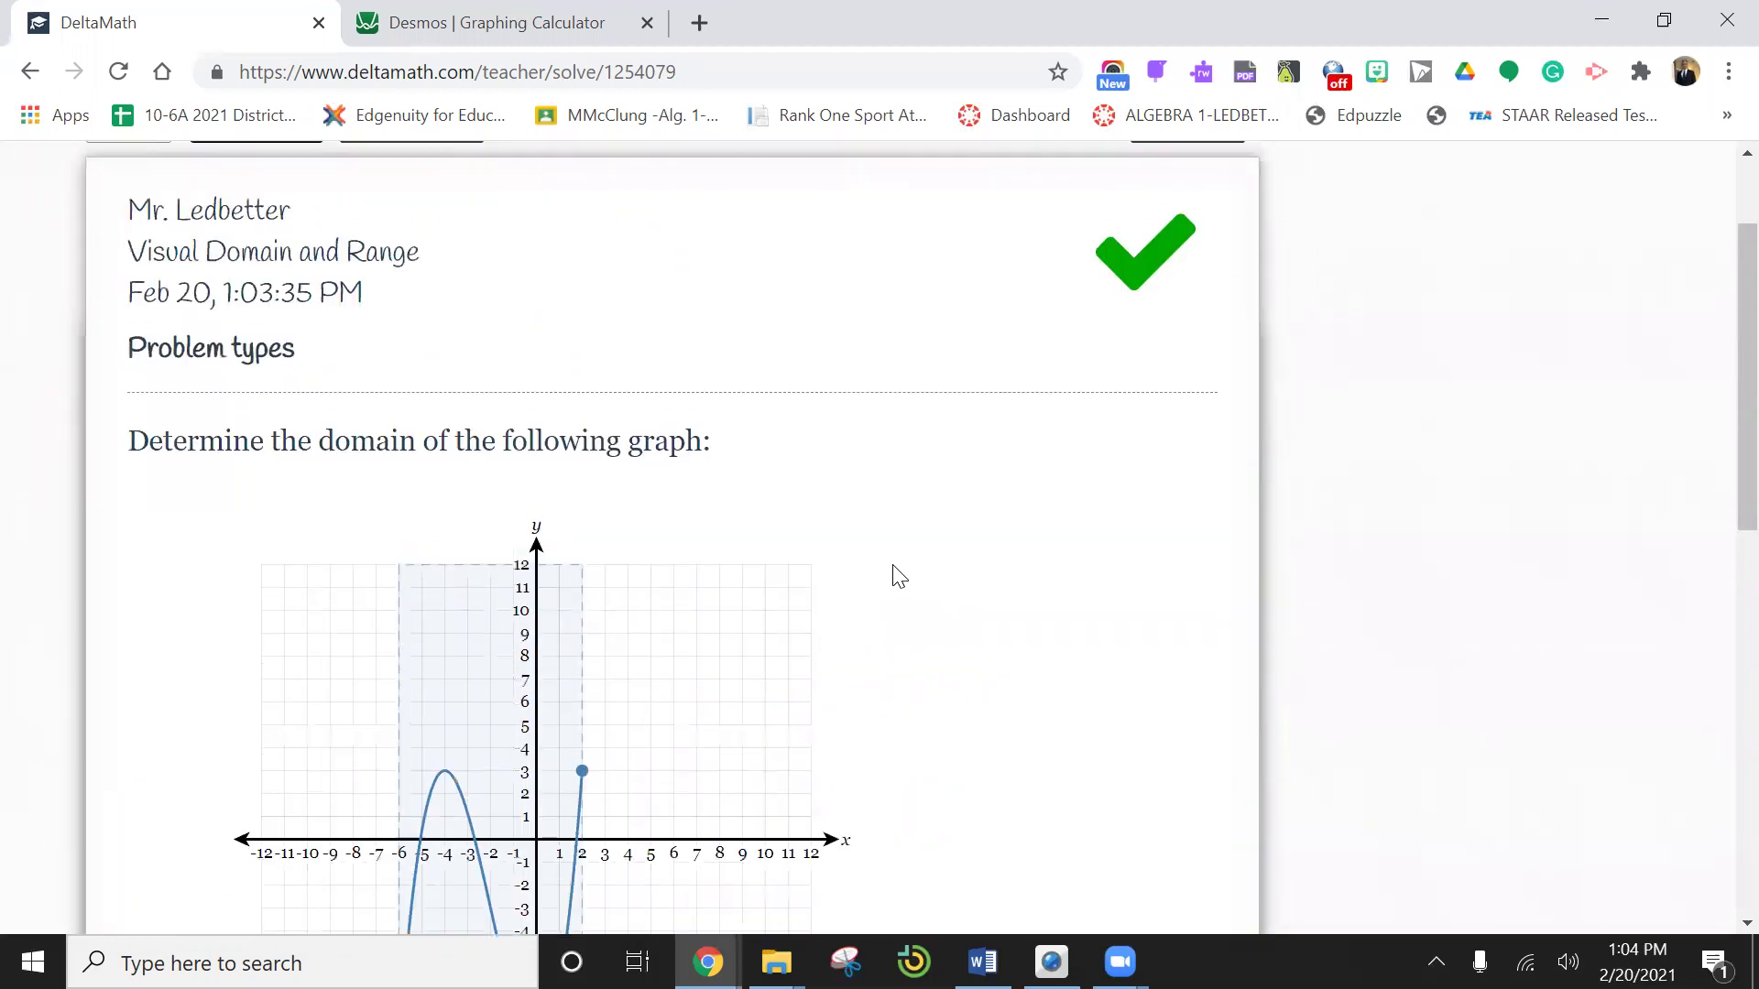
Step: Load another domain problem and scroll to its graph
{"action": "left_click", "coordinate": [274, 288]}
{"action": "scroll", "coordinate": [445, 496], "scroll_direction": "down", "scroll_amount": 4}
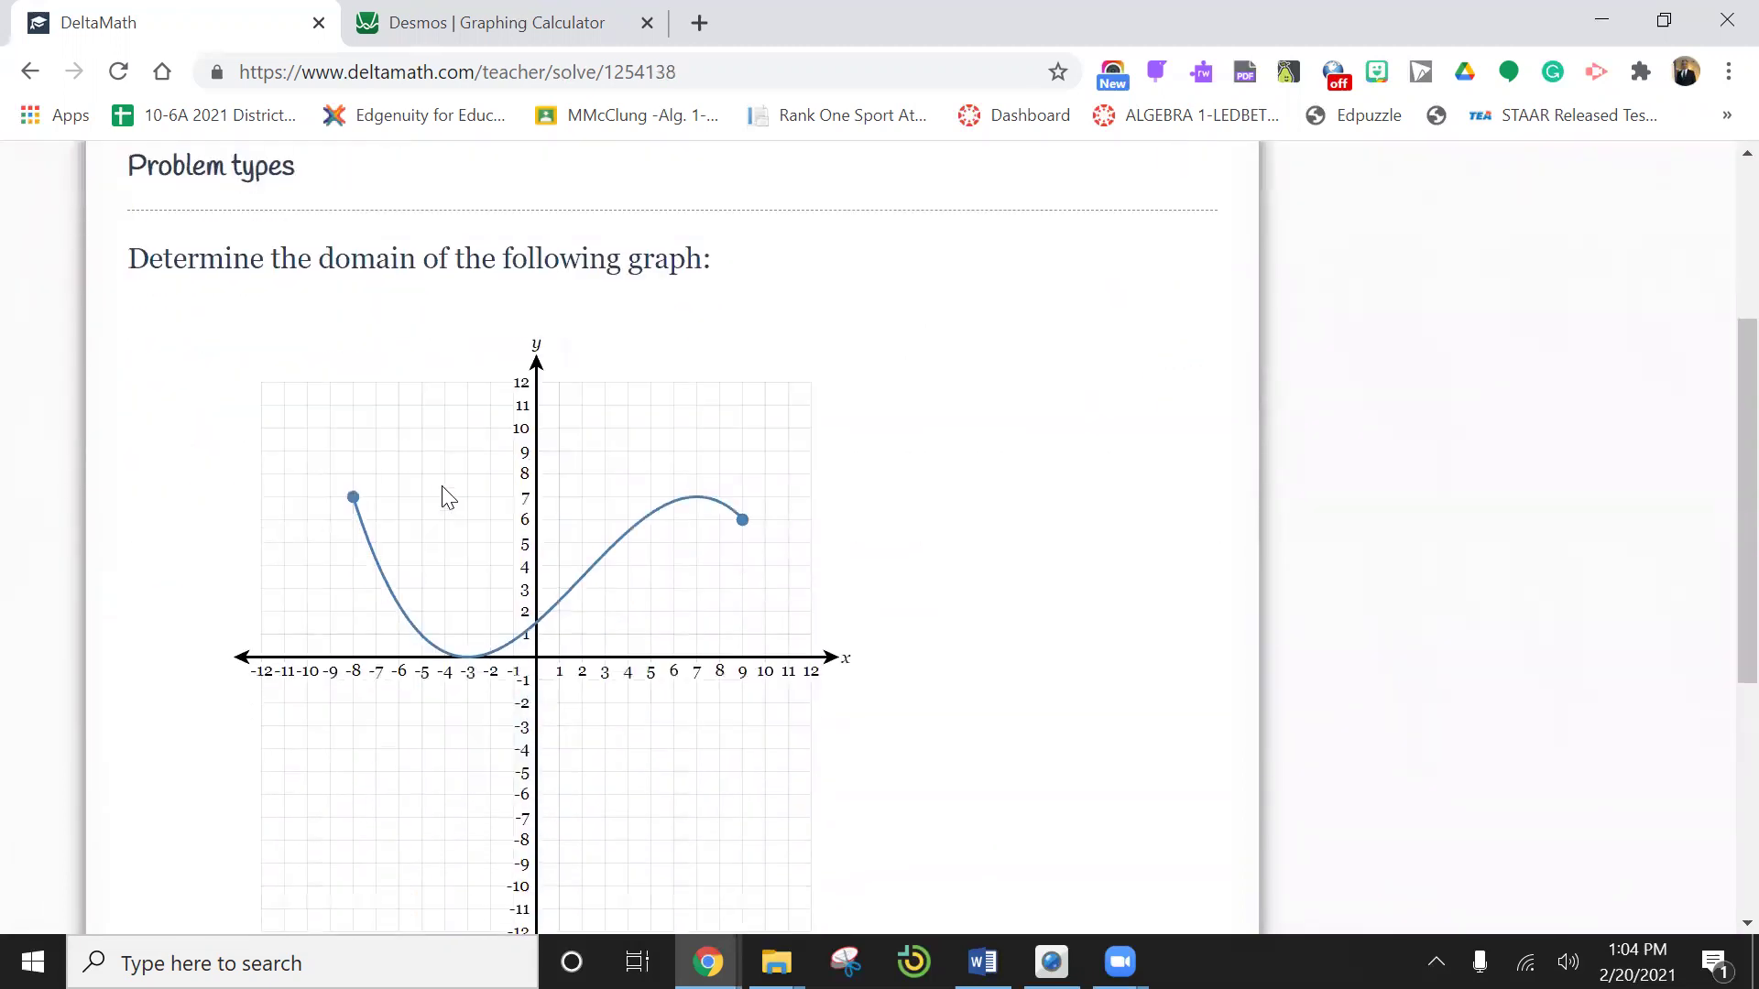
{"action": "scroll", "coordinate": [447, 497], "scroll_direction": "up", "scroll_amount": 1}
{"action": "scroll", "coordinate": [448, 496], "scroll_direction": "up", "scroll_amount": 1}
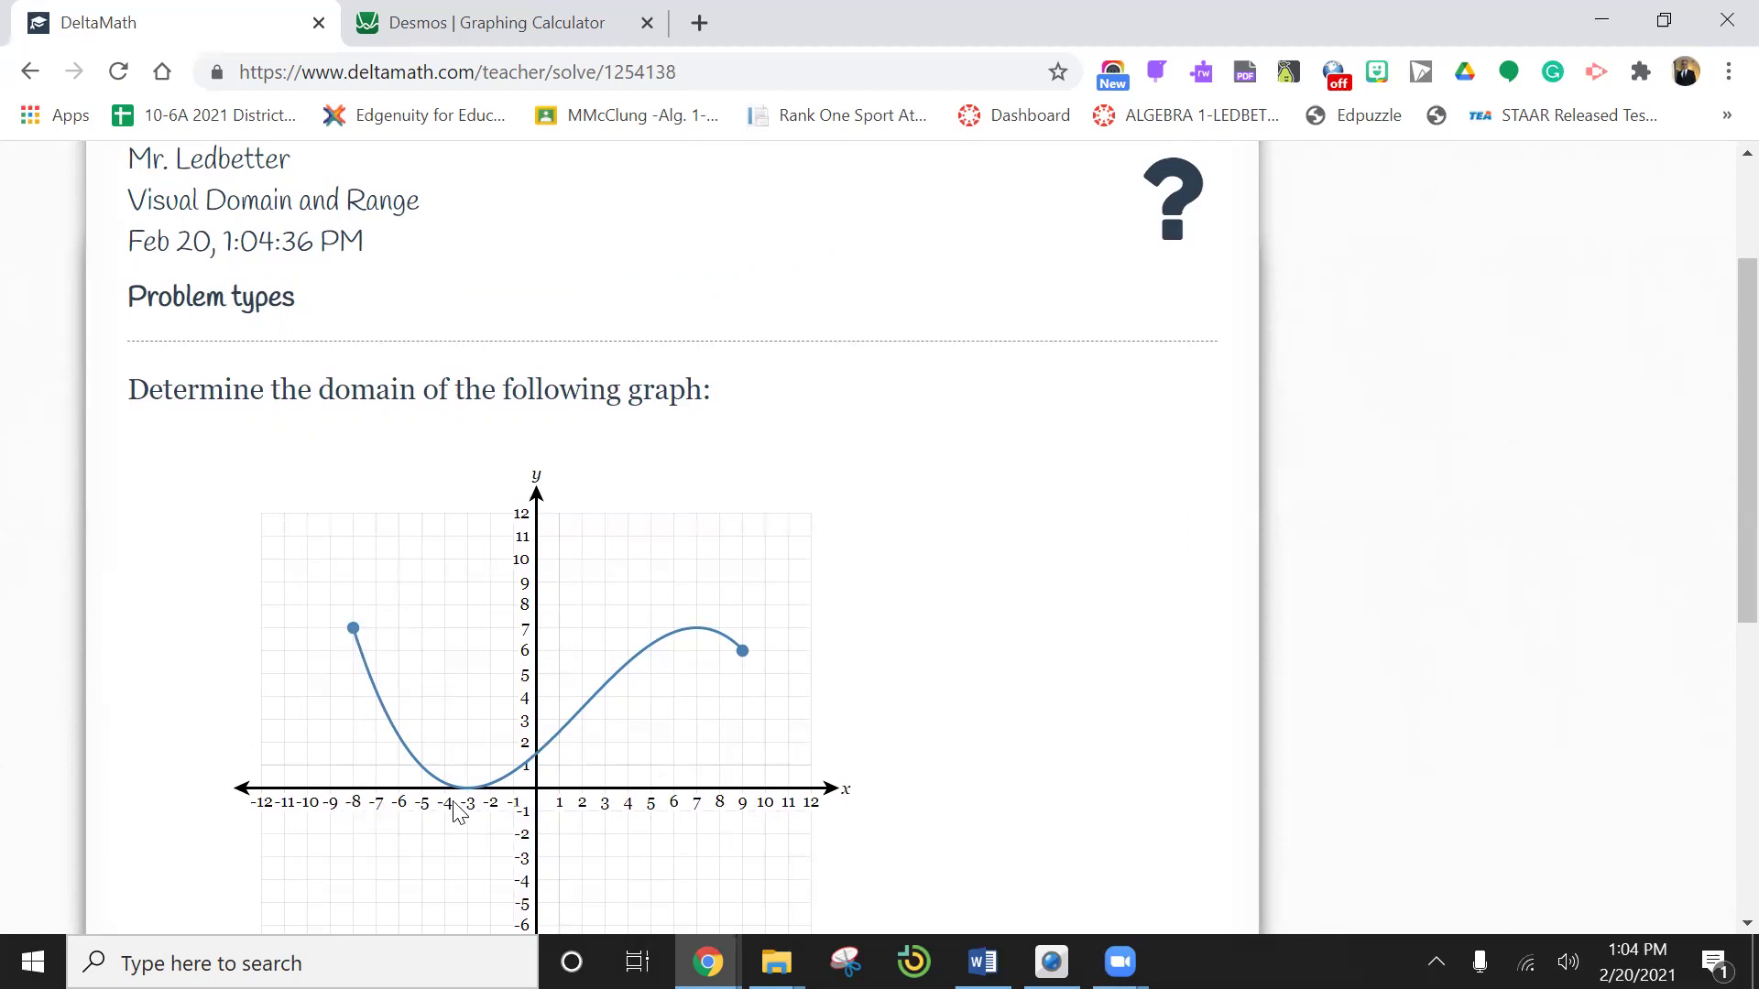
{"action": "scroll", "coordinate": [398, 784], "scroll_direction": "down", "scroll_amount": 4}
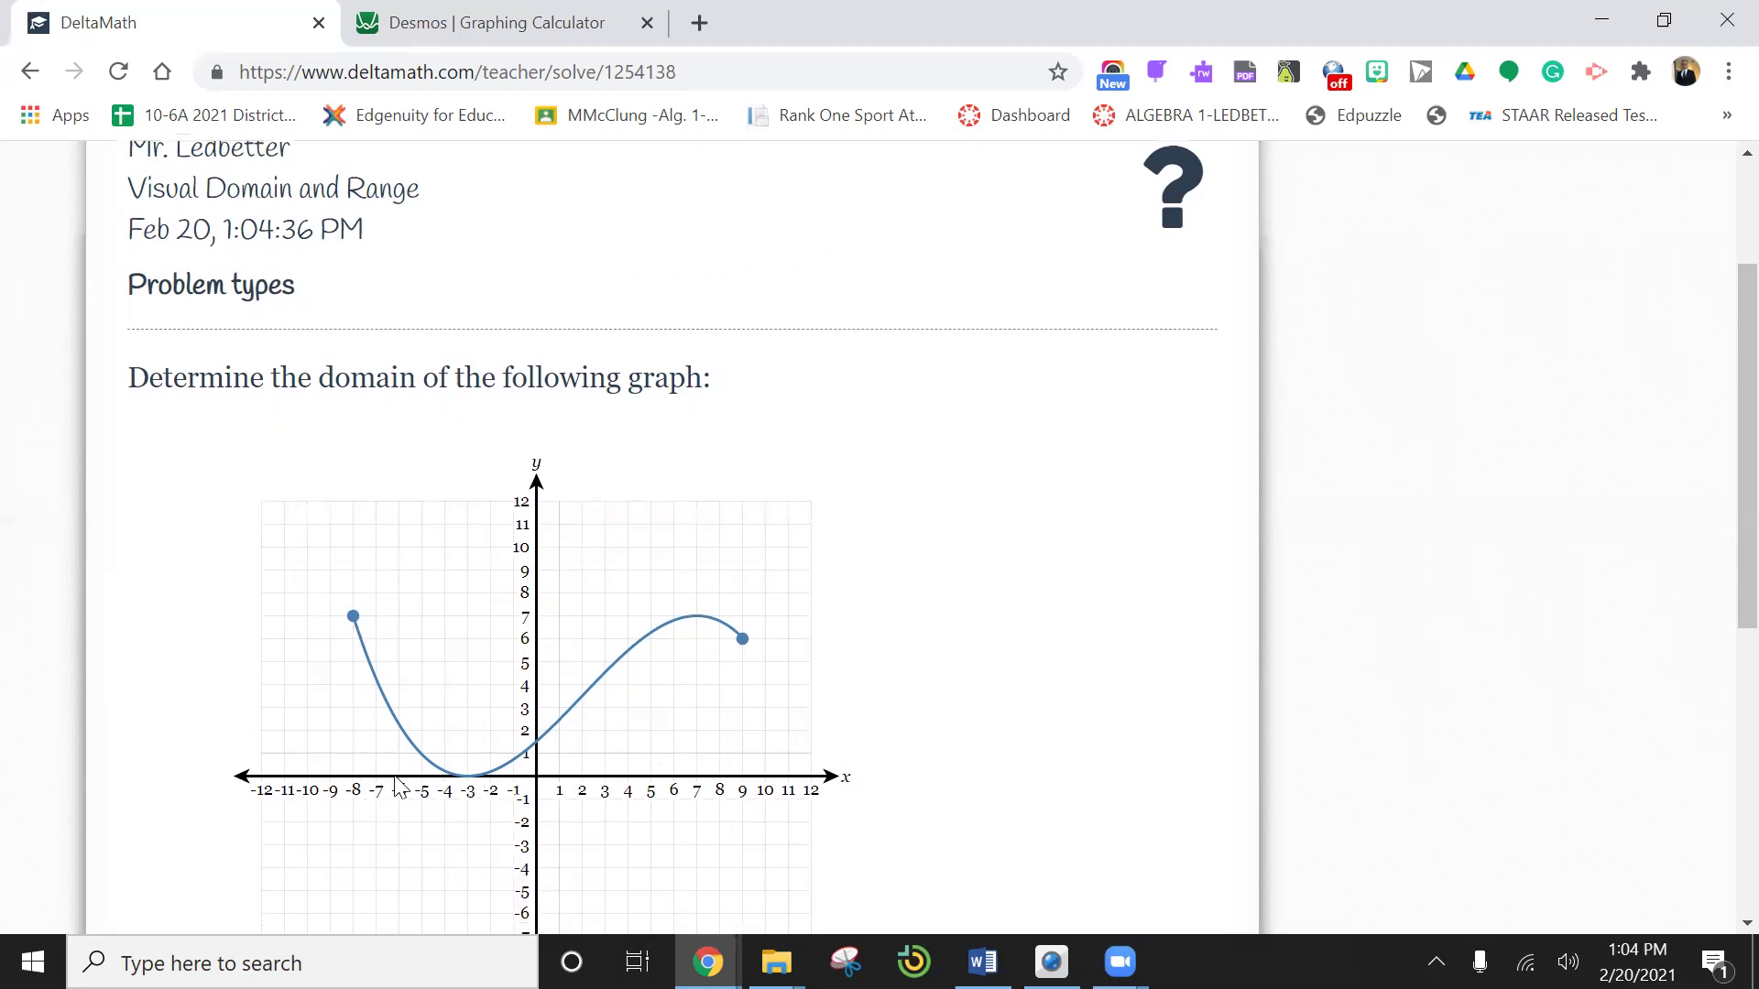
Step: Enter the domain −8 ≤ x ≤ 9 in the answer box
{"action": "left_click", "coordinate": [319, 882]}
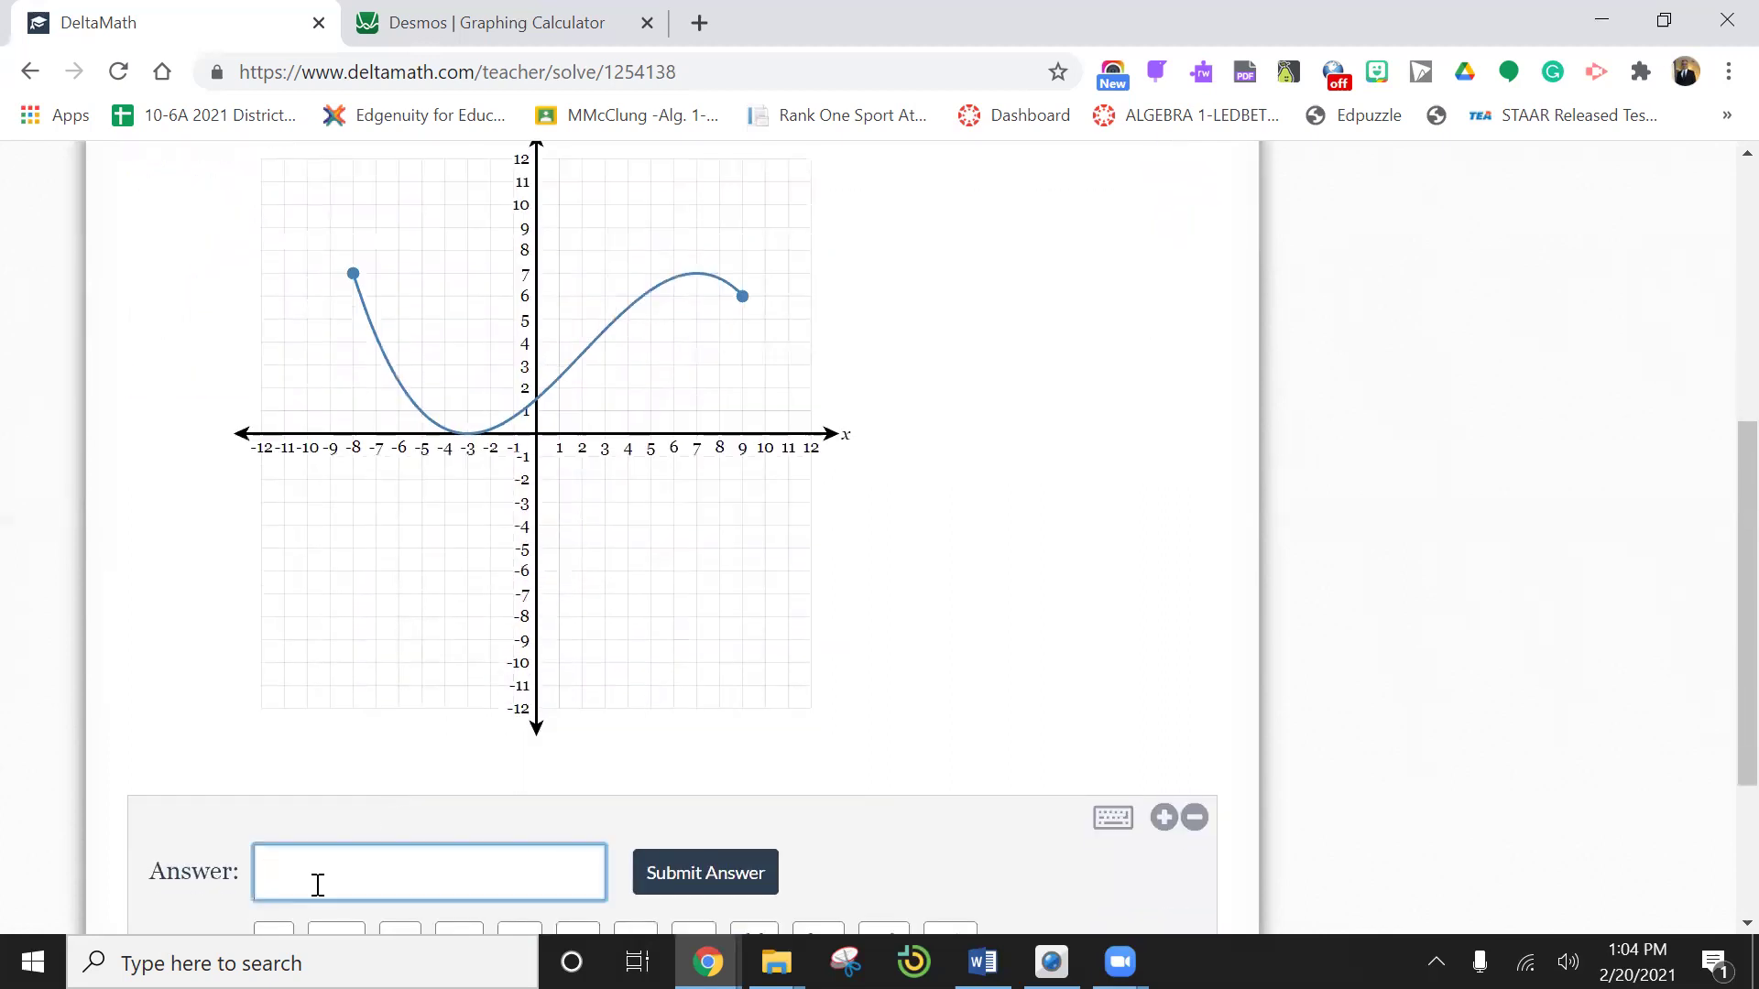
{"action": "scroll", "coordinate": [317, 865], "scroll_direction": "down", "scroll_amount": 1}
{"action": "left_click", "coordinate": [321, 862]}
{"action": "left_click", "coordinate": [635, 857]}
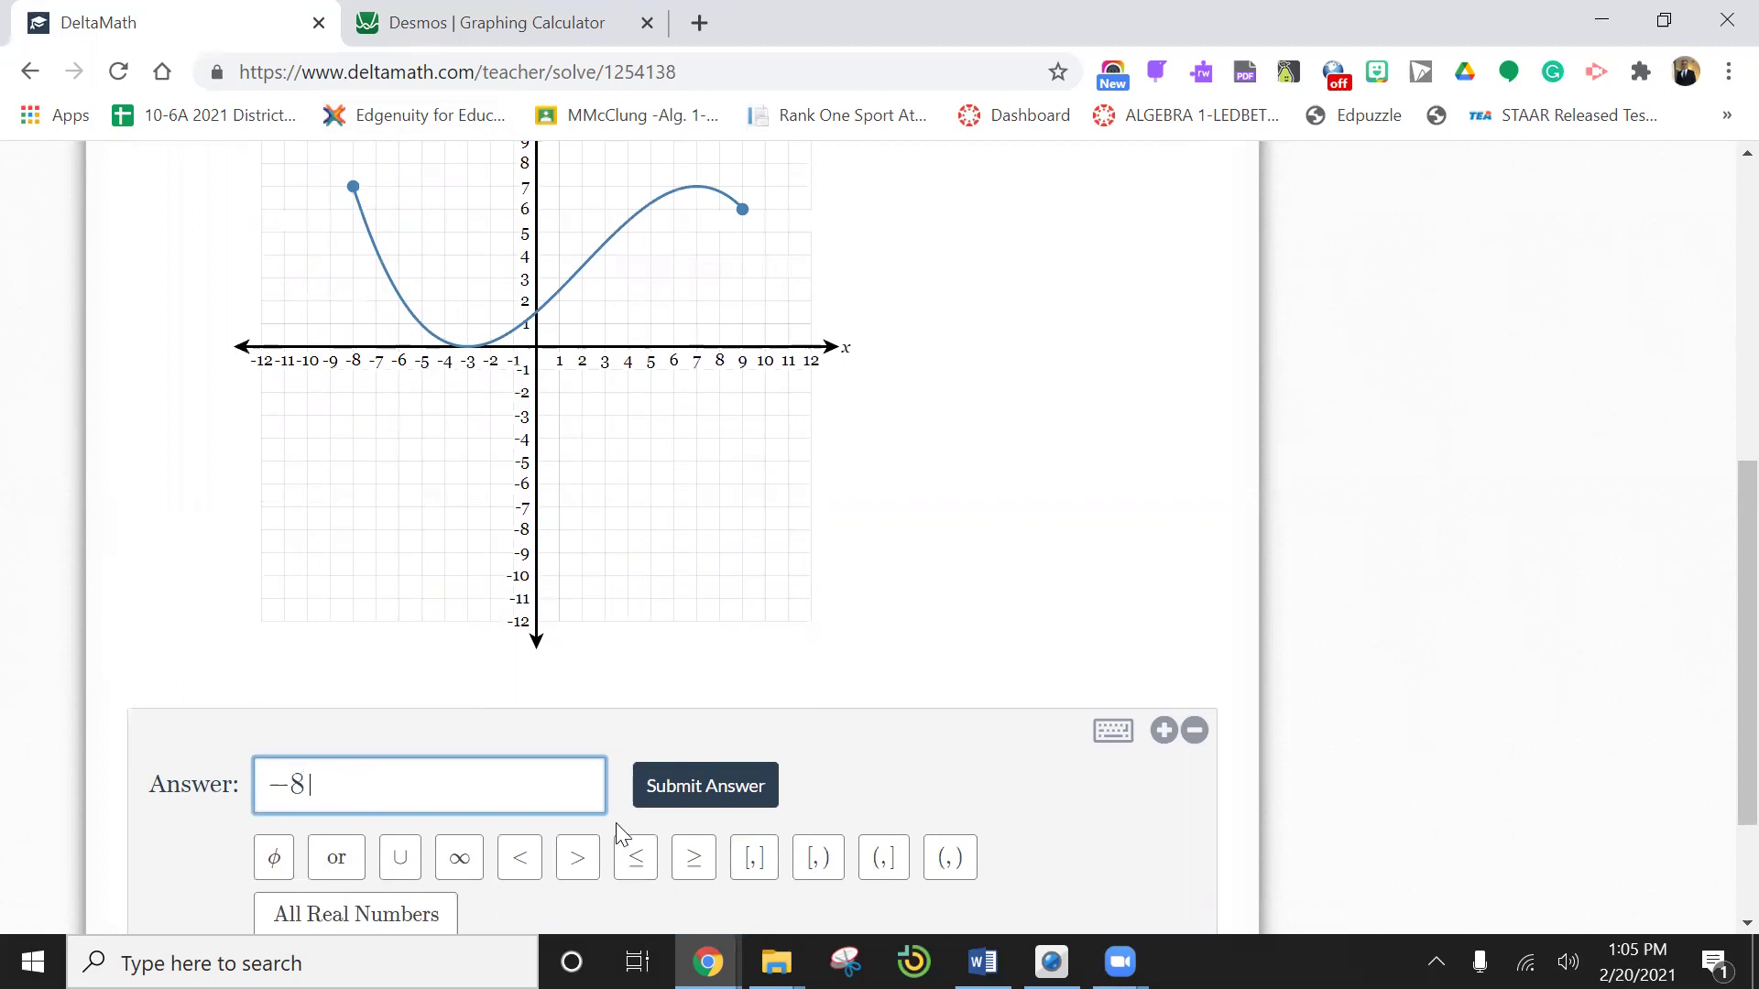
{"action": "left_click", "coordinate": [636, 856]}
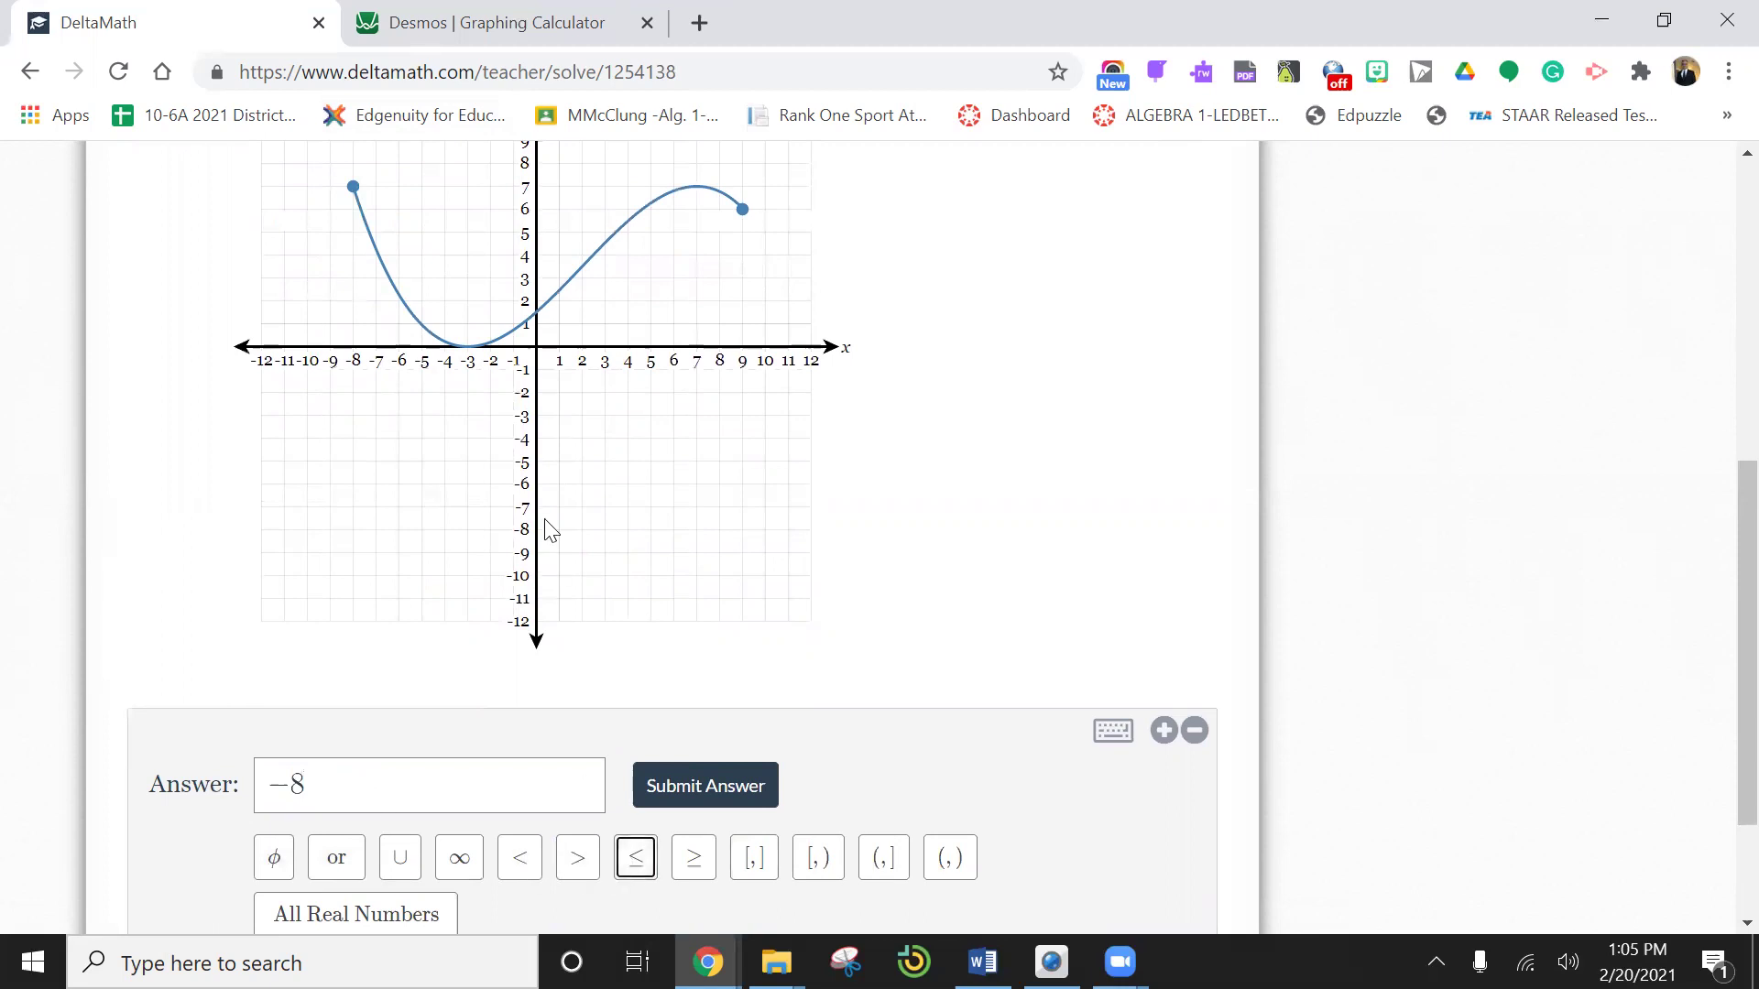
{"action": "scroll", "coordinate": [562, 494], "scroll_direction": "up", "scroll_amount": 3}
{"action": "scroll", "coordinate": [565, 497], "scroll_direction": "down", "scroll_amount": 2}
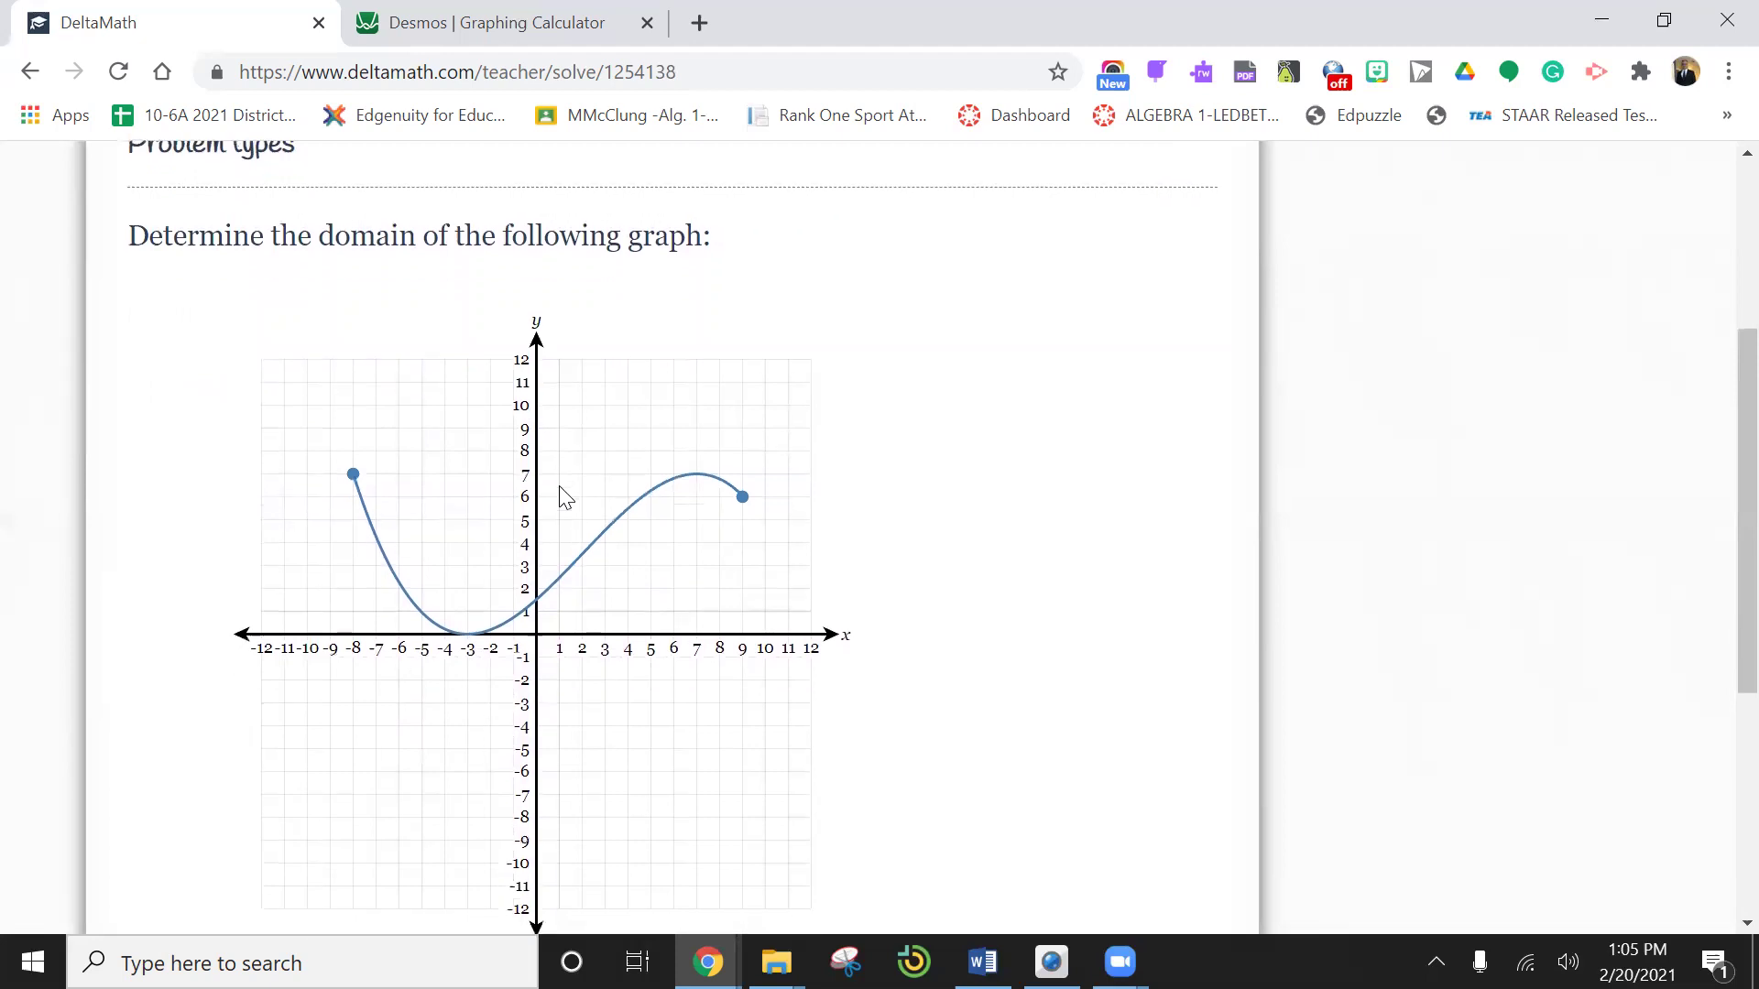
{"action": "scroll", "coordinate": [566, 497], "scroll_direction": "down", "scroll_amount": 1}
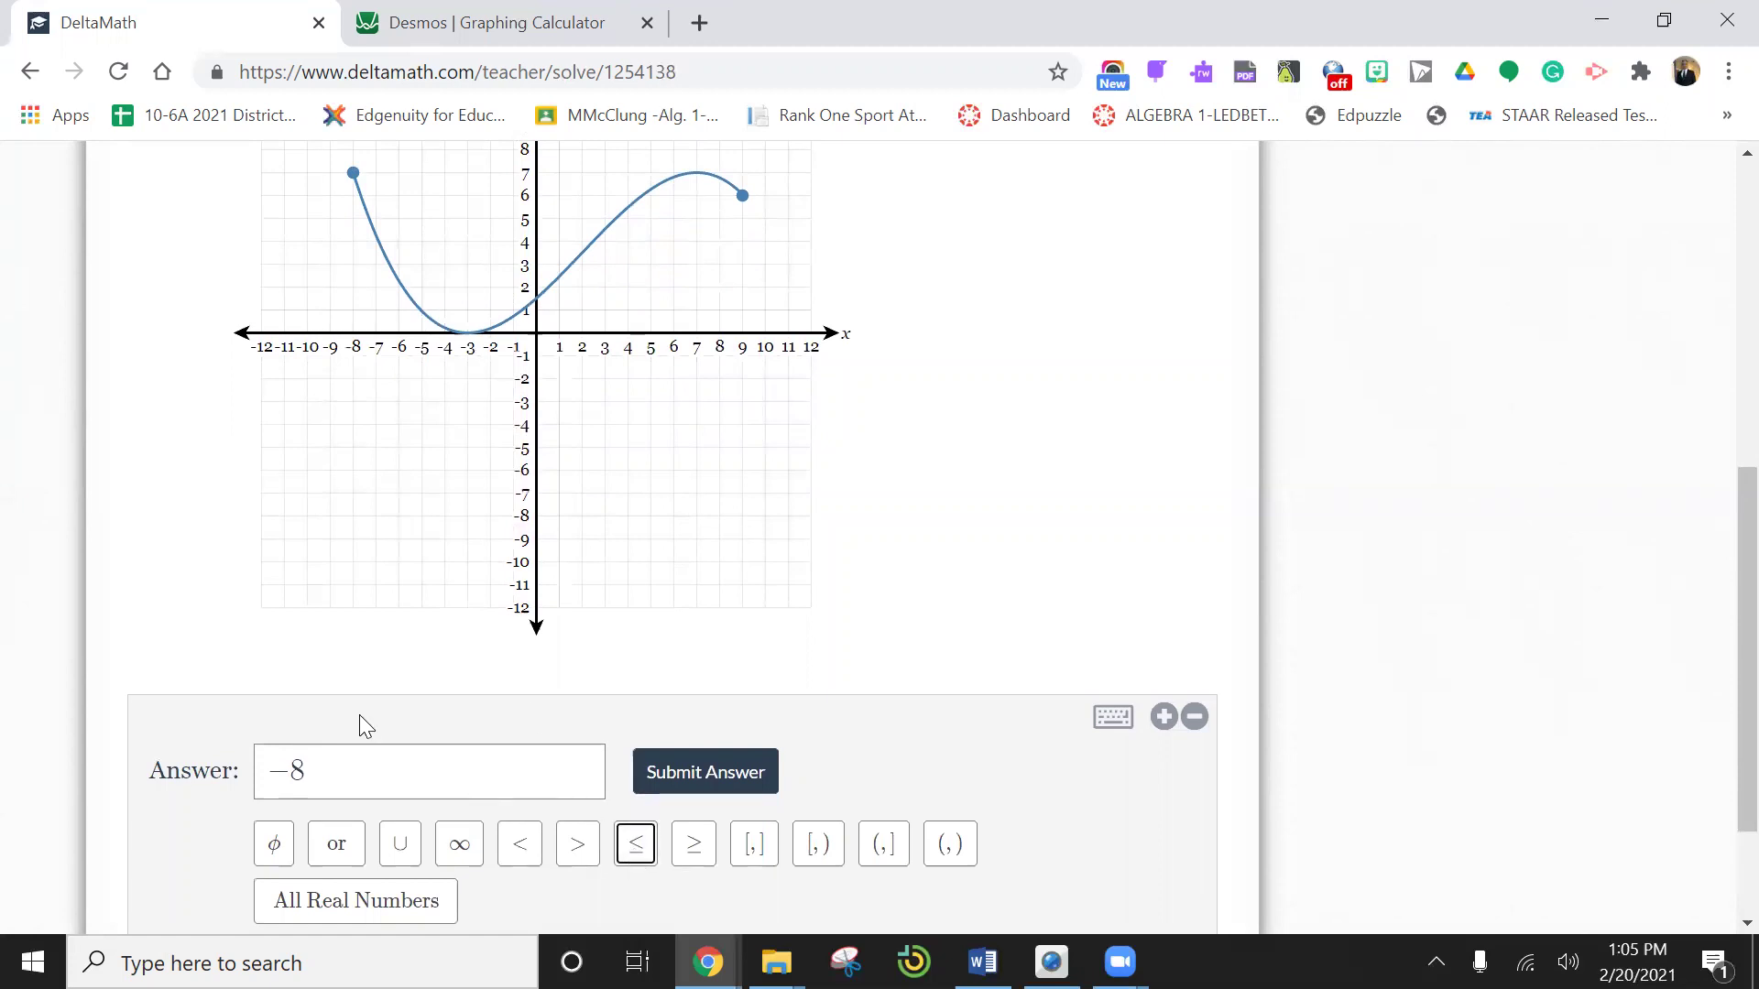
{"action": "left_click", "coordinate": [322, 768]}
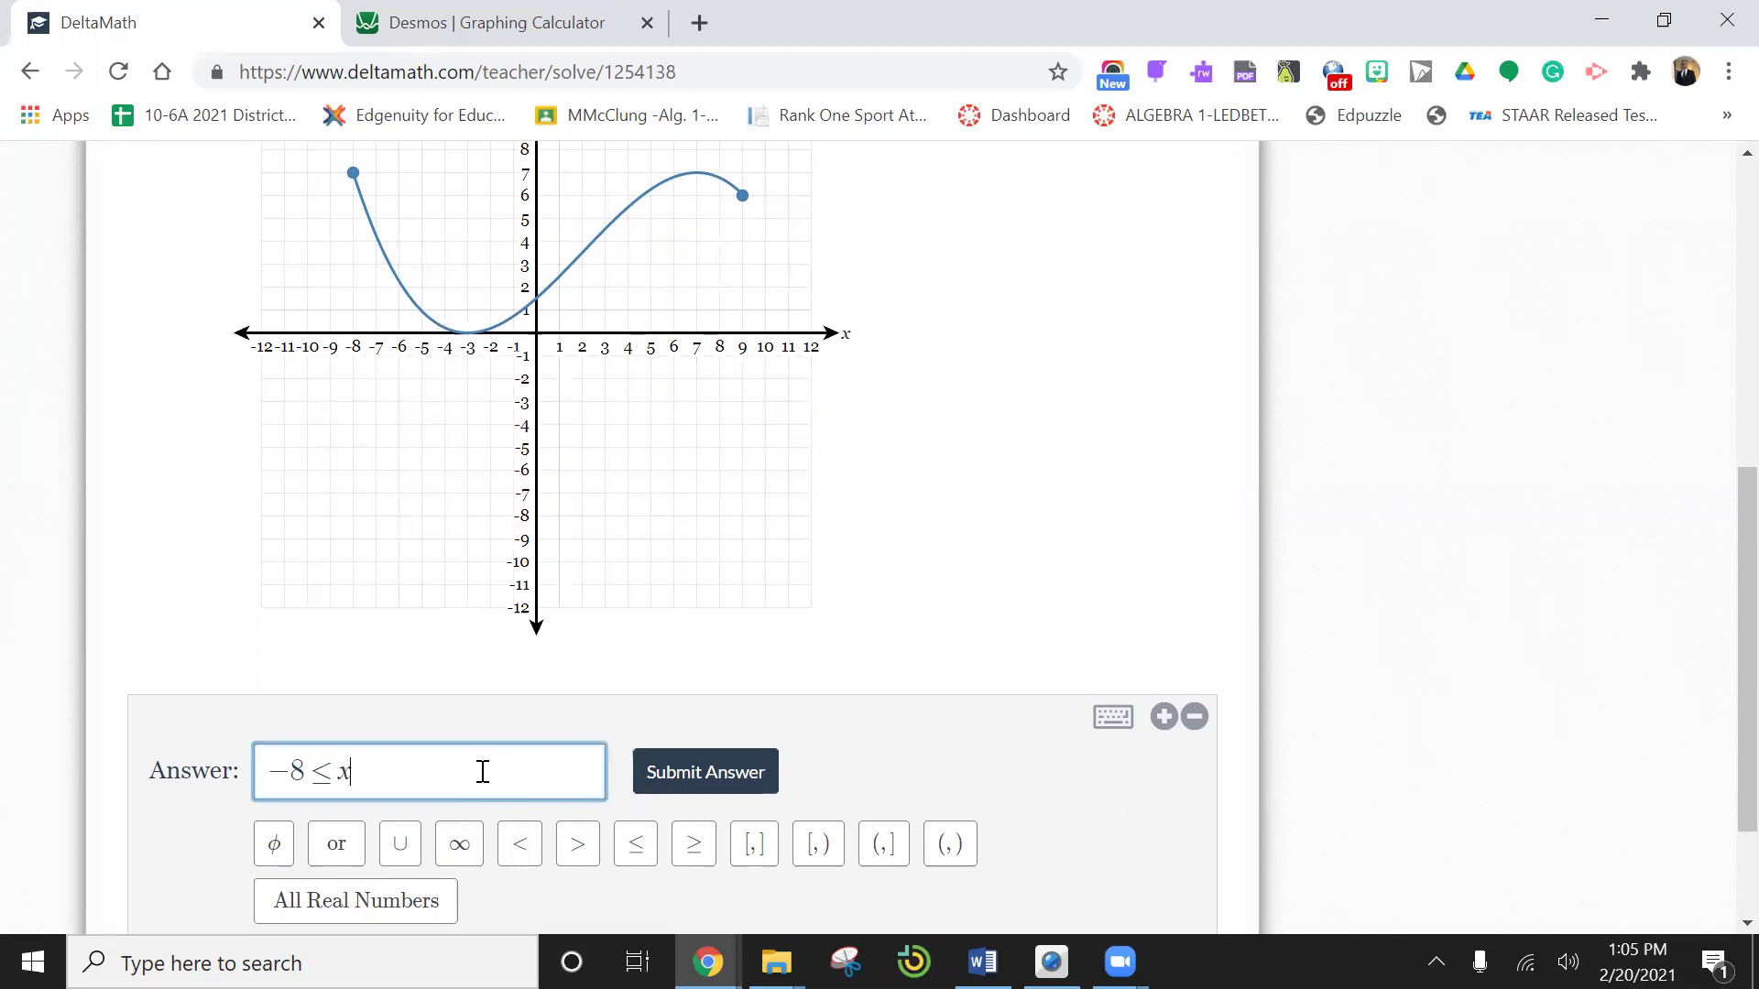
{"action": "left_click", "coordinate": [639, 848]}
Step: Submit and confirm the answer, then scroll to the explanation
{"action": "left_click", "coordinate": [674, 772]}
{"action": "left_click", "coordinate": [1129, 540]}
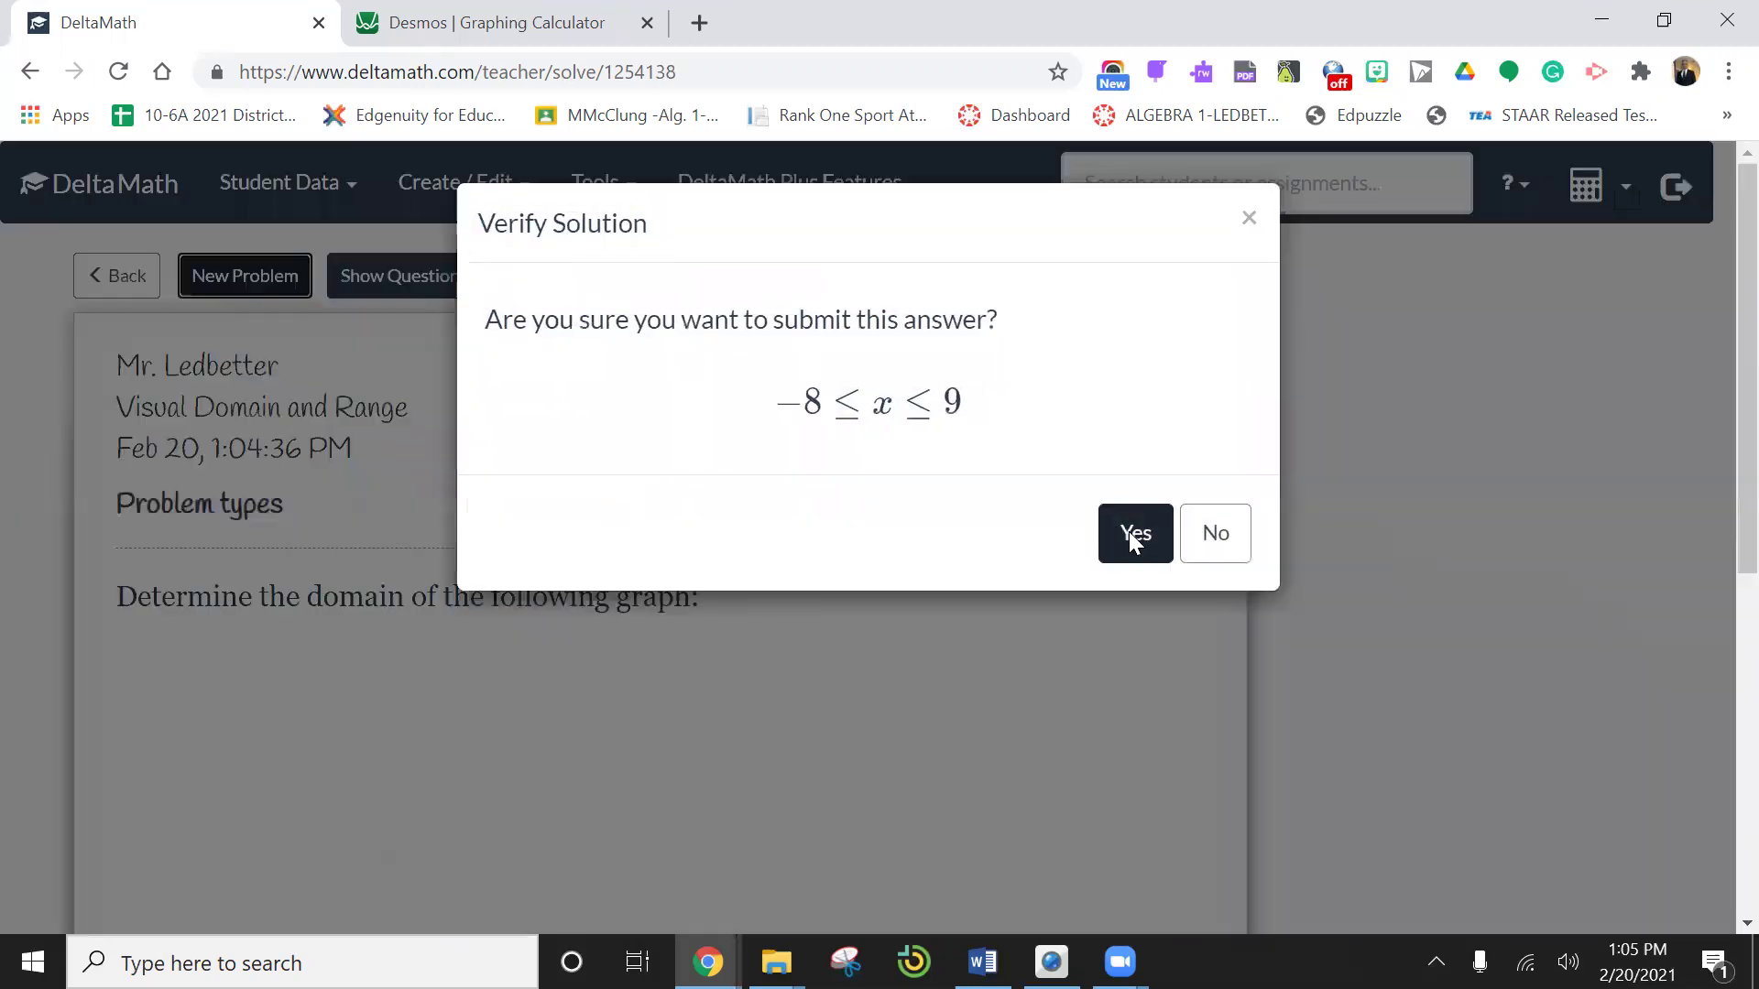
{"action": "scroll", "coordinate": [871, 665], "scroll_direction": "down", "scroll_amount": 4}
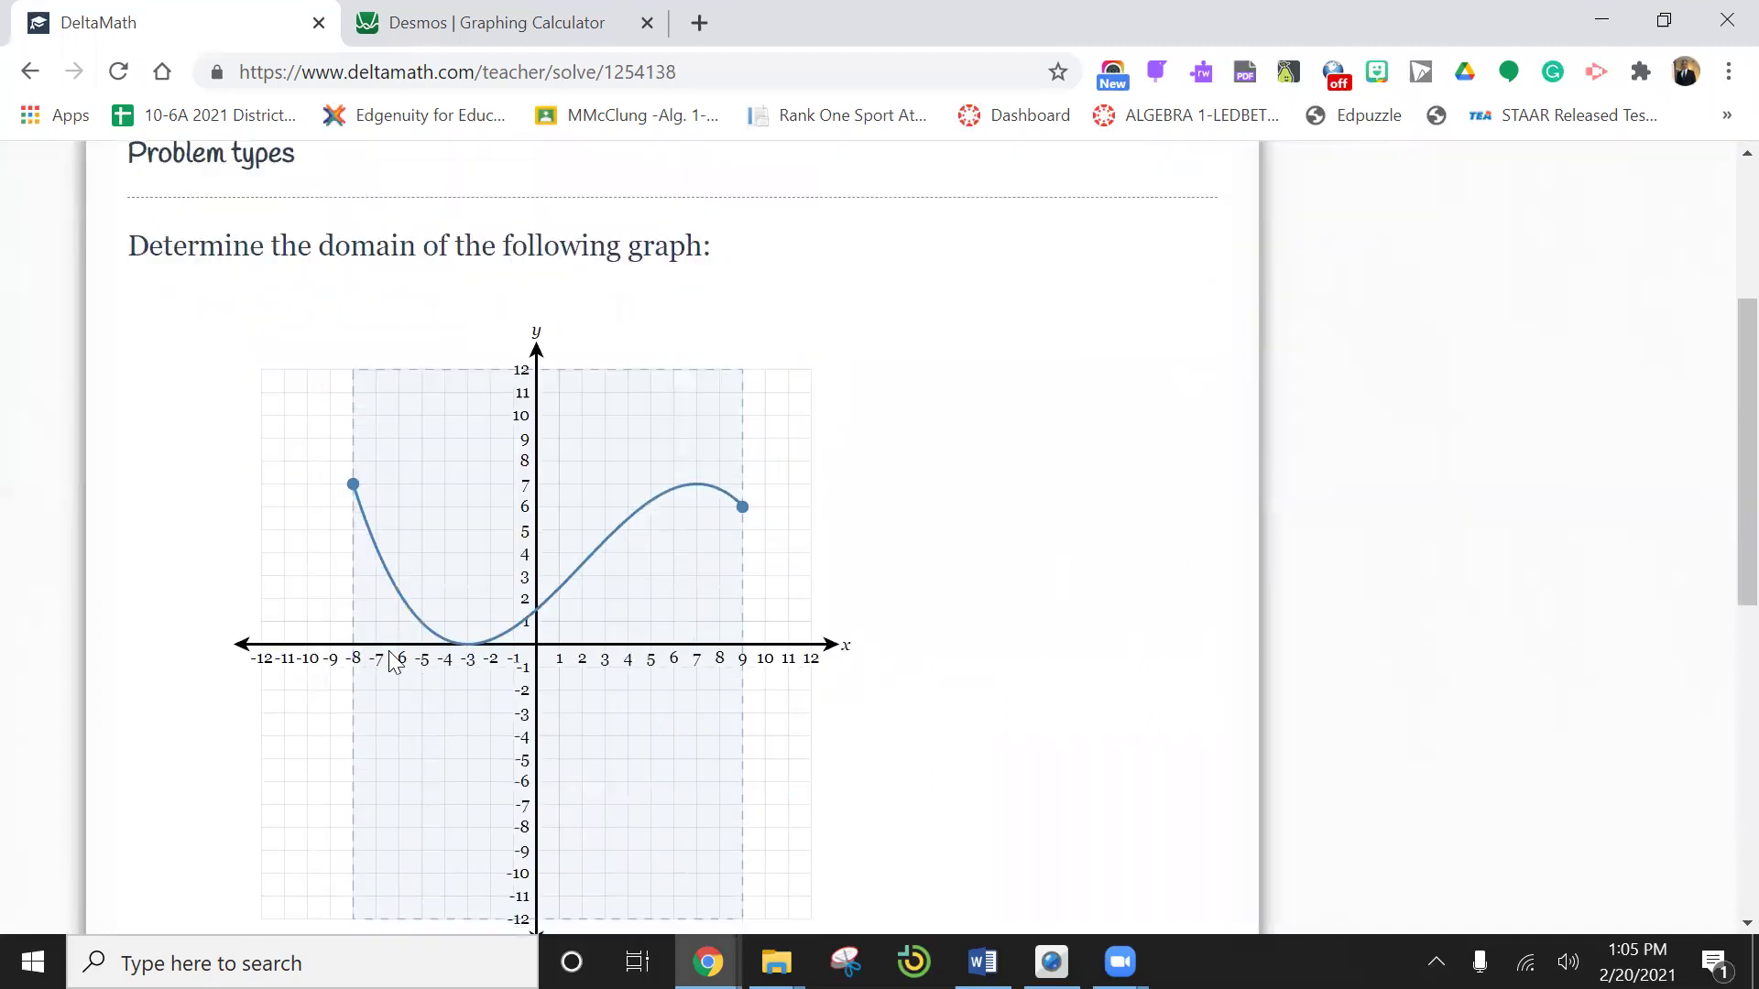
{"action": "scroll", "coordinate": [437, 586], "scroll_direction": "down", "scroll_amount": 3}
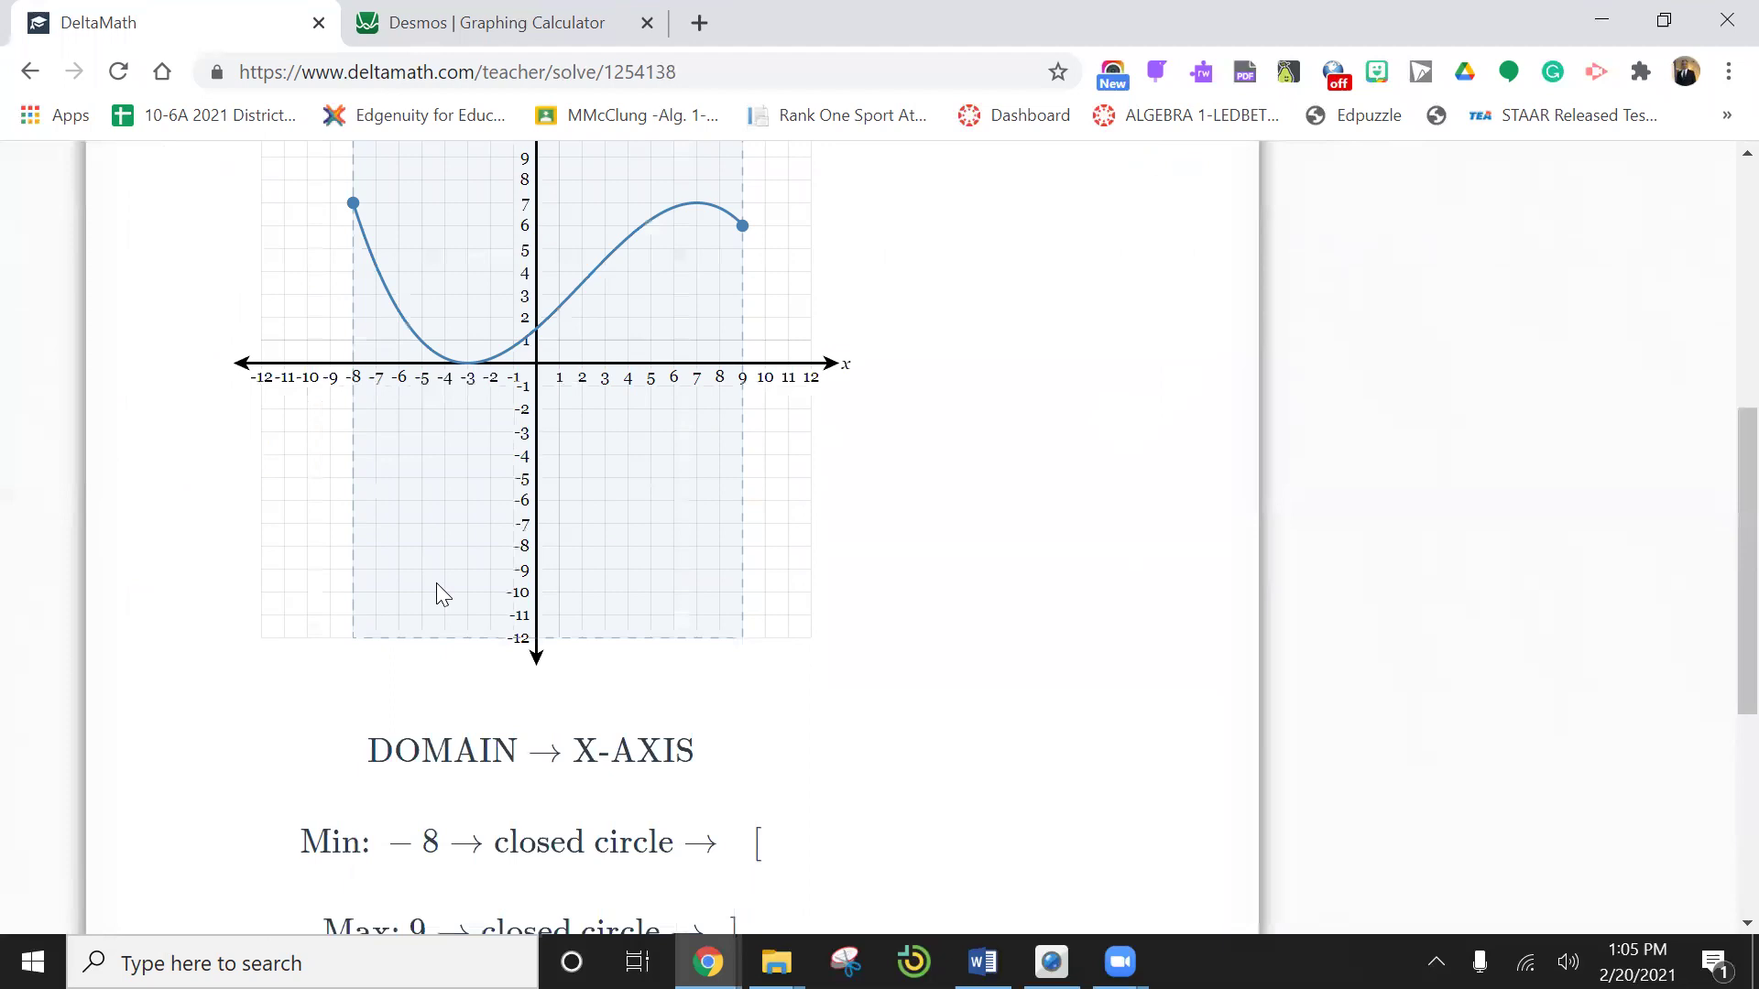
{"action": "scroll", "coordinate": [436, 583], "scroll_direction": "up", "scroll_amount": 5}
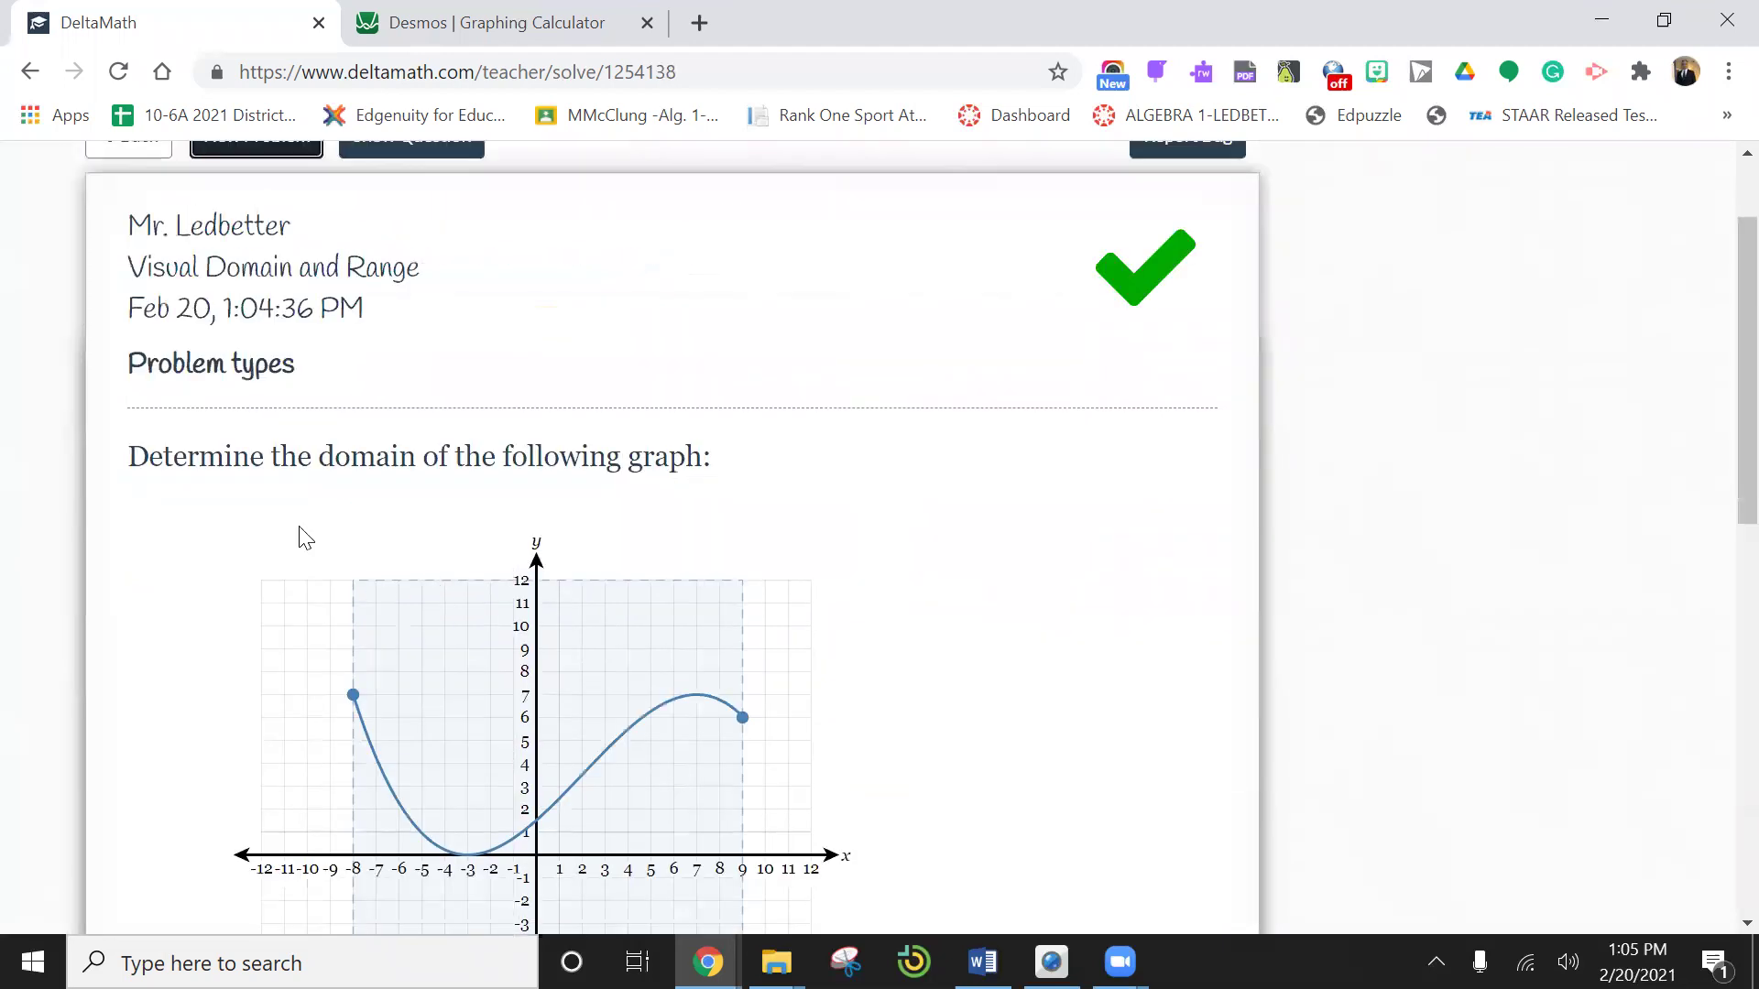
{"action": "scroll", "coordinate": [286, 485], "scroll_direction": "up", "scroll_amount": 2}
Step: Load new practice problems until a range graph appears, then inspect it
{"action": "left_click", "coordinate": [271, 277]}
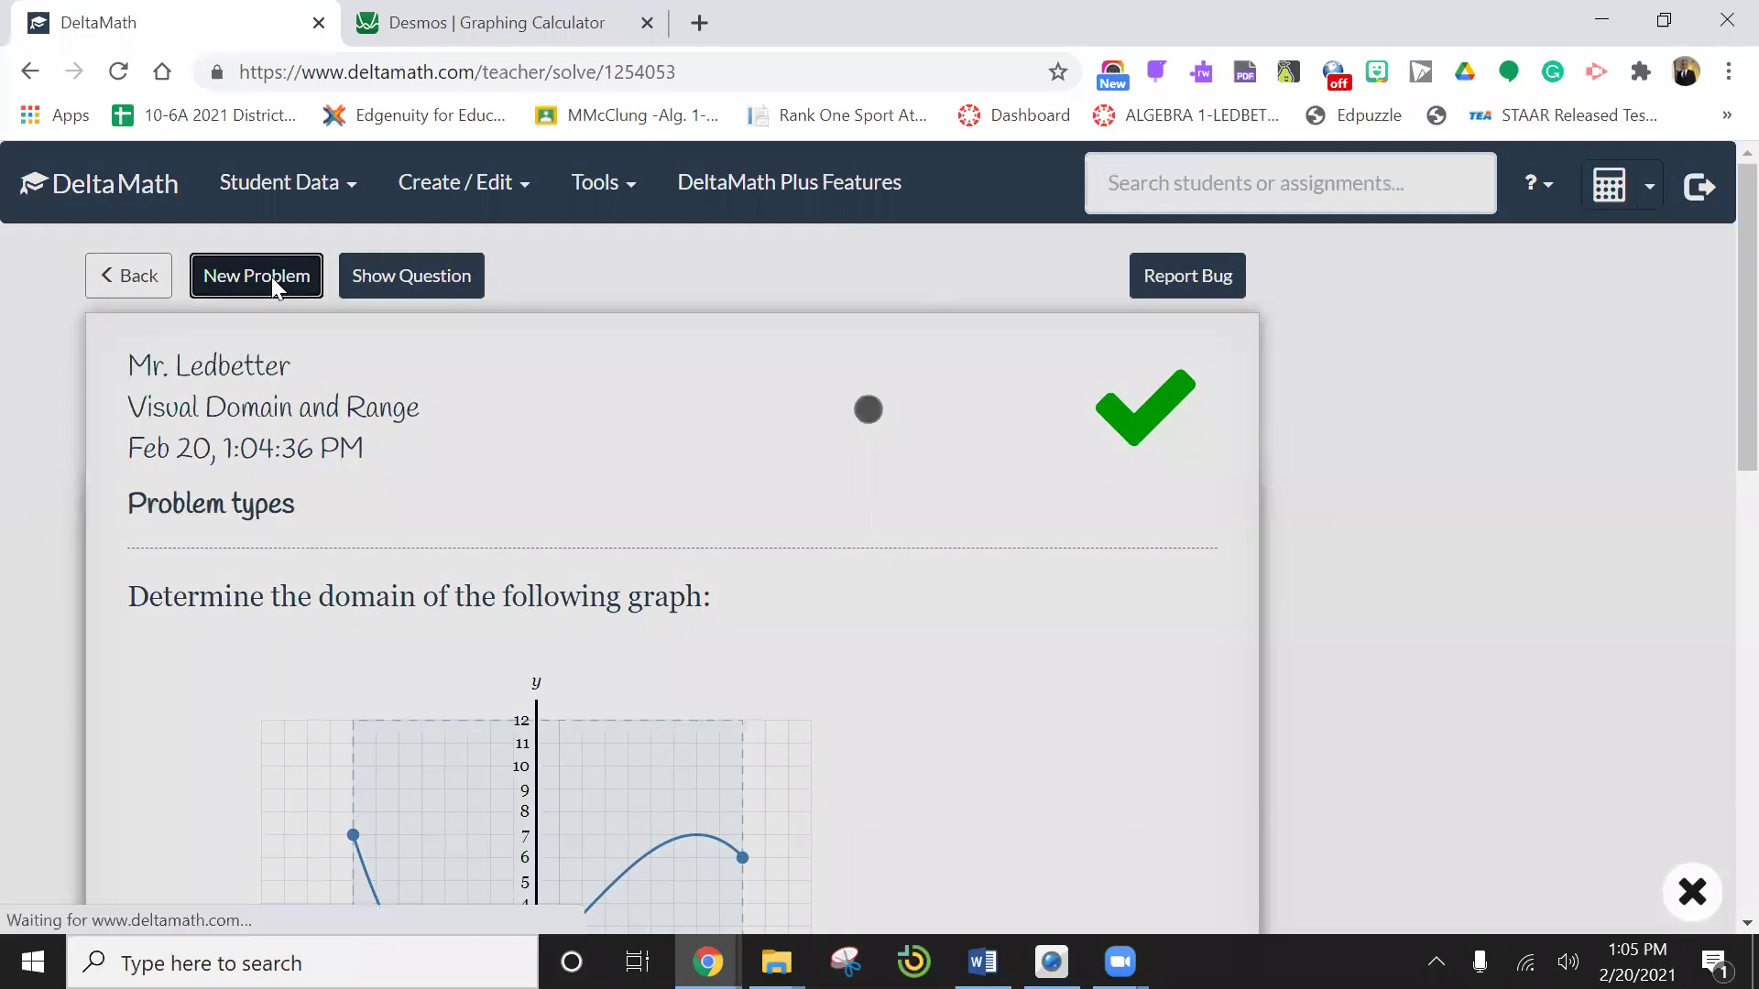
{"action": "scroll", "coordinate": [502, 567], "scroll_direction": "down", "scroll_amount": 3}
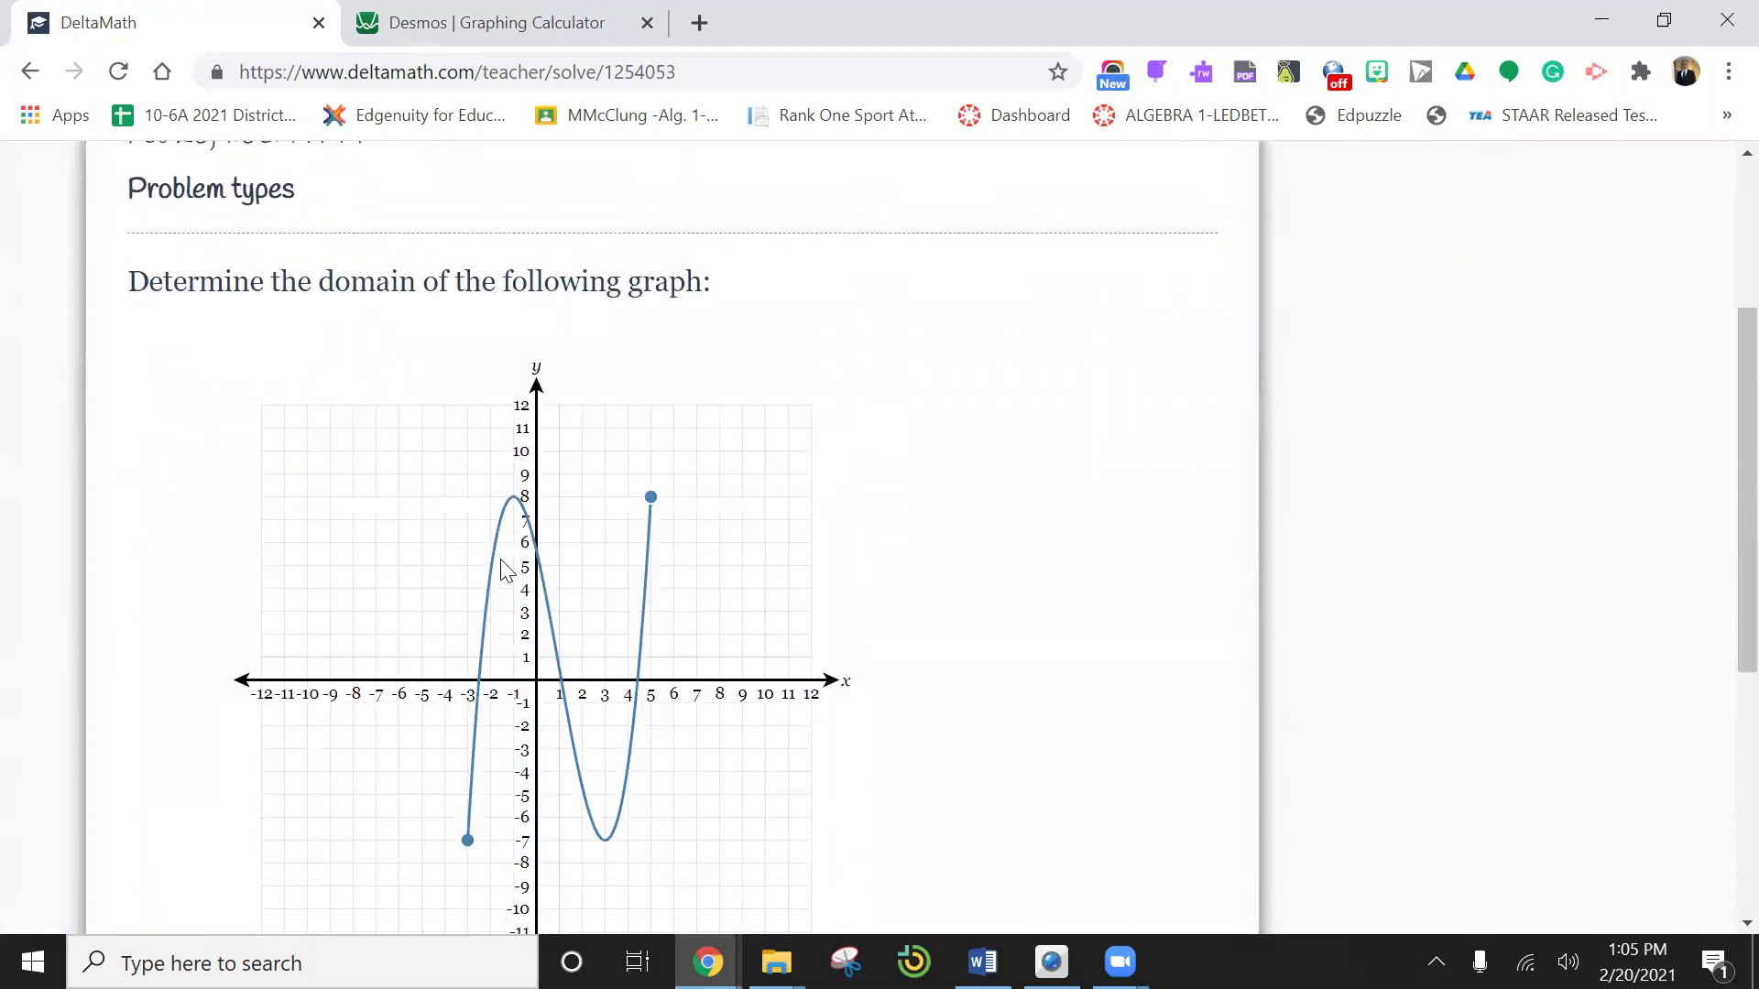
{"action": "scroll", "coordinate": [502, 566], "scroll_direction": "up", "scroll_amount": 3}
{"action": "left_click", "coordinate": [258, 276]}
{"action": "scroll", "coordinate": [584, 438], "scroll_direction": "down", "scroll_amount": 3}
{"action": "scroll", "coordinate": [584, 438], "scroll_direction": "up", "scroll_amount": 1}
{"action": "scroll", "coordinate": [583, 438], "scroll_direction": "up", "scroll_amount": 2}
{"action": "scroll", "coordinate": [584, 438], "scroll_direction": "down", "scroll_amount": 2}
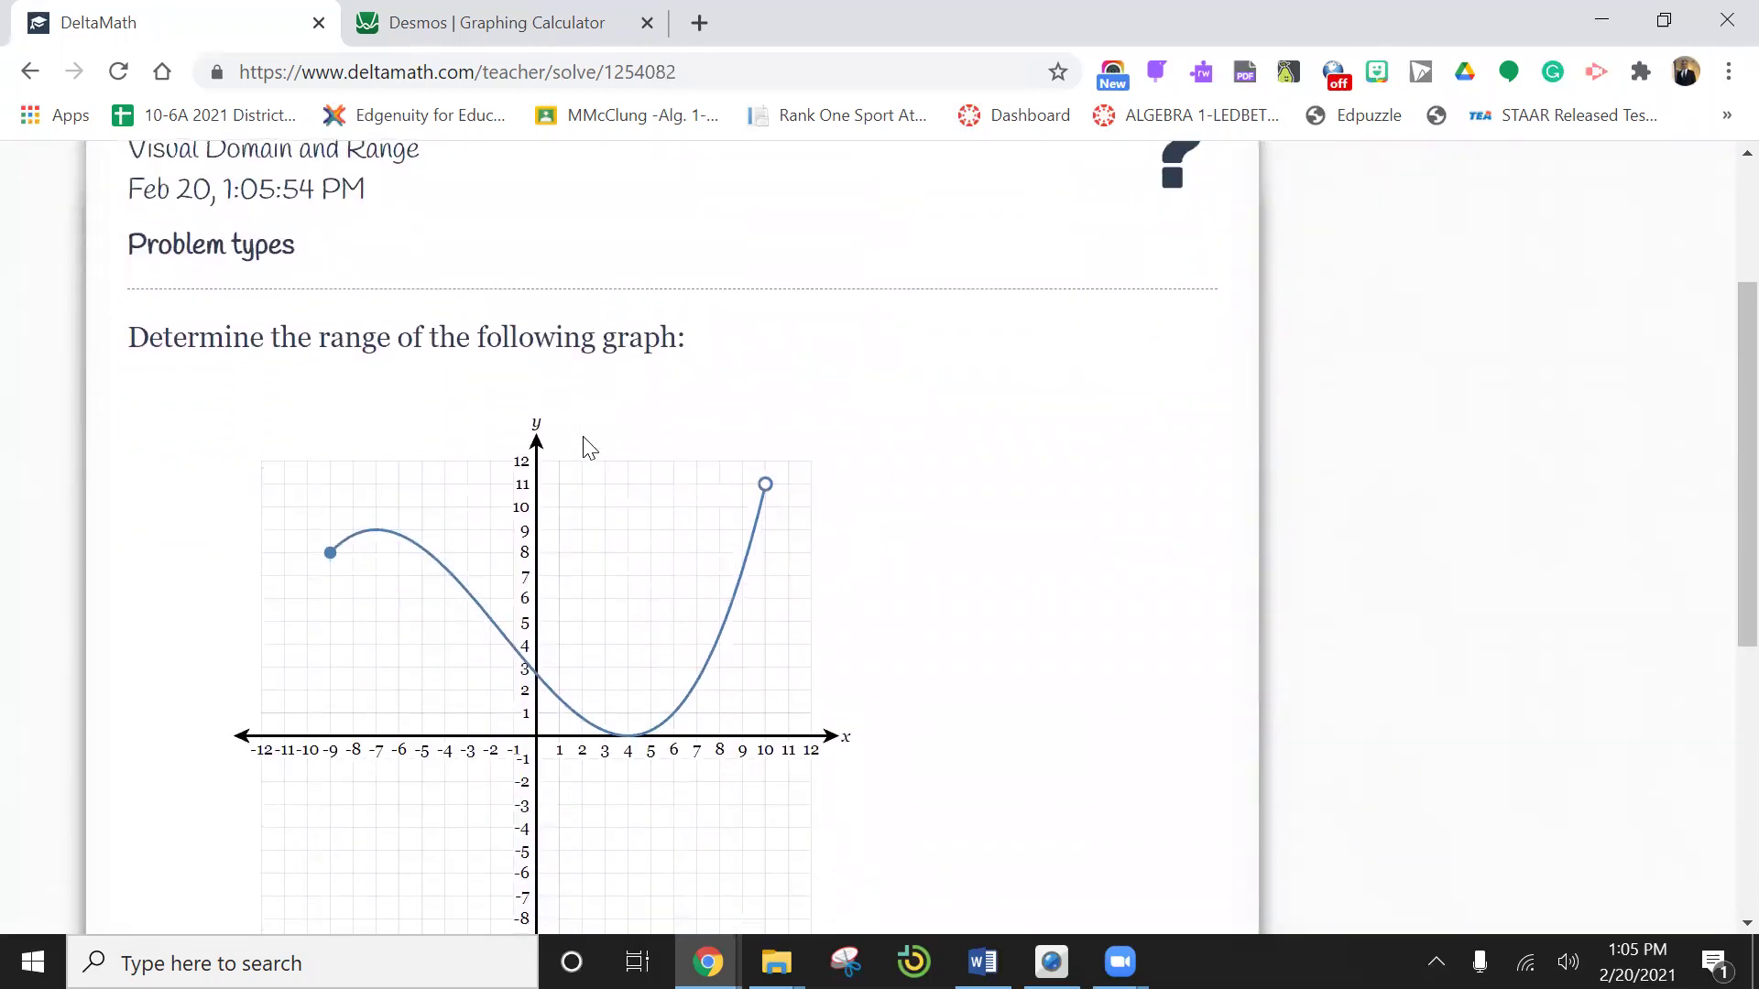
{"action": "scroll", "coordinate": [589, 447], "scroll_direction": "down", "scroll_amount": 2}
{"action": "scroll", "coordinate": [589, 447], "scroll_direction": "up", "scroll_amount": 1}
{"action": "scroll", "coordinate": [588, 447], "scroll_direction": "down", "scroll_amount": 3}
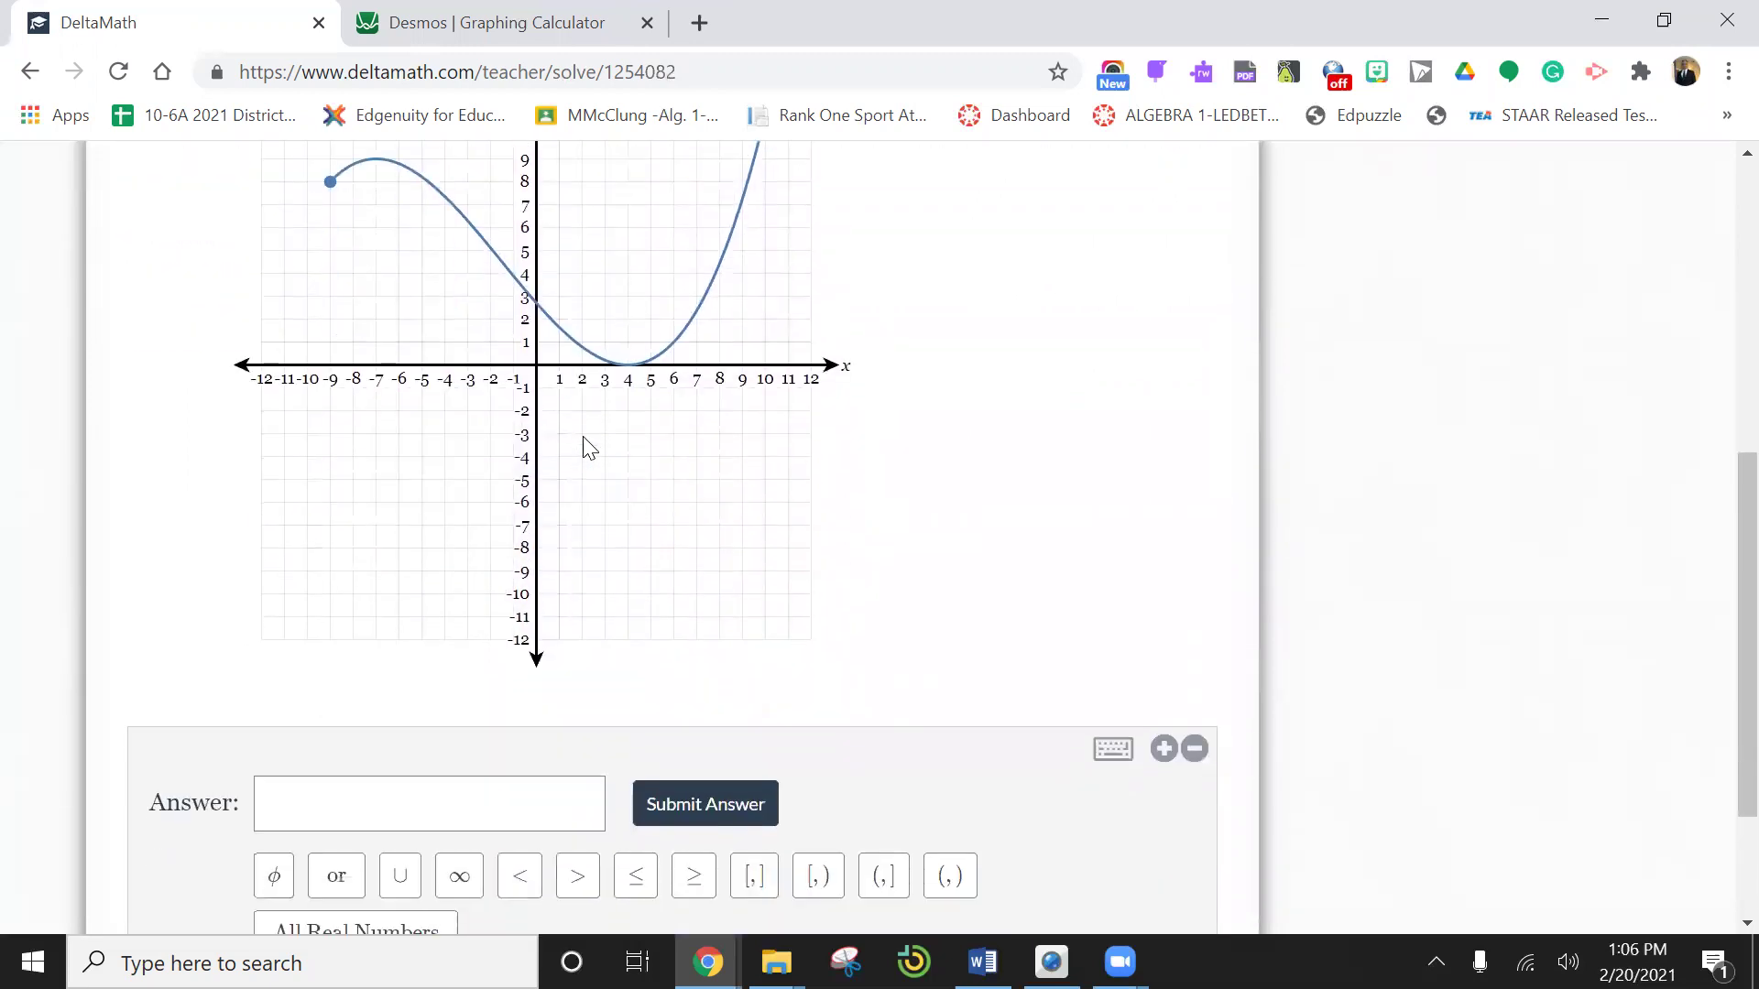
{"action": "scroll", "coordinate": [588, 447], "scroll_direction": "up", "scroll_amount": 1}
{"action": "scroll", "coordinate": [584, 440], "scroll_direction": "up", "scroll_amount": 3}
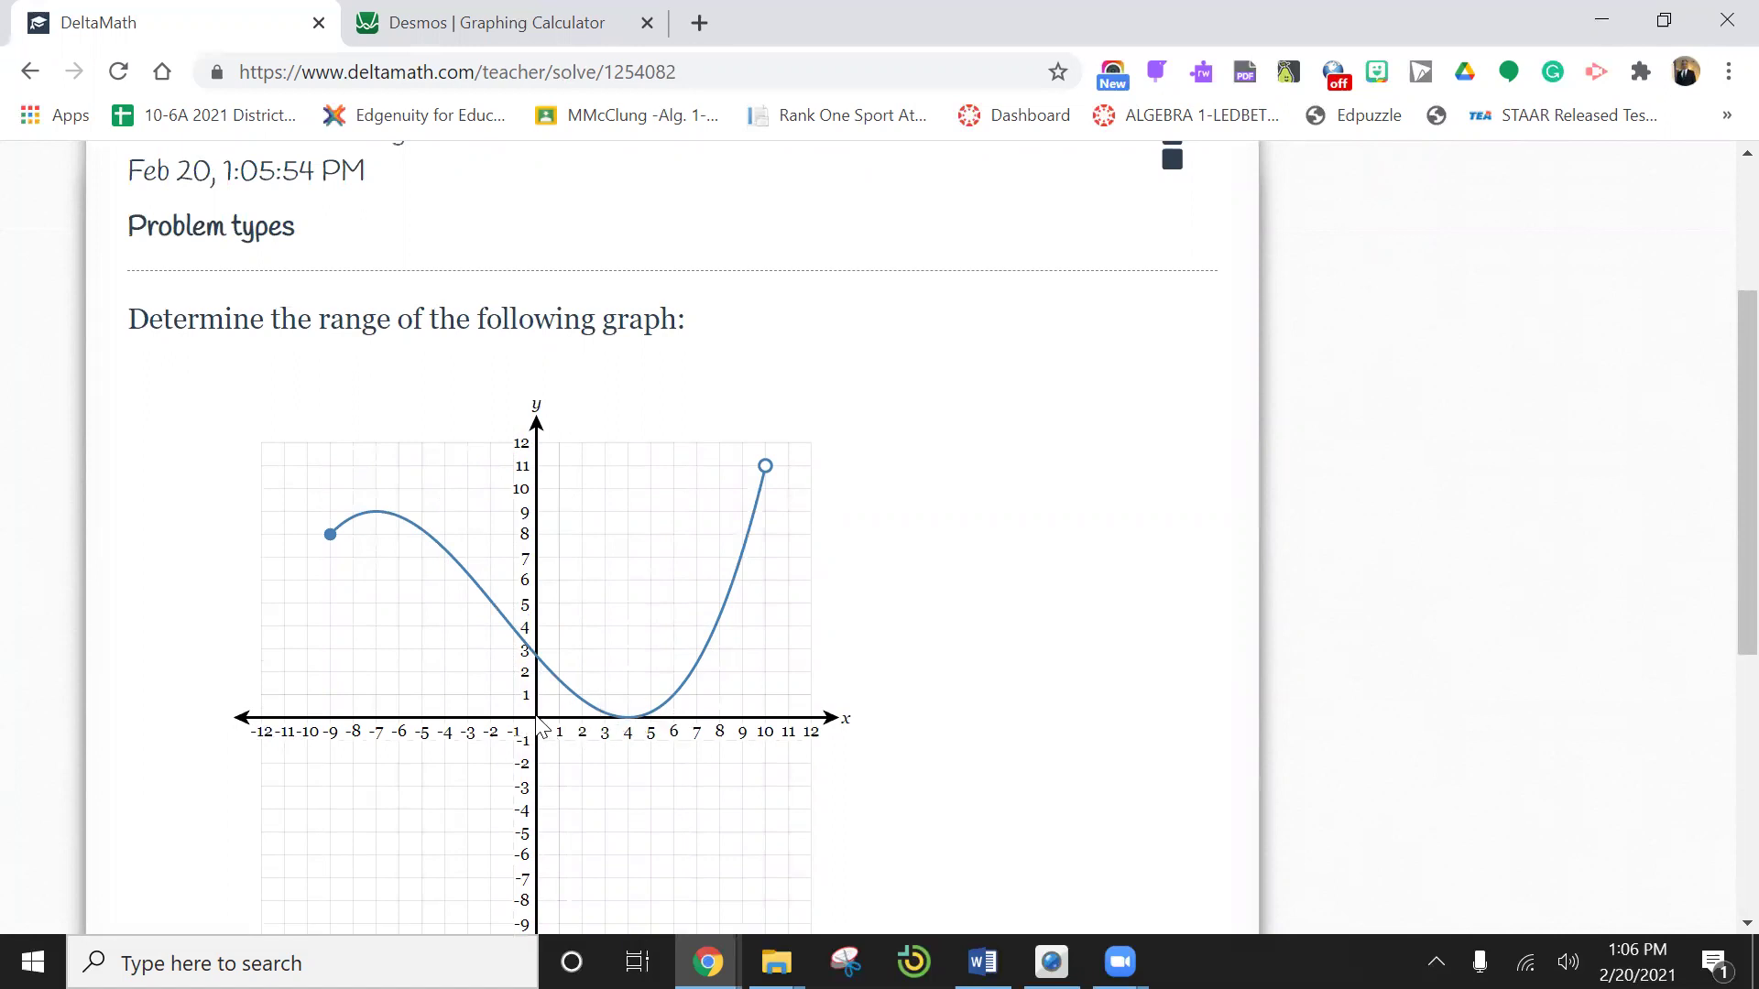
{"action": "scroll", "coordinate": [540, 728], "scroll_direction": "down", "scroll_amount": 4}
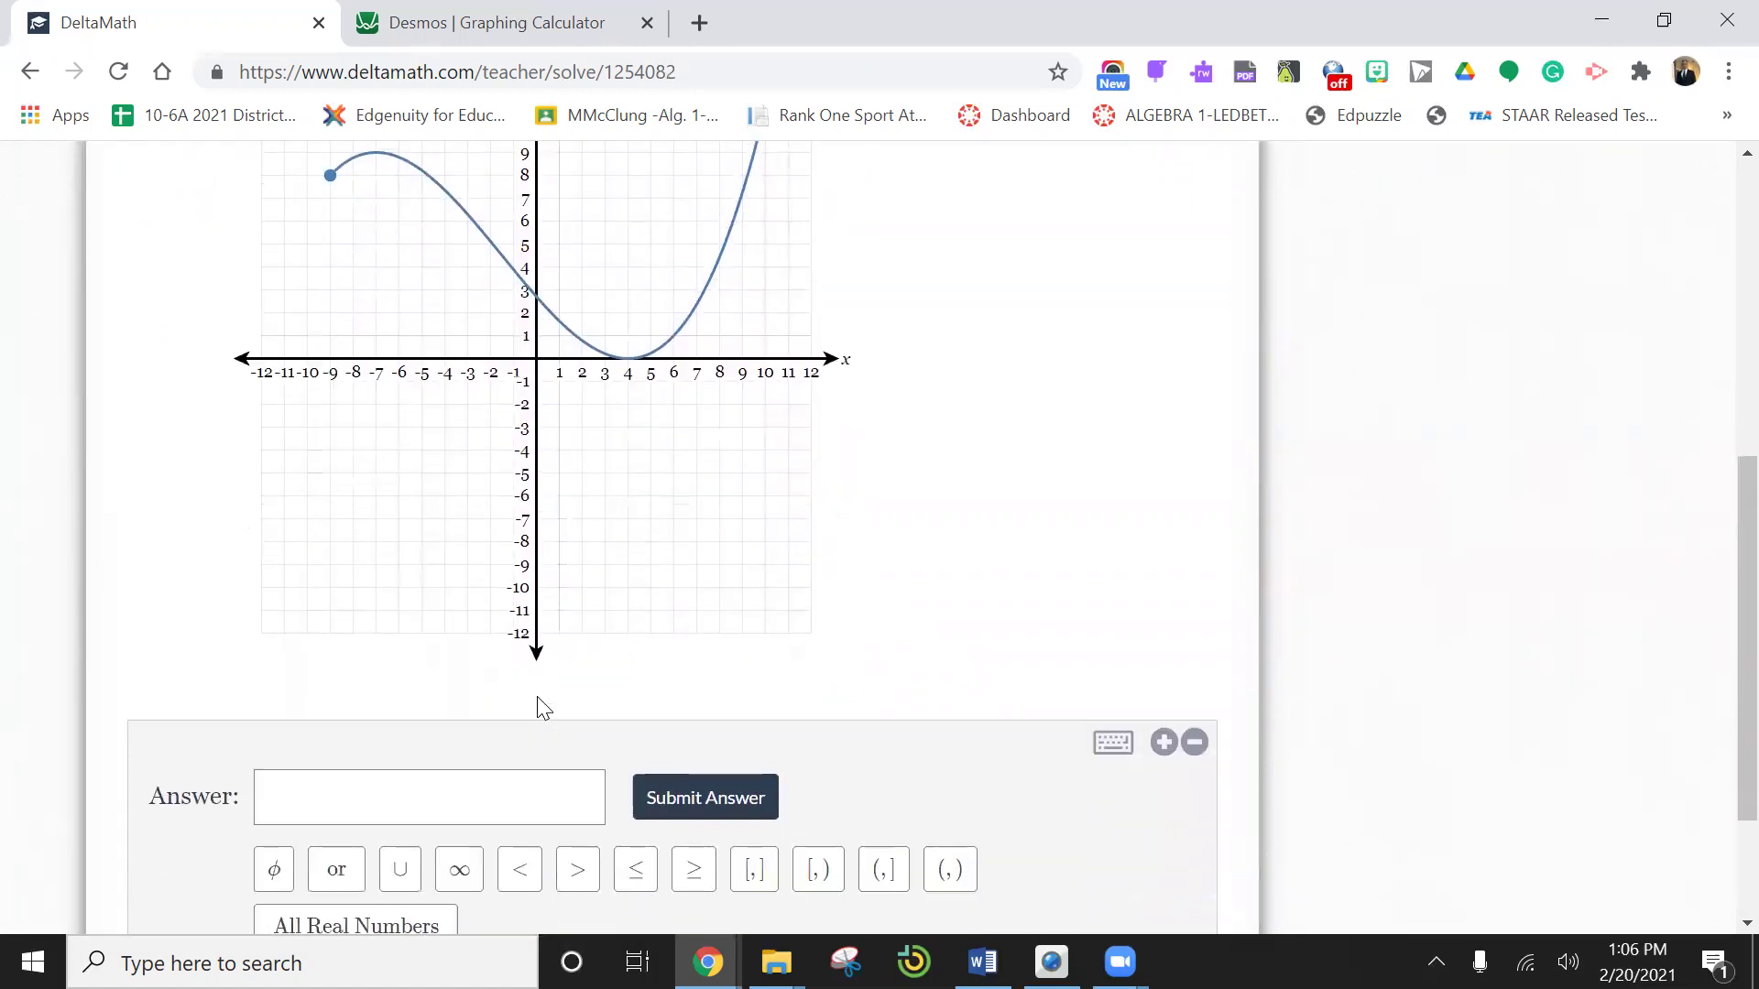
Step: Start the range answer with 0 ≤ in the answer box
{"action": "left_click", "coordinate": [320, 792]}
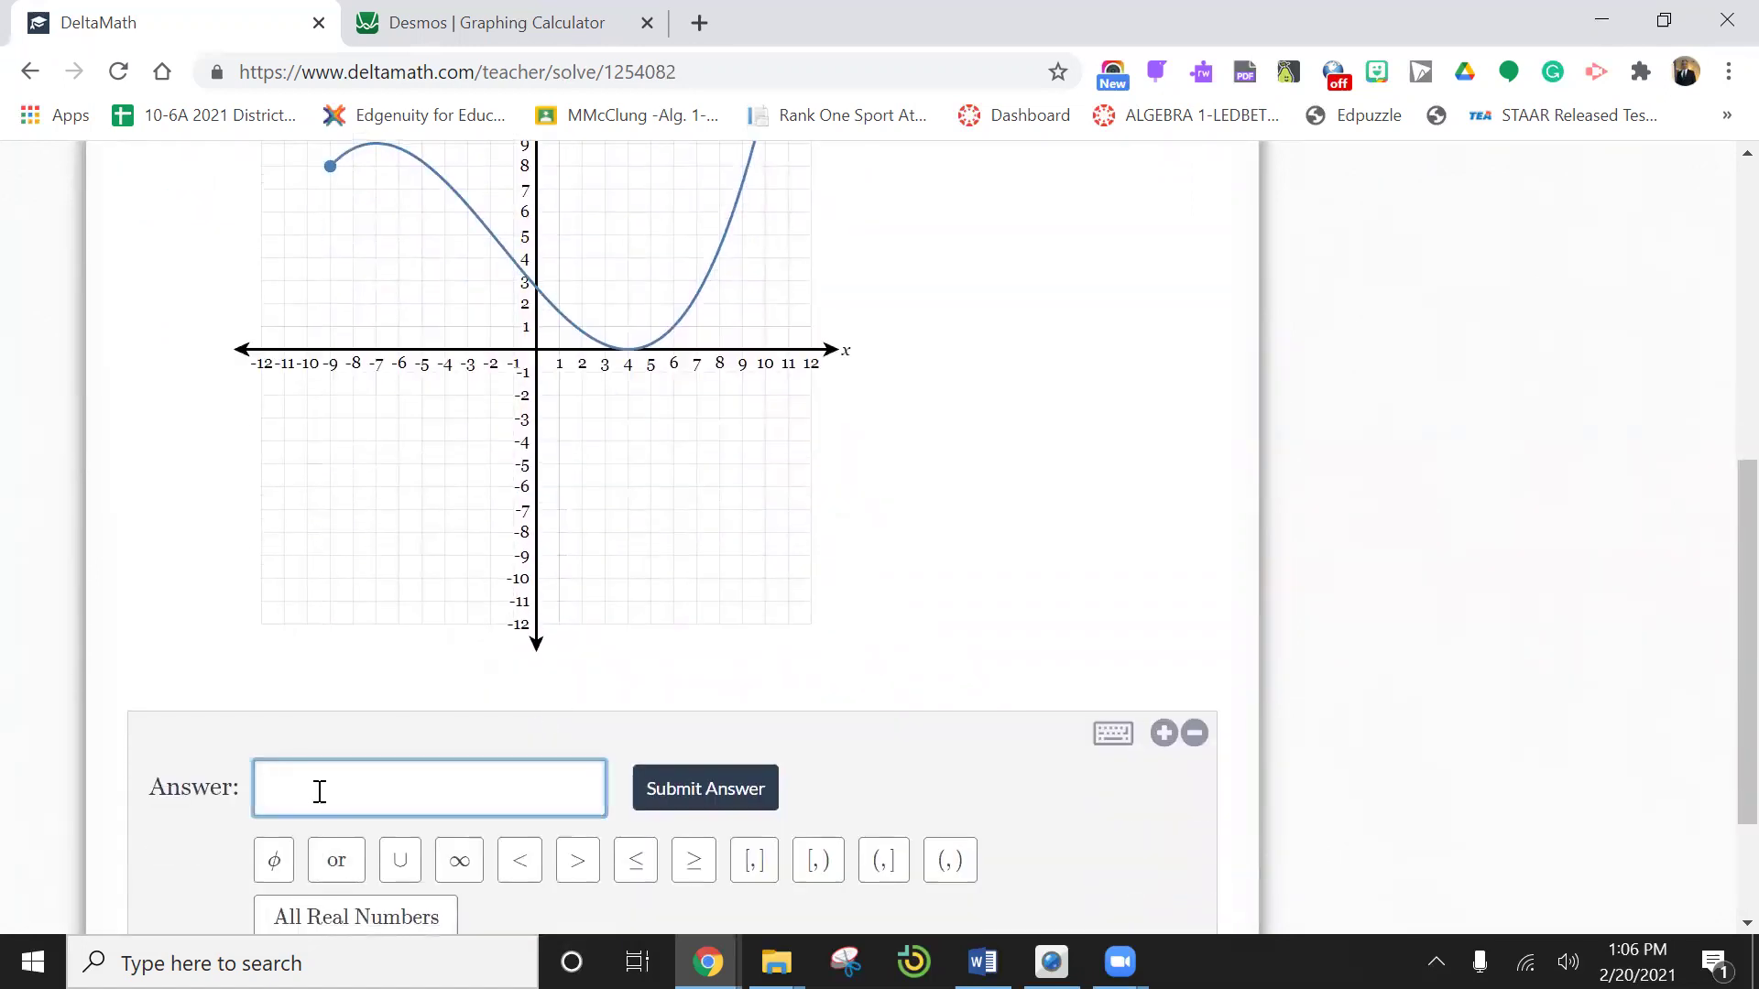
{"action": "left_click", "coordinate": [636, 859]}
{"action": "scroll", "coordinate": [550, 355], "scroll_direction": "up", "scroll_amount": 1}
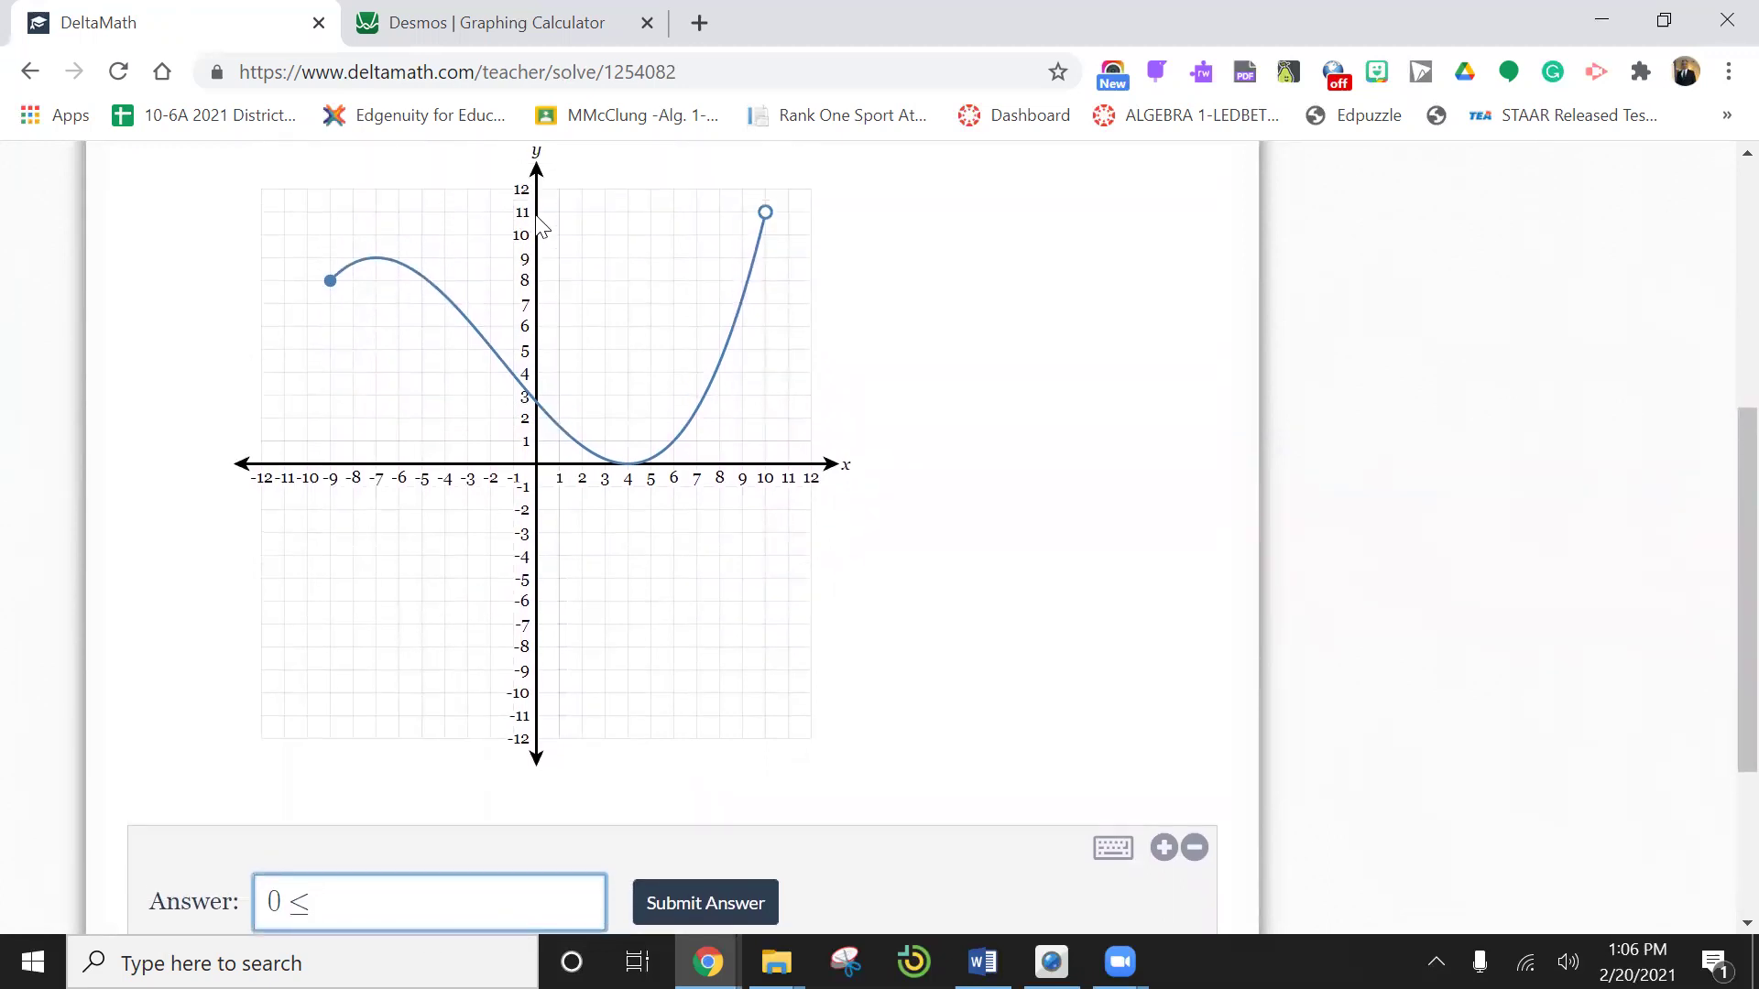
{"action": "scroll", "coordinate": [536, 238], "scroll_direction": "down", "scroll_amount": 3}
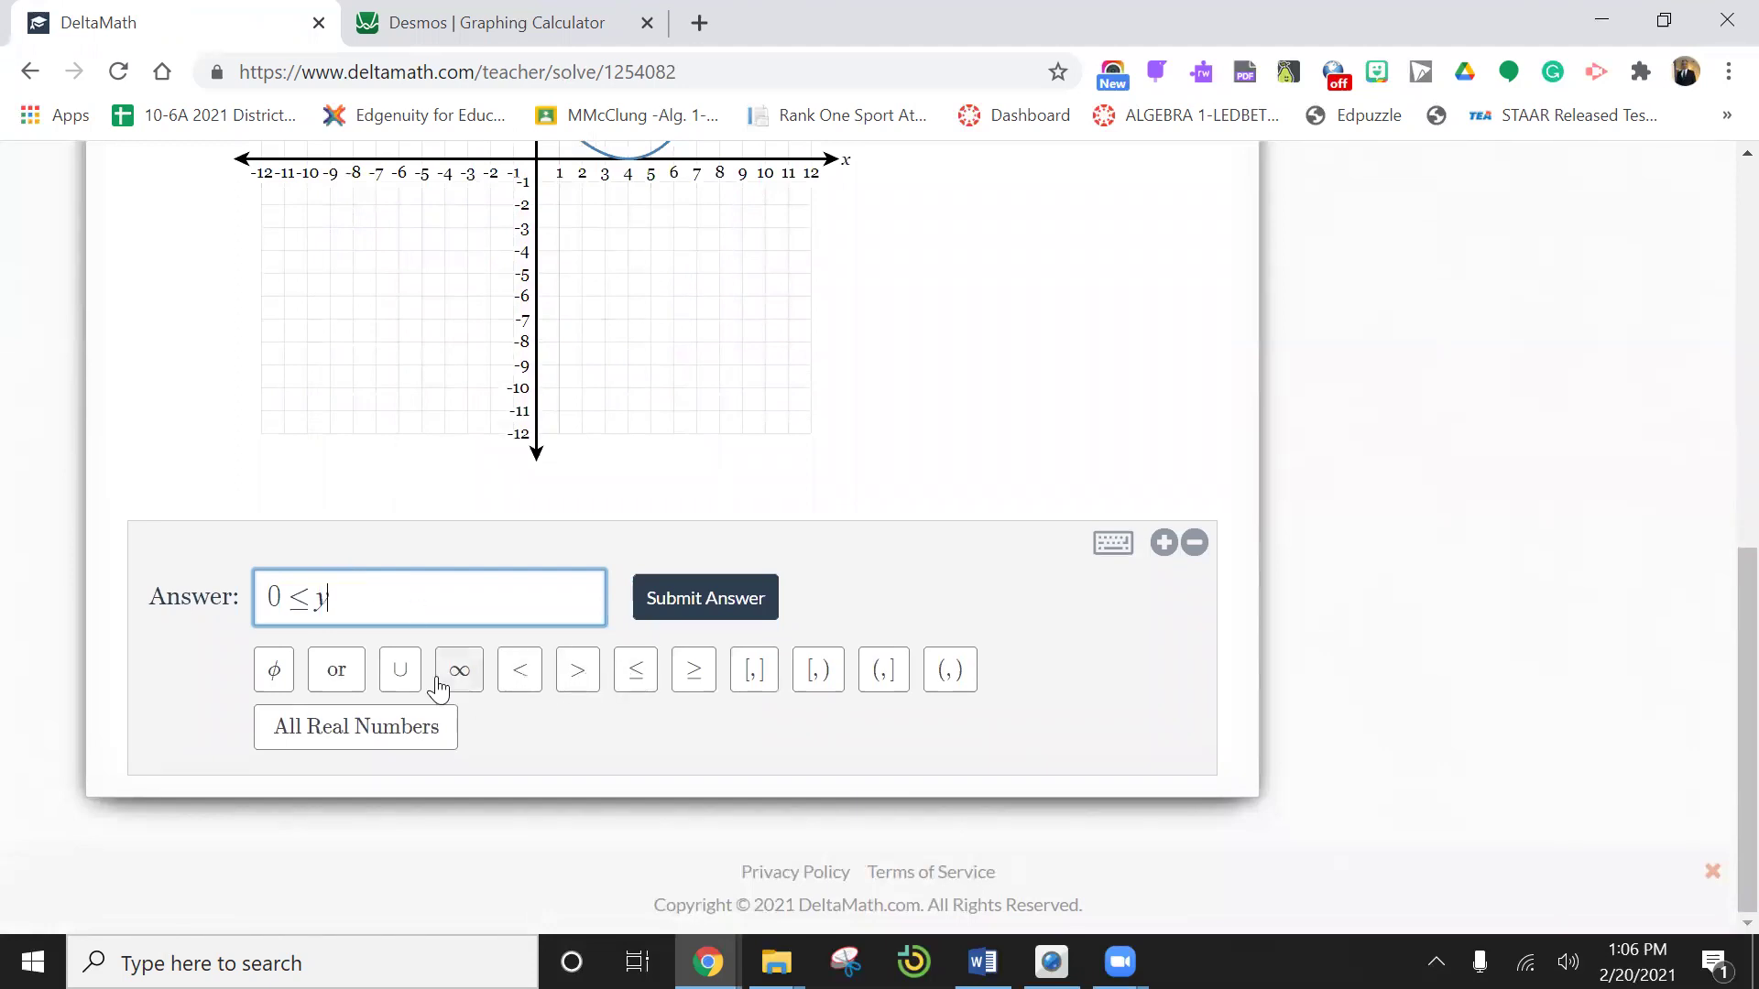
{"action": "scroll", "coordinate": [644, 529], "scroll_direction": "up", "scroll_amount": 4}
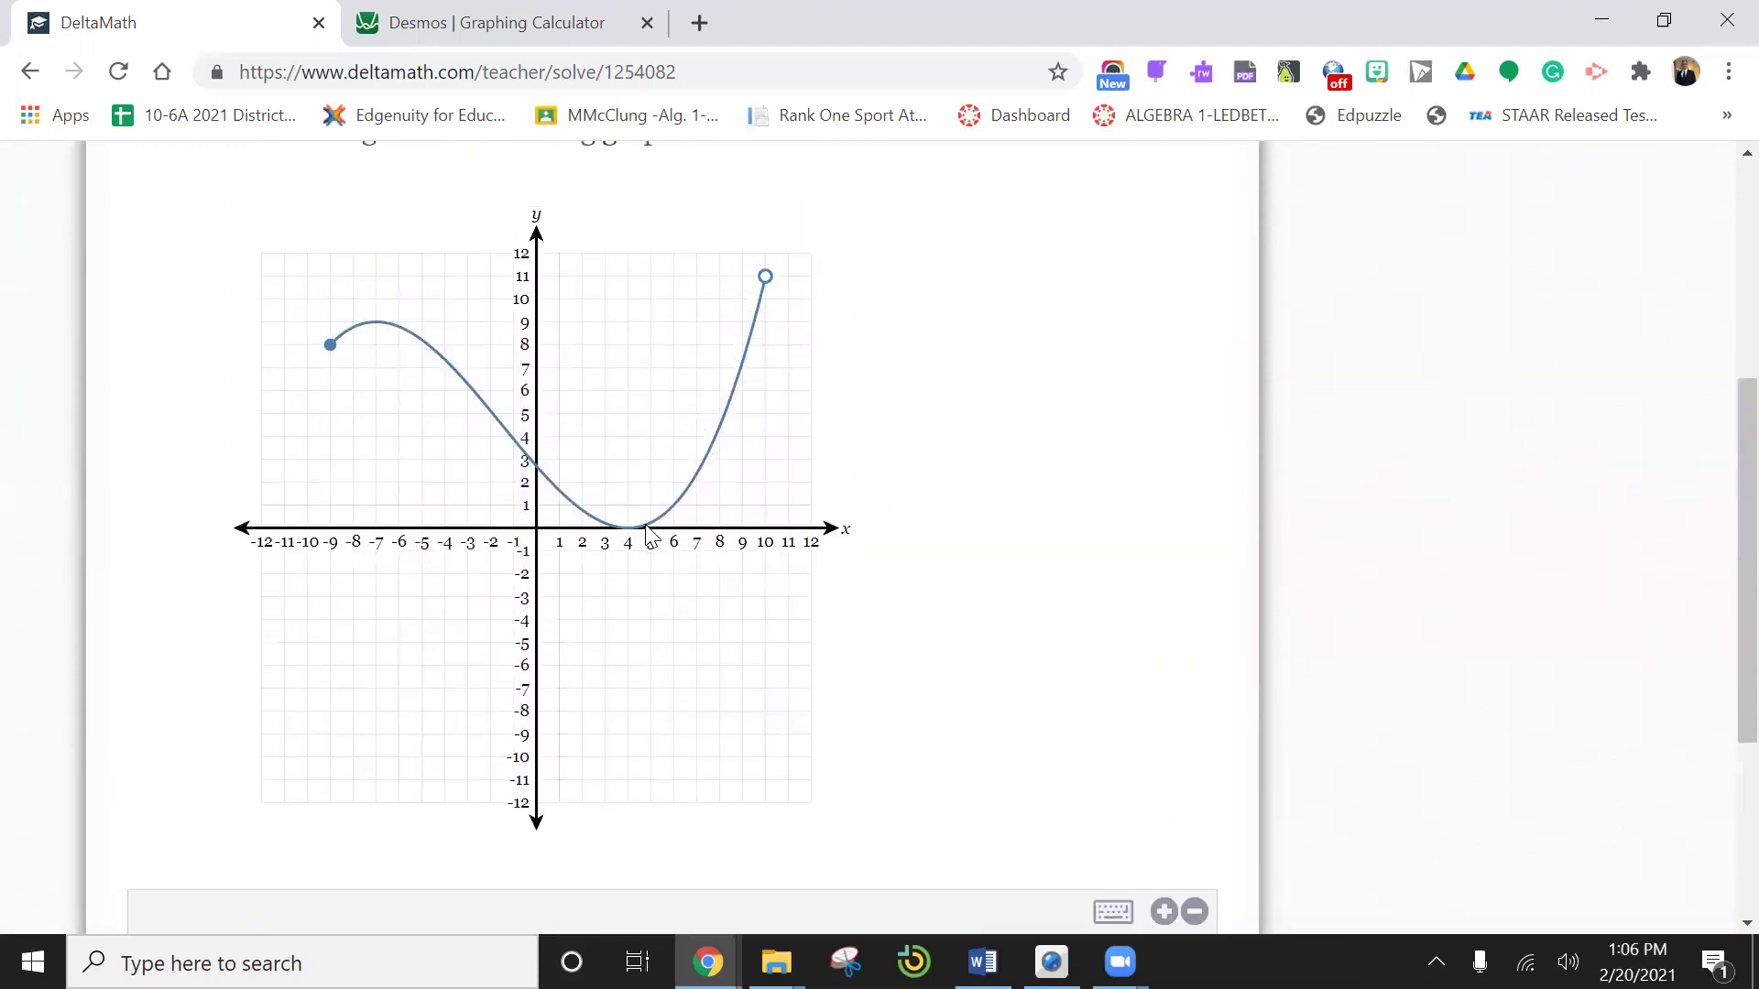
{"action": "scroll", "coordinate": [647, 536], "scroll_direction": "up", "scroll_amount": 1}
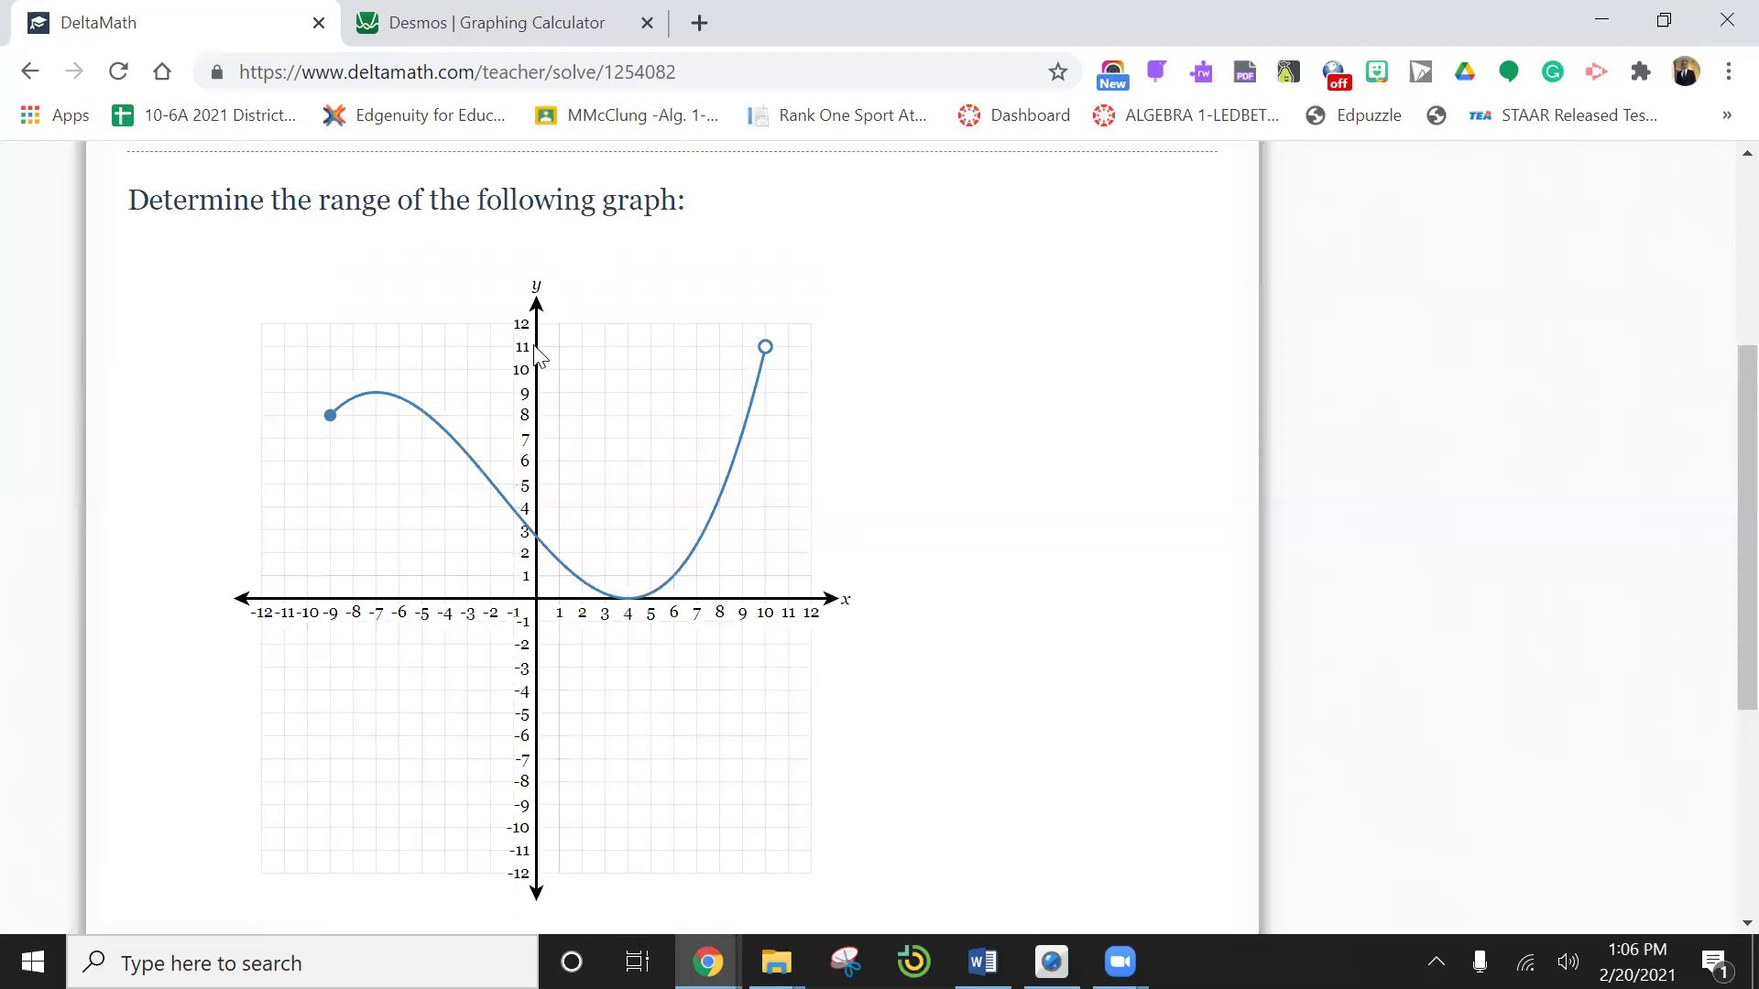
{"action": "scroll", "coordinate": [540, 343], "scroll_direction": "down", "scroll_amount": 3}
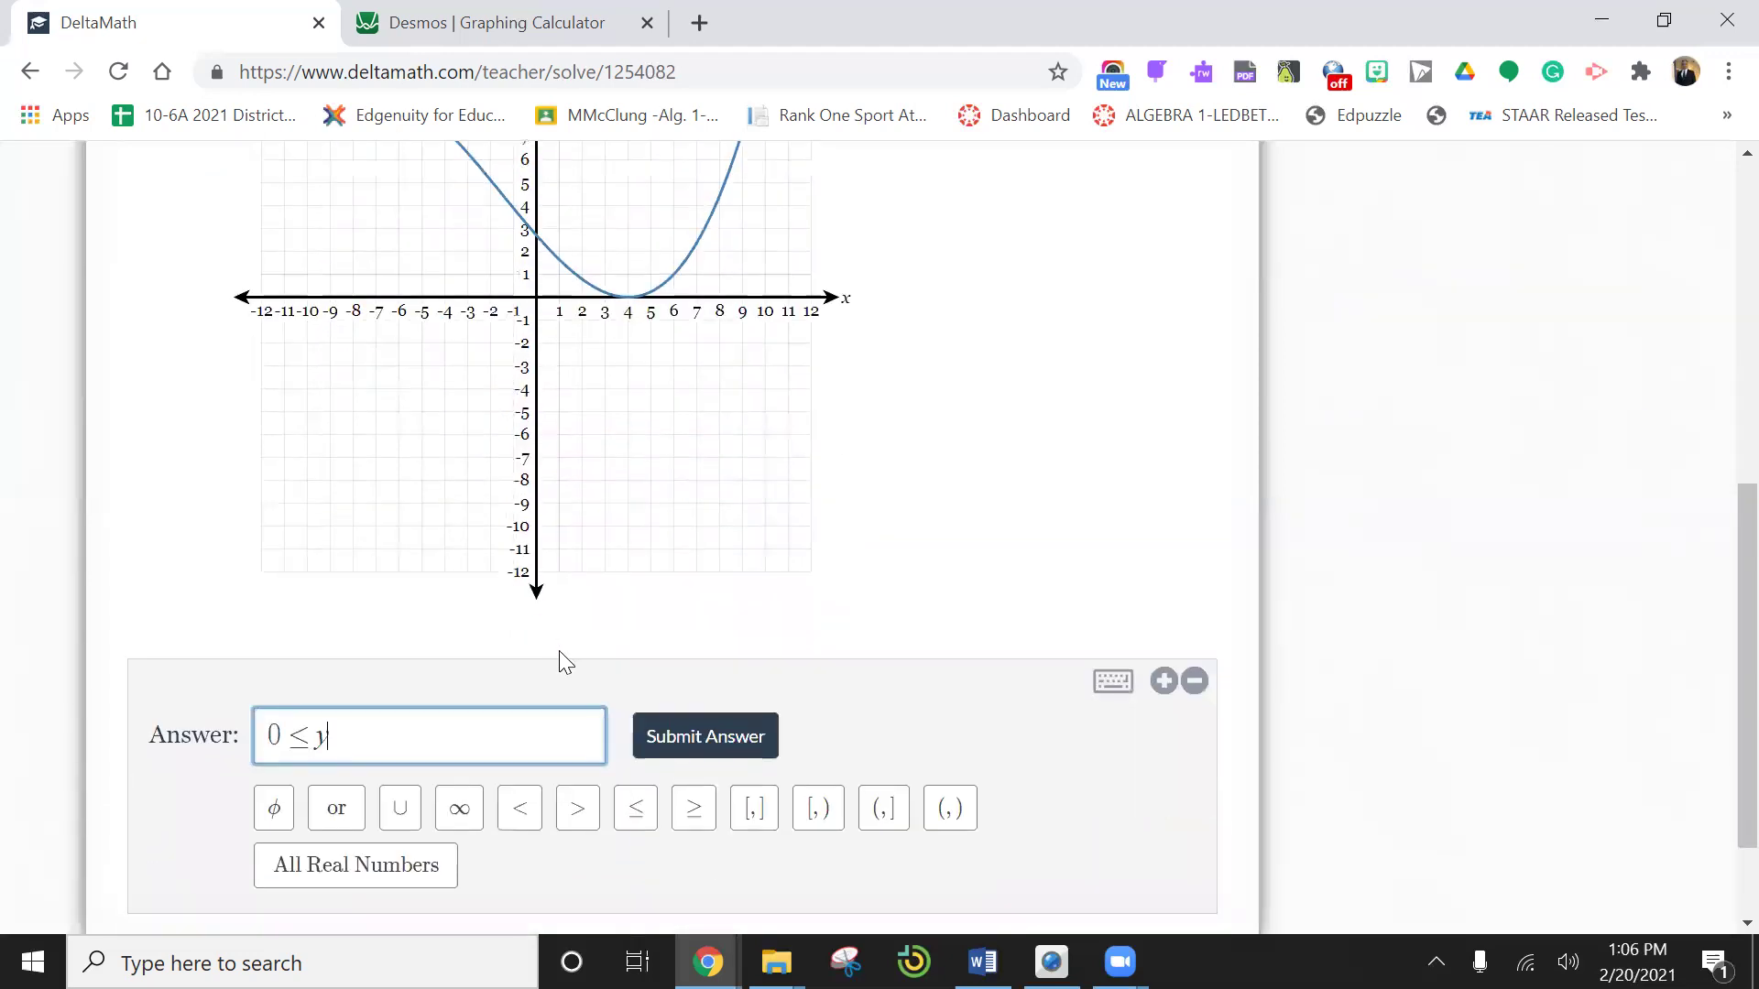
Step: Complete the answer as 0 ≤ y < 11 using the strict less-than sign
{"action": "left_click", "coordinate": [532, 811]}
{"action": "scroll", "coordinate": [561, 623], "scroll_direction": "up", "scroll_amount": 3}
{"action": "scroll", "coordinate": [562, 625], "scroll_direction": "down", "scroll_amount": 3}
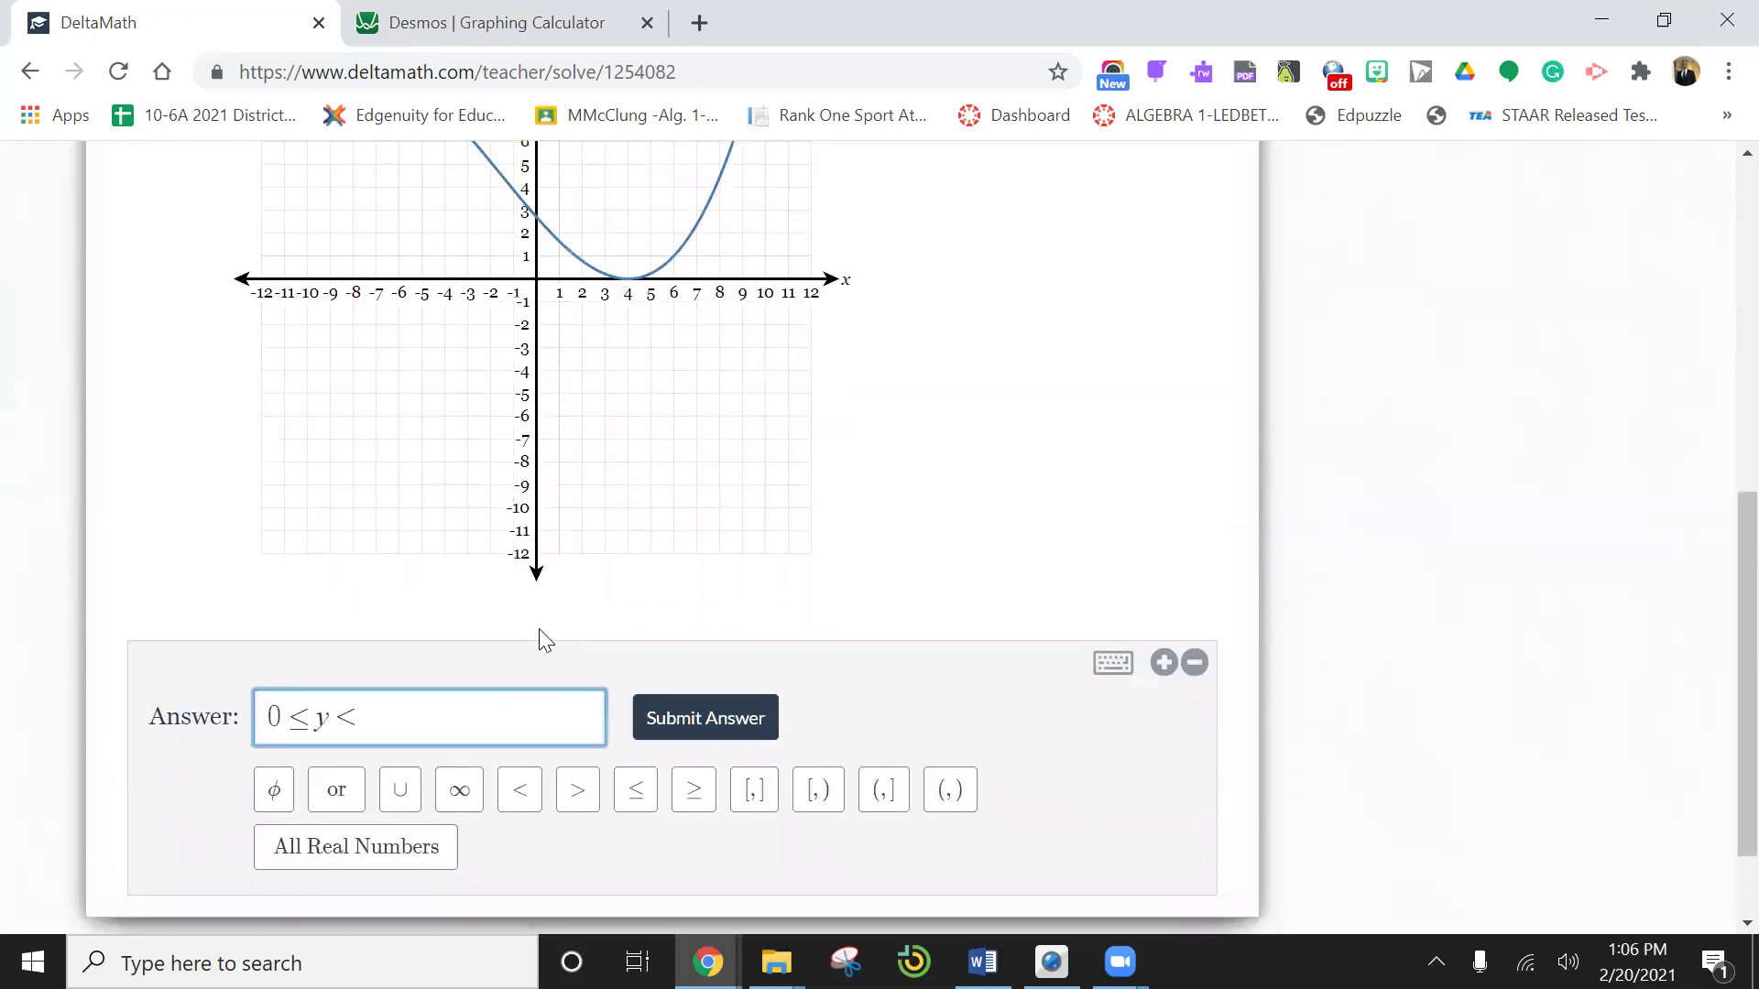
{"action": "type", "text": "11"}
{"action": "scroll", "coordinate": [530, 641], "scroll_direction": "up", "scroll_amount": 3}
{"action": "scroll", "coordinate": [534, 648], "scroll_direction": "up", "scroll_amount": 1}
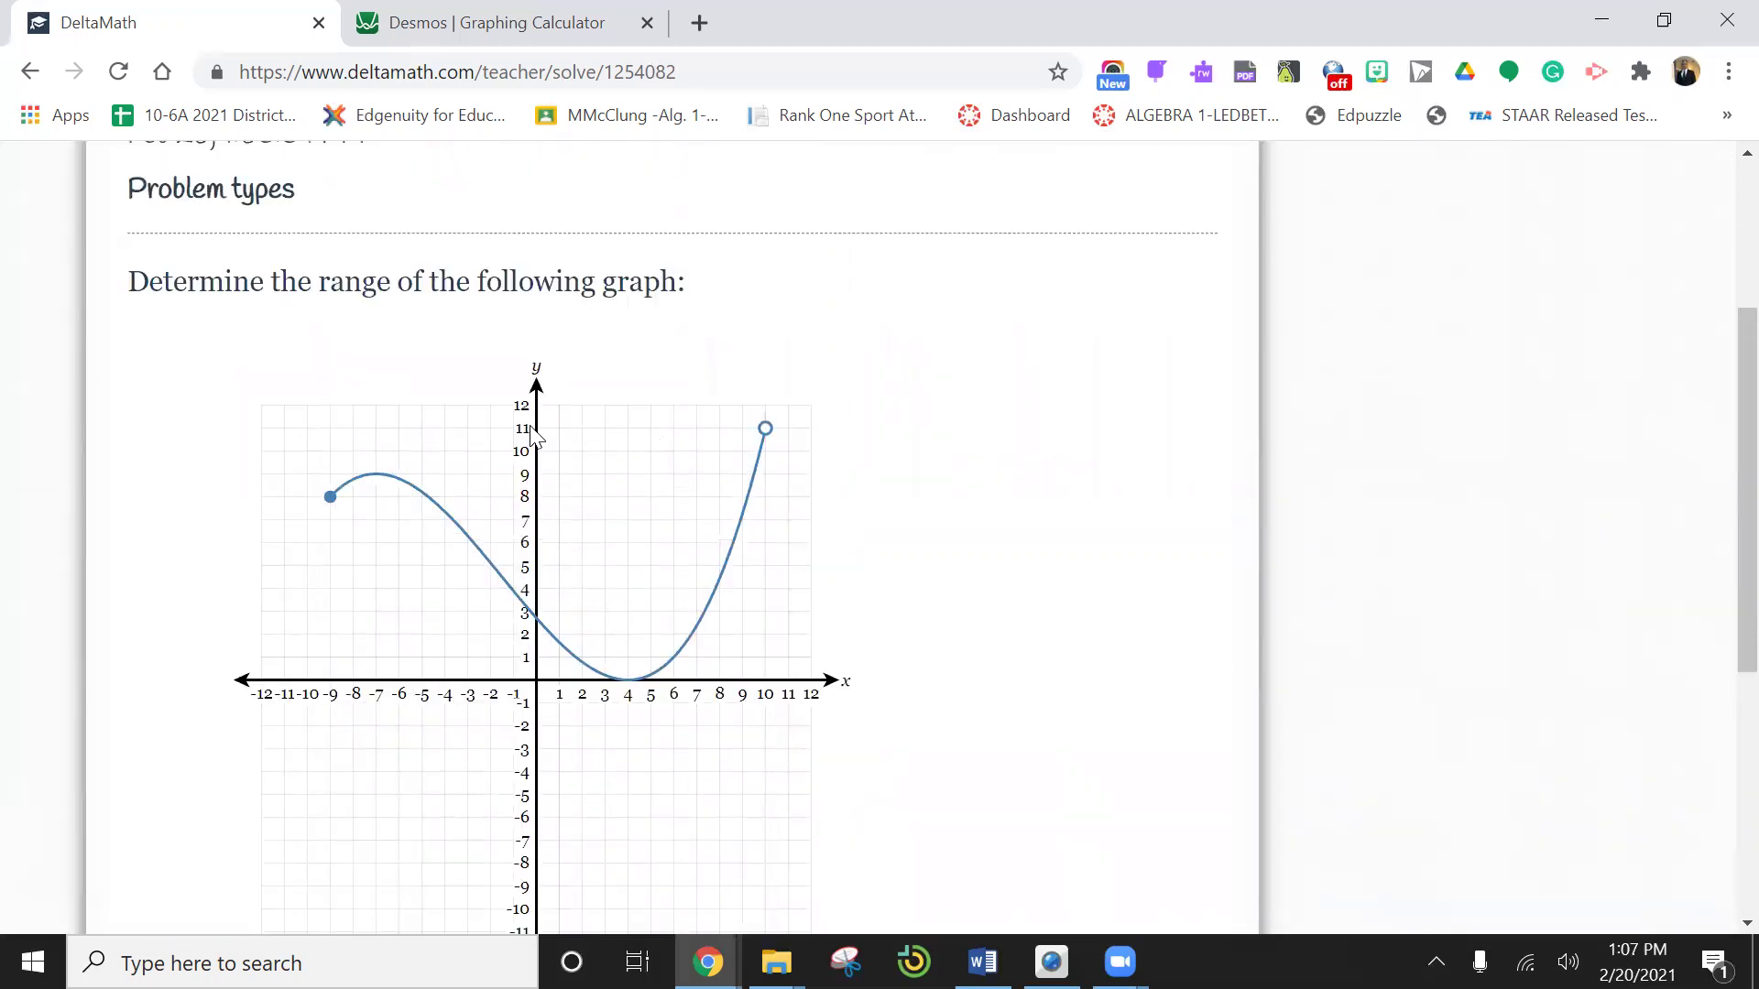
{"action": "scroll", "coordinate": [546, 529], "scroll_direction": "down", "scroll_amount": 4}
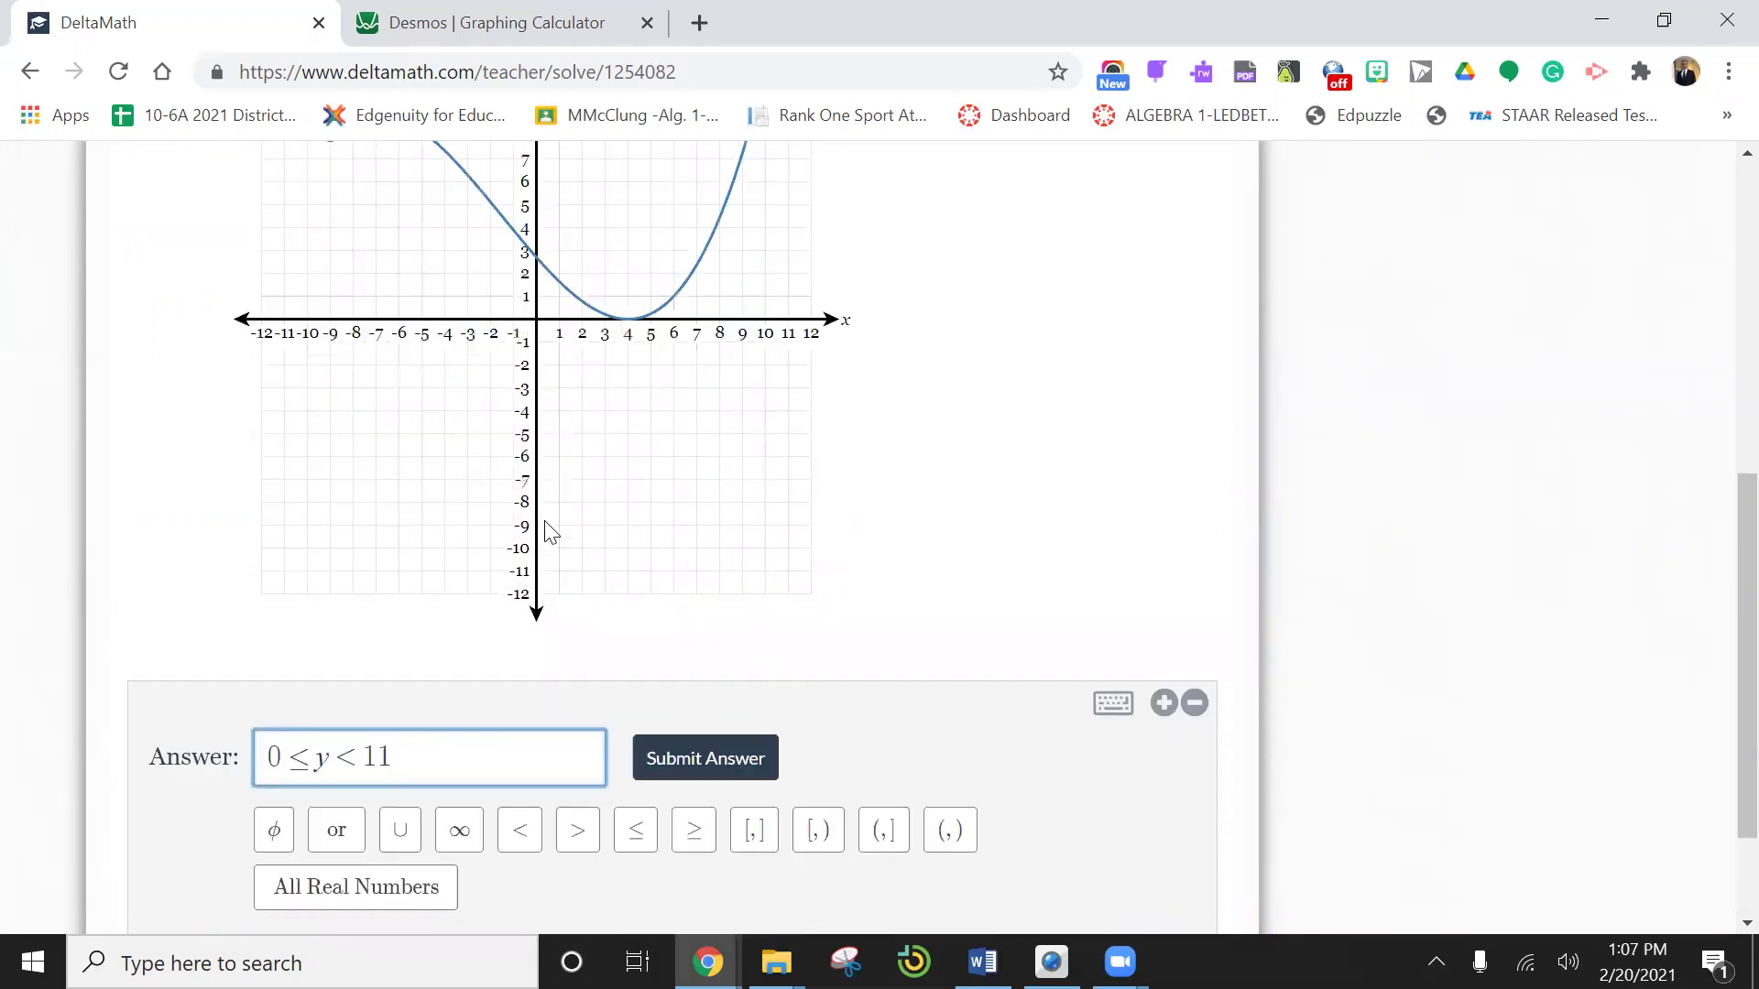
Step: Submit and confirm the range answer, then review the shaded solution
{"action": "left_click", "coordinate": [667, 754]}
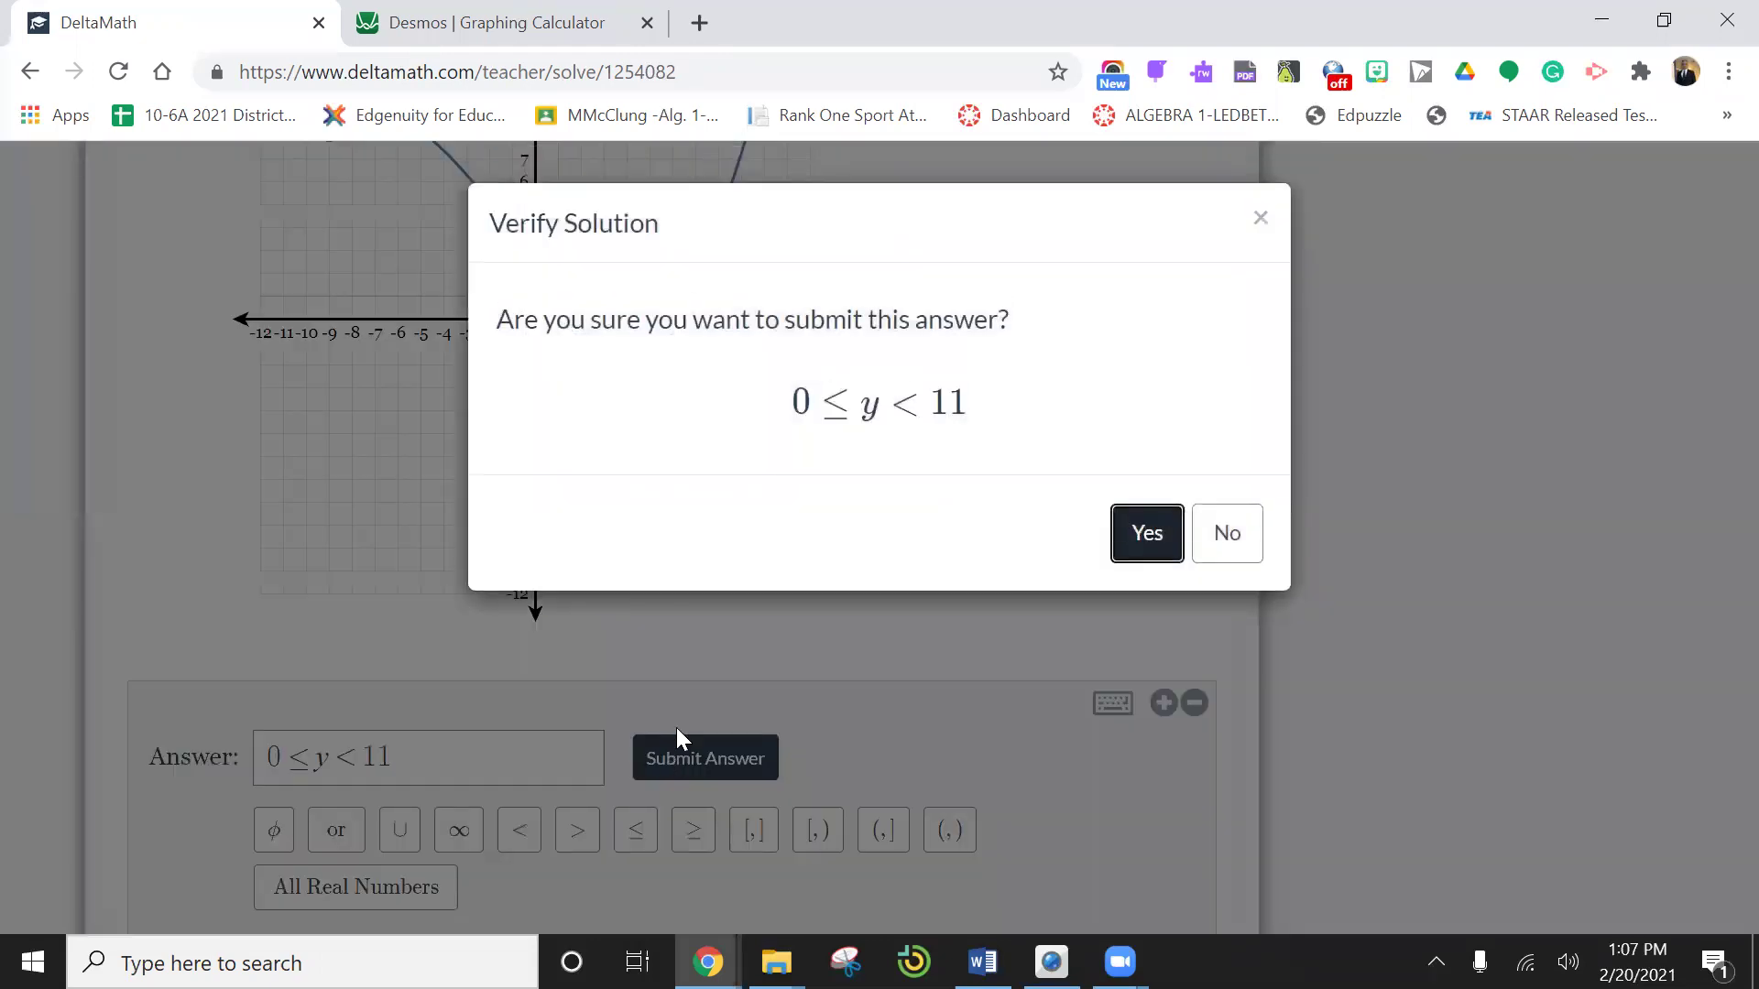
{"action": "left_click", "coordinate": [1134, 540]}
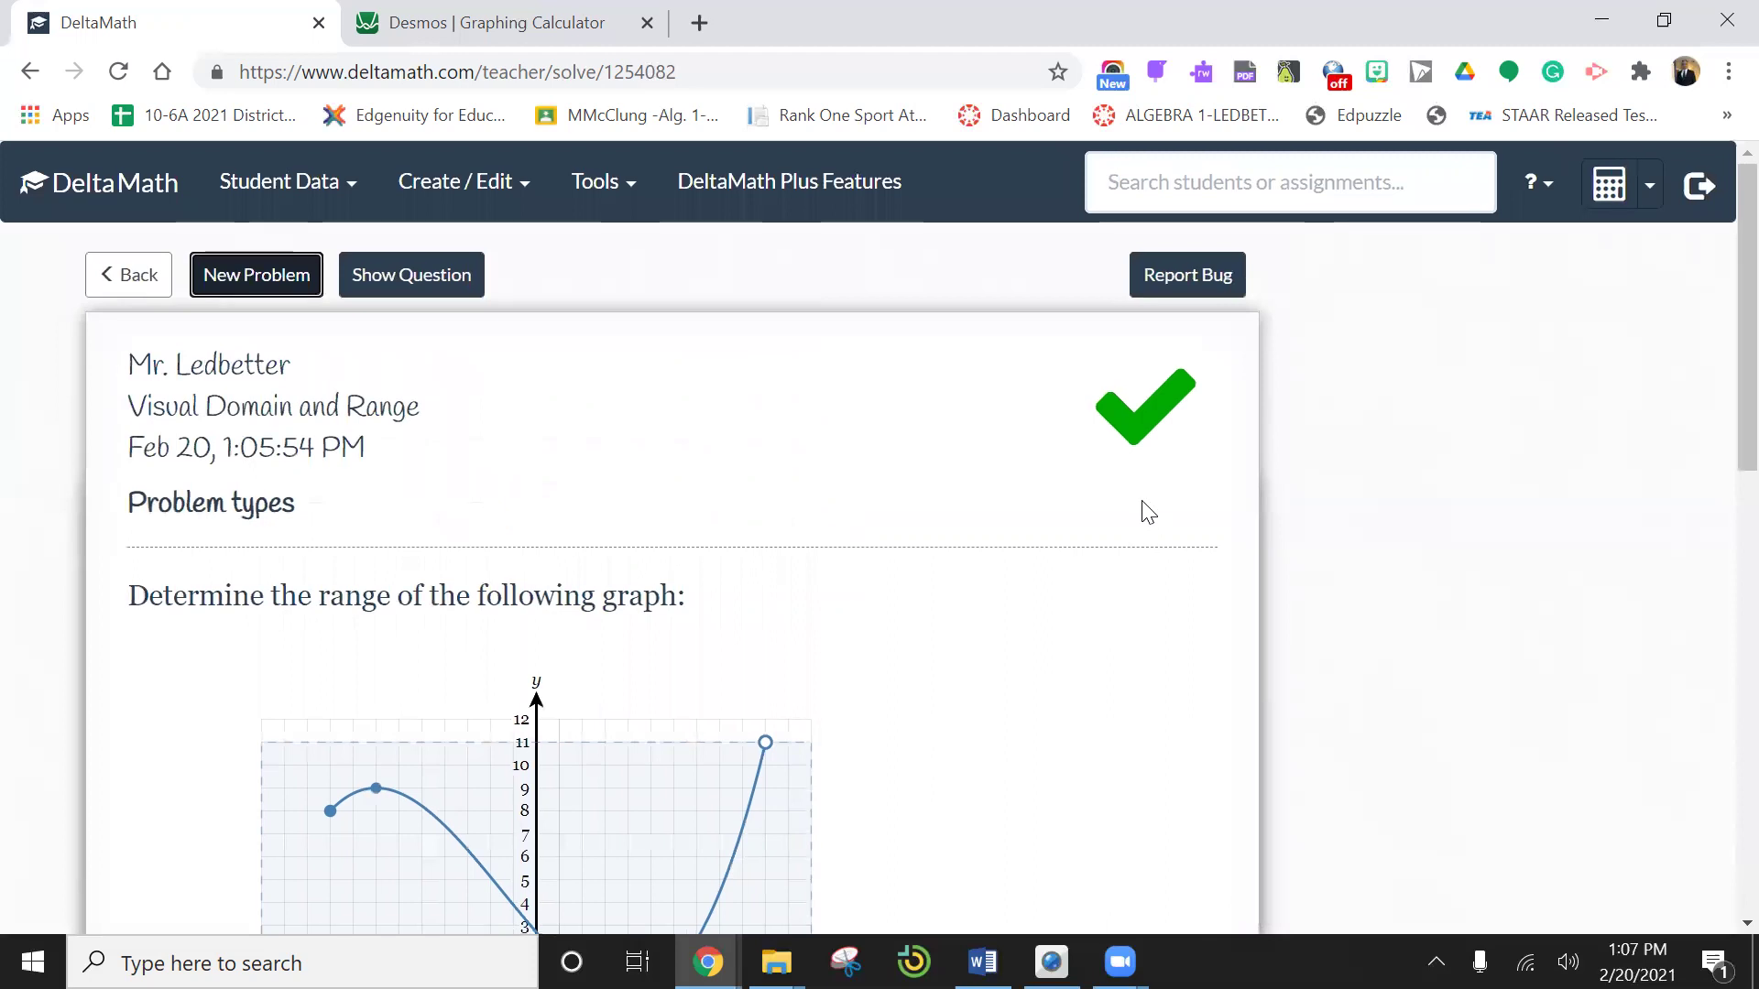
{"action": "scroll", "coordinate": [1145, 511], "scroll_direction": "down", "scroll_amount": 3}
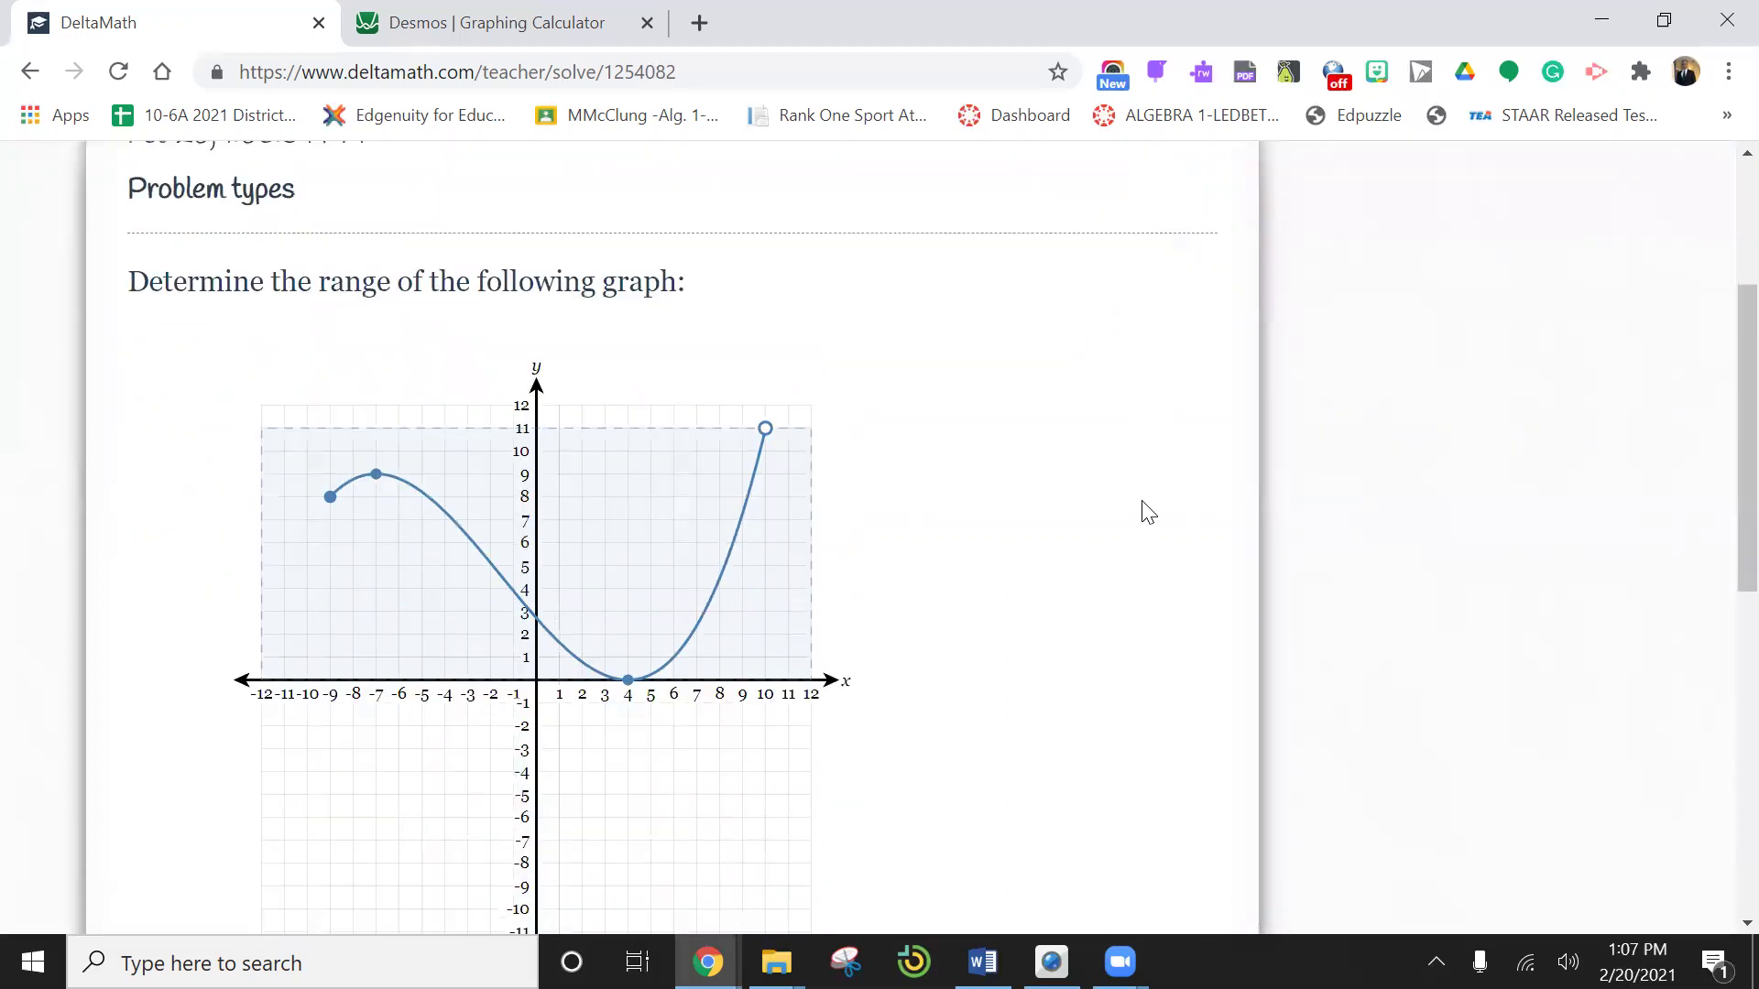
{"action": "scroll", "coordinate": [1145, 511], "scroll_direction": "up", "scroll_amount": 3}
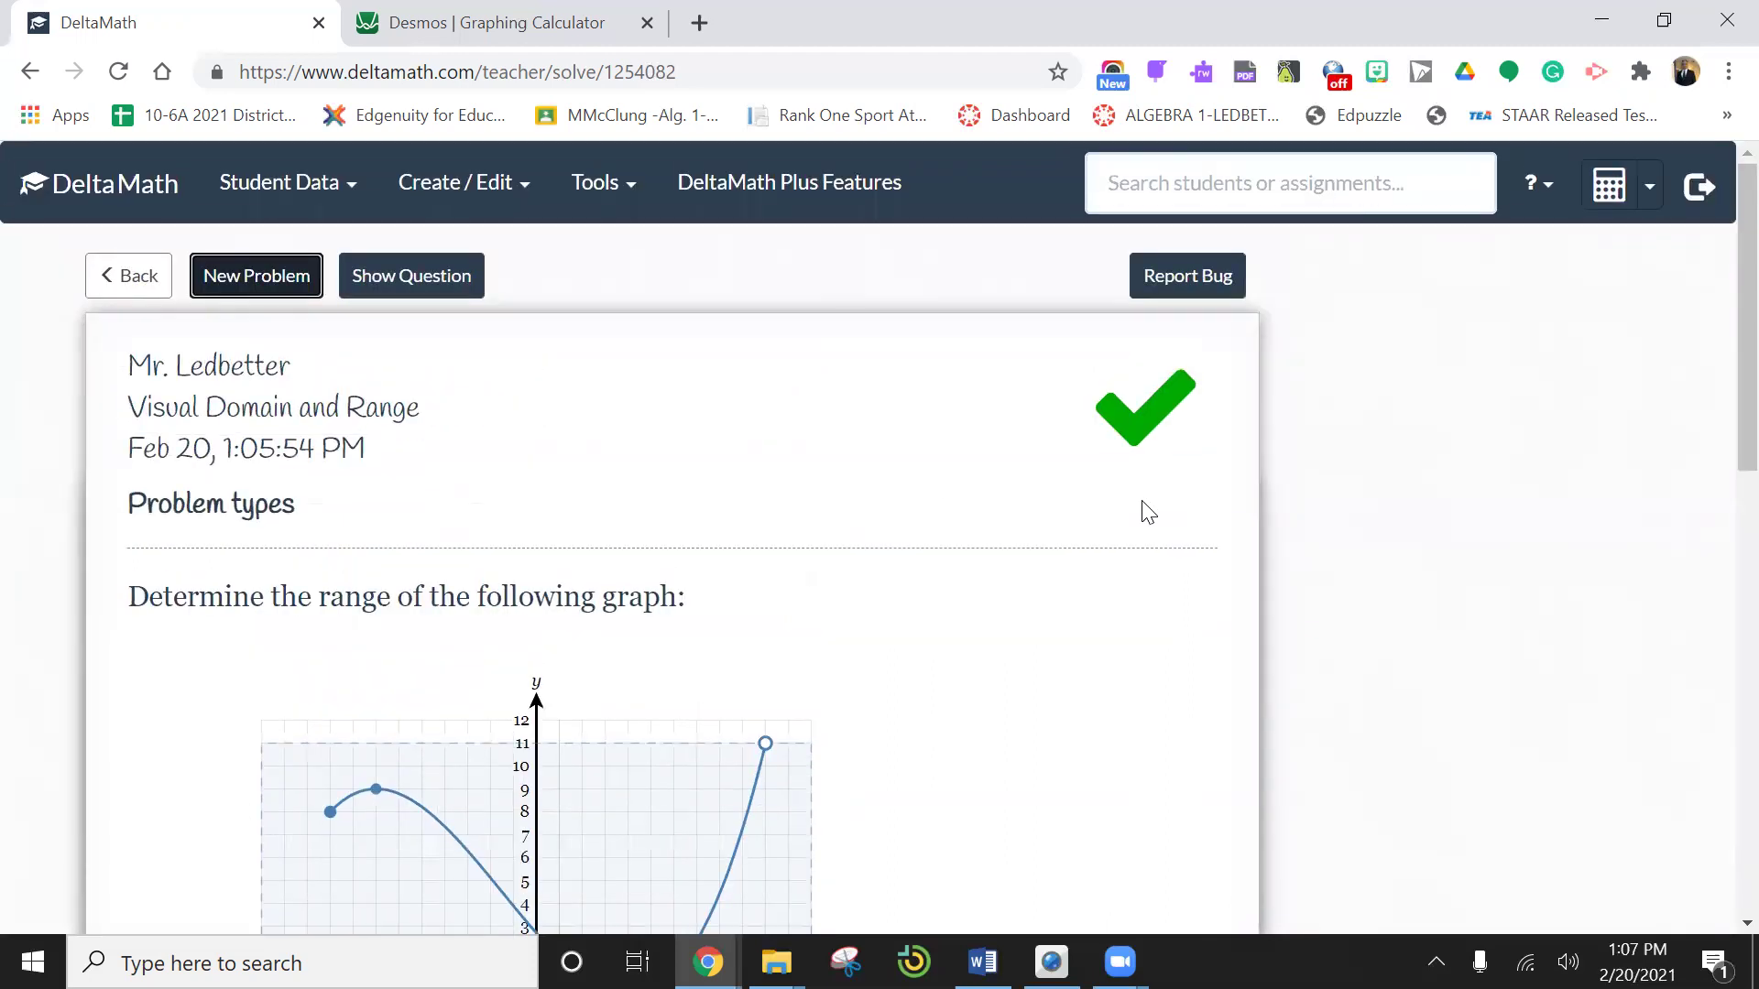
Step: Load a new domain problem, enter −10 < x ≤ 8, and submit with confirmation
{"action": "left_click", "coordinate": [294, 284]}
{"action": "scroll", "coordinate": [553, 456], "scroll_direction": "down", "scroll_amount": 4}
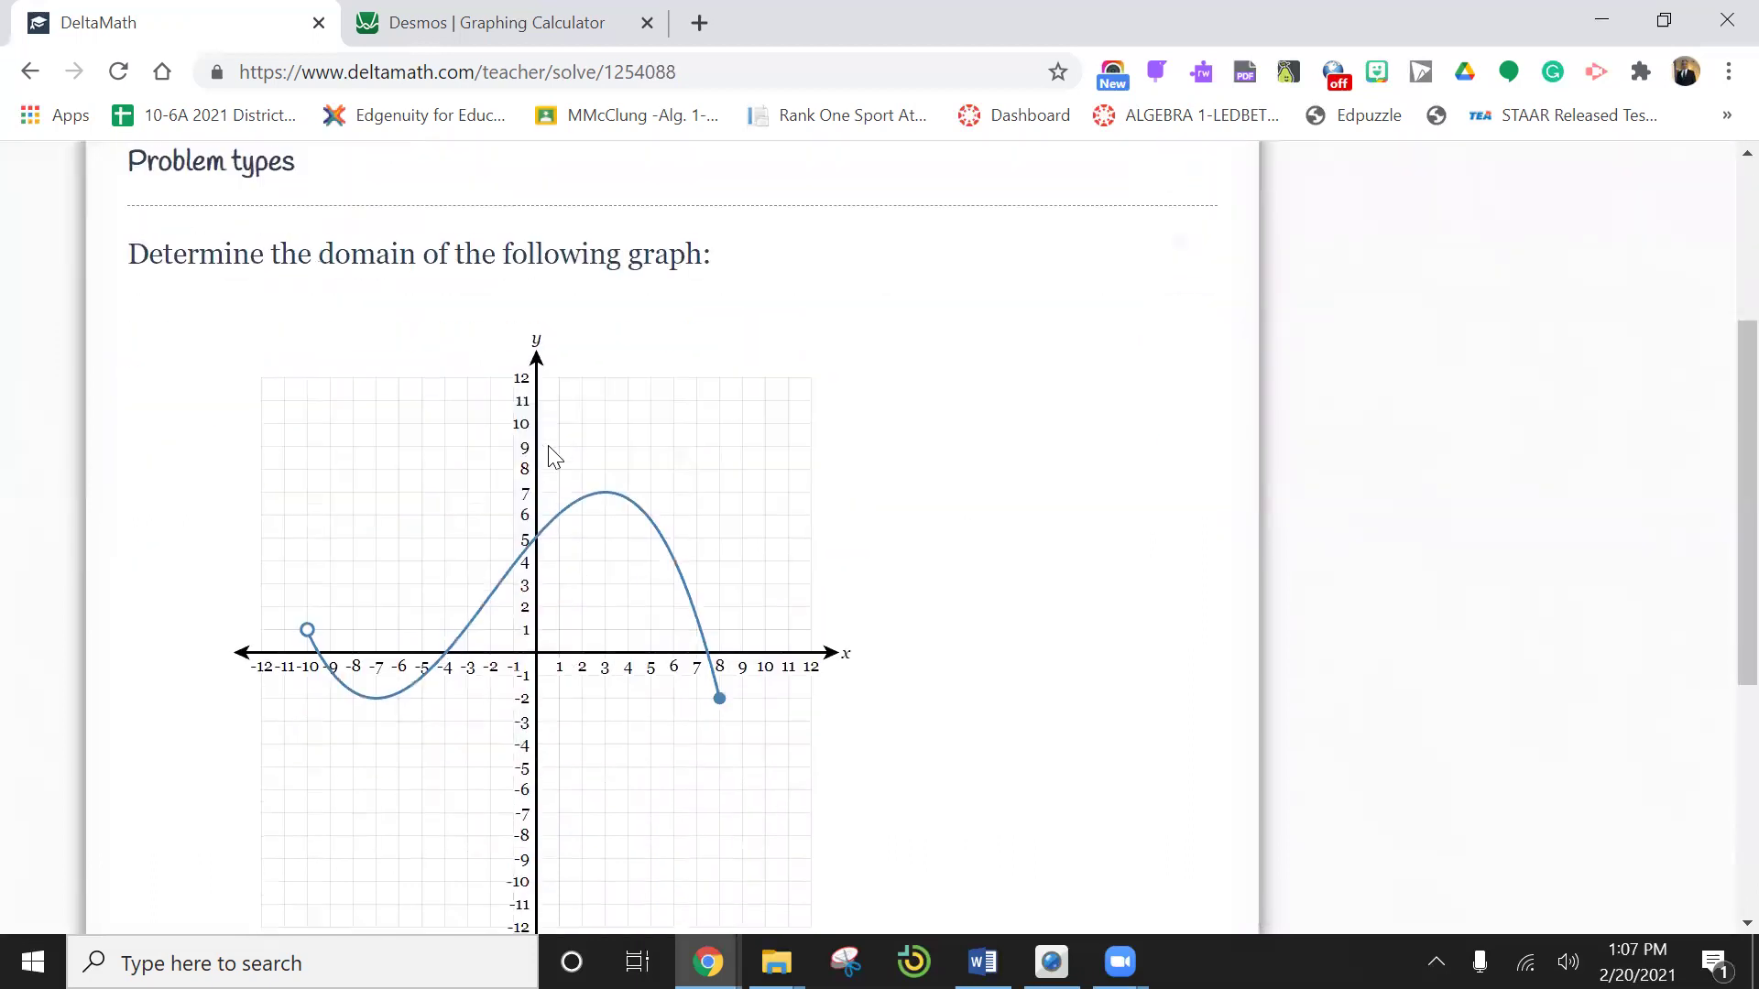
{"action": "scroll", "coordinate": [553, 456], "scroll_direction": "up", "scroll_amount": 1}
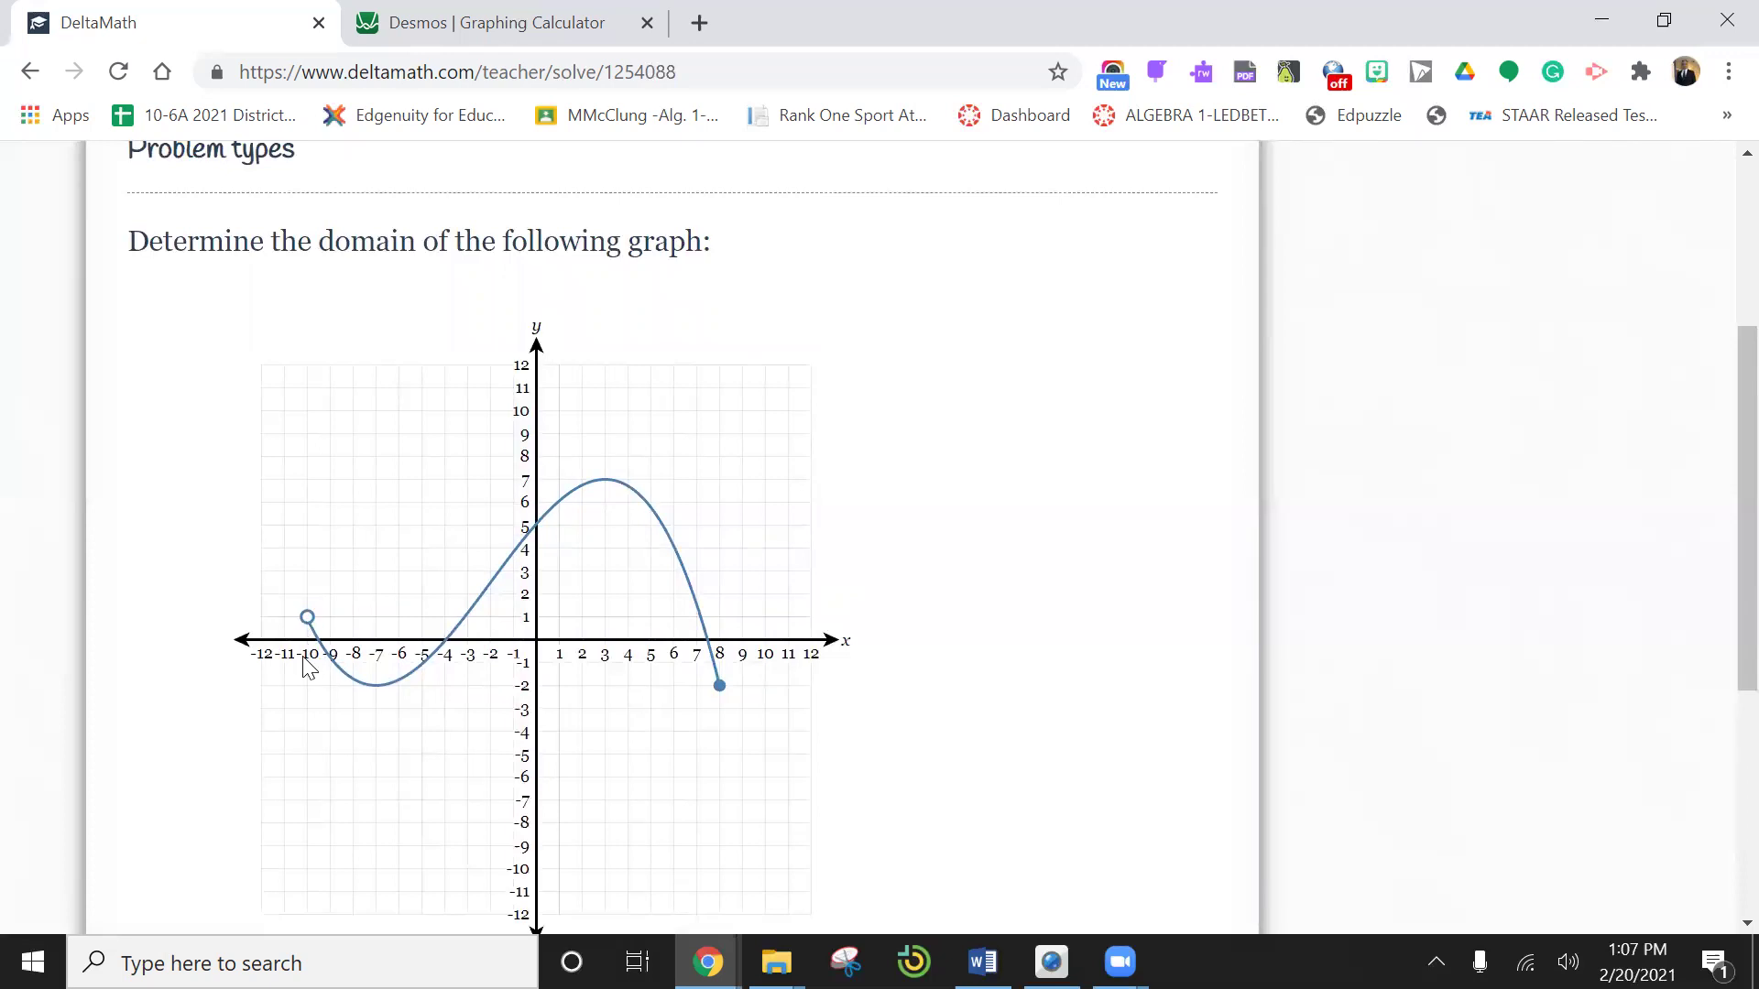
{"action": "scroll", "coordinate": [310, 667], "scroll_direction": "down", "scroll_amount": 3}
{"action": "left_click", "coordinate": [301, 799]}
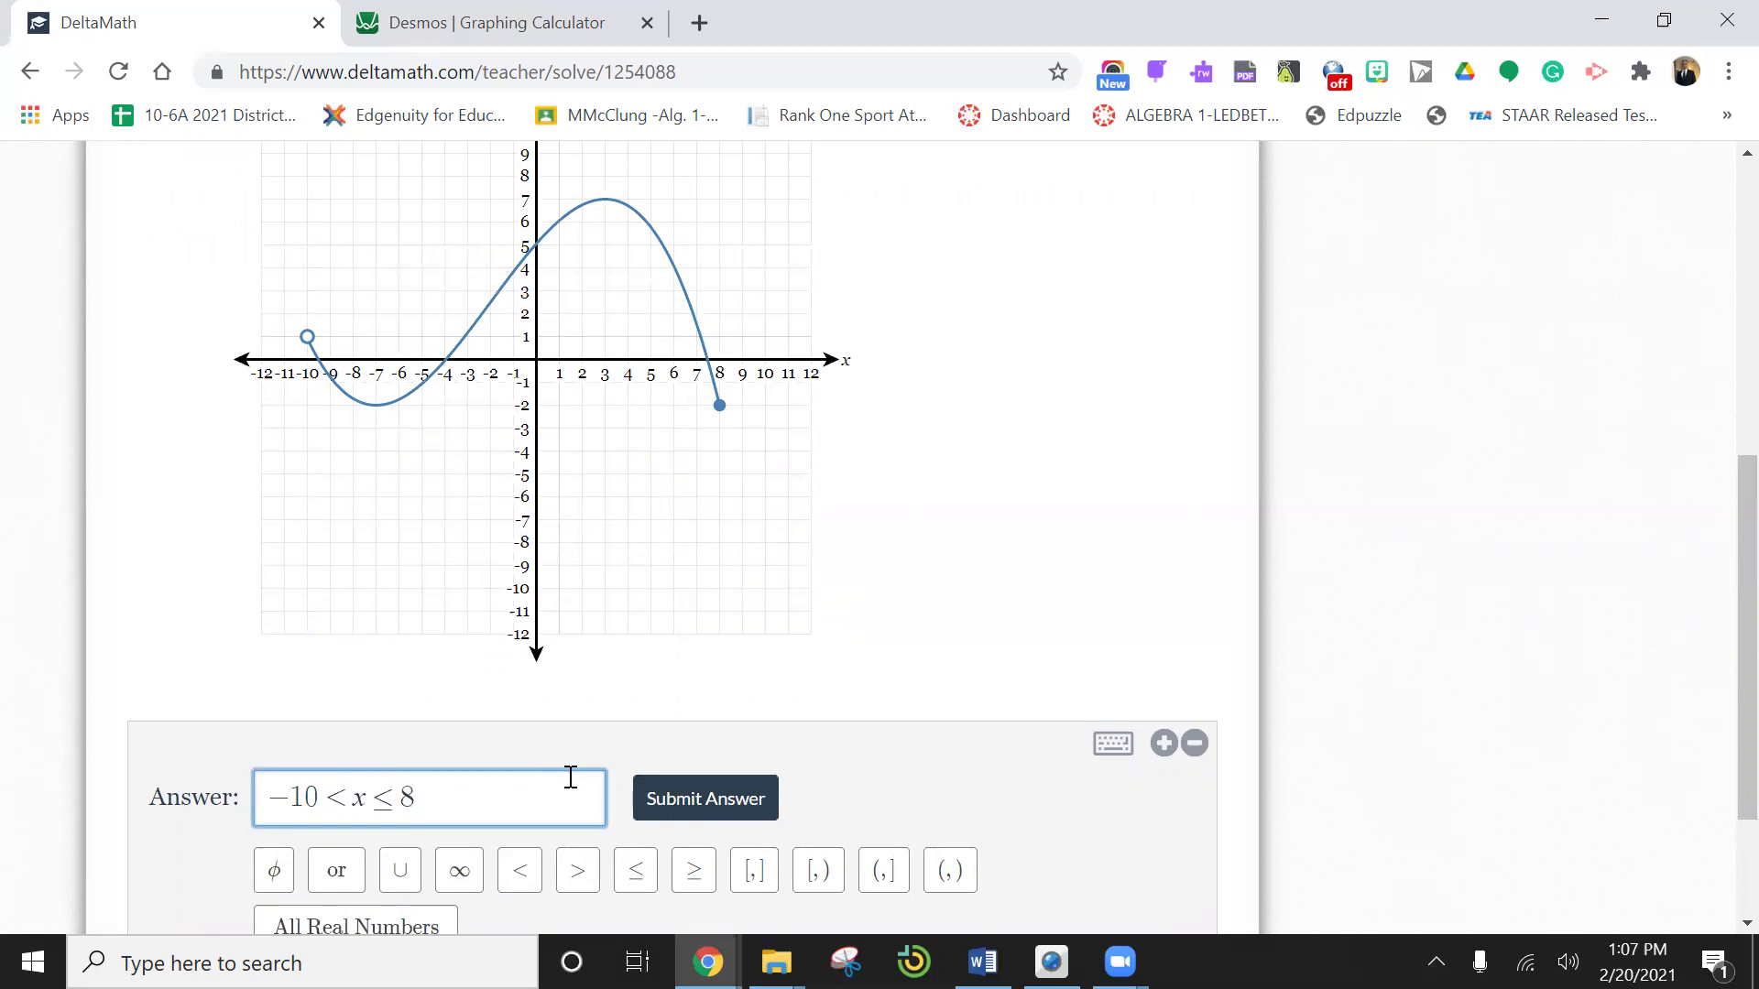
{"action": "left_click", "coordinate": [687, 797]}
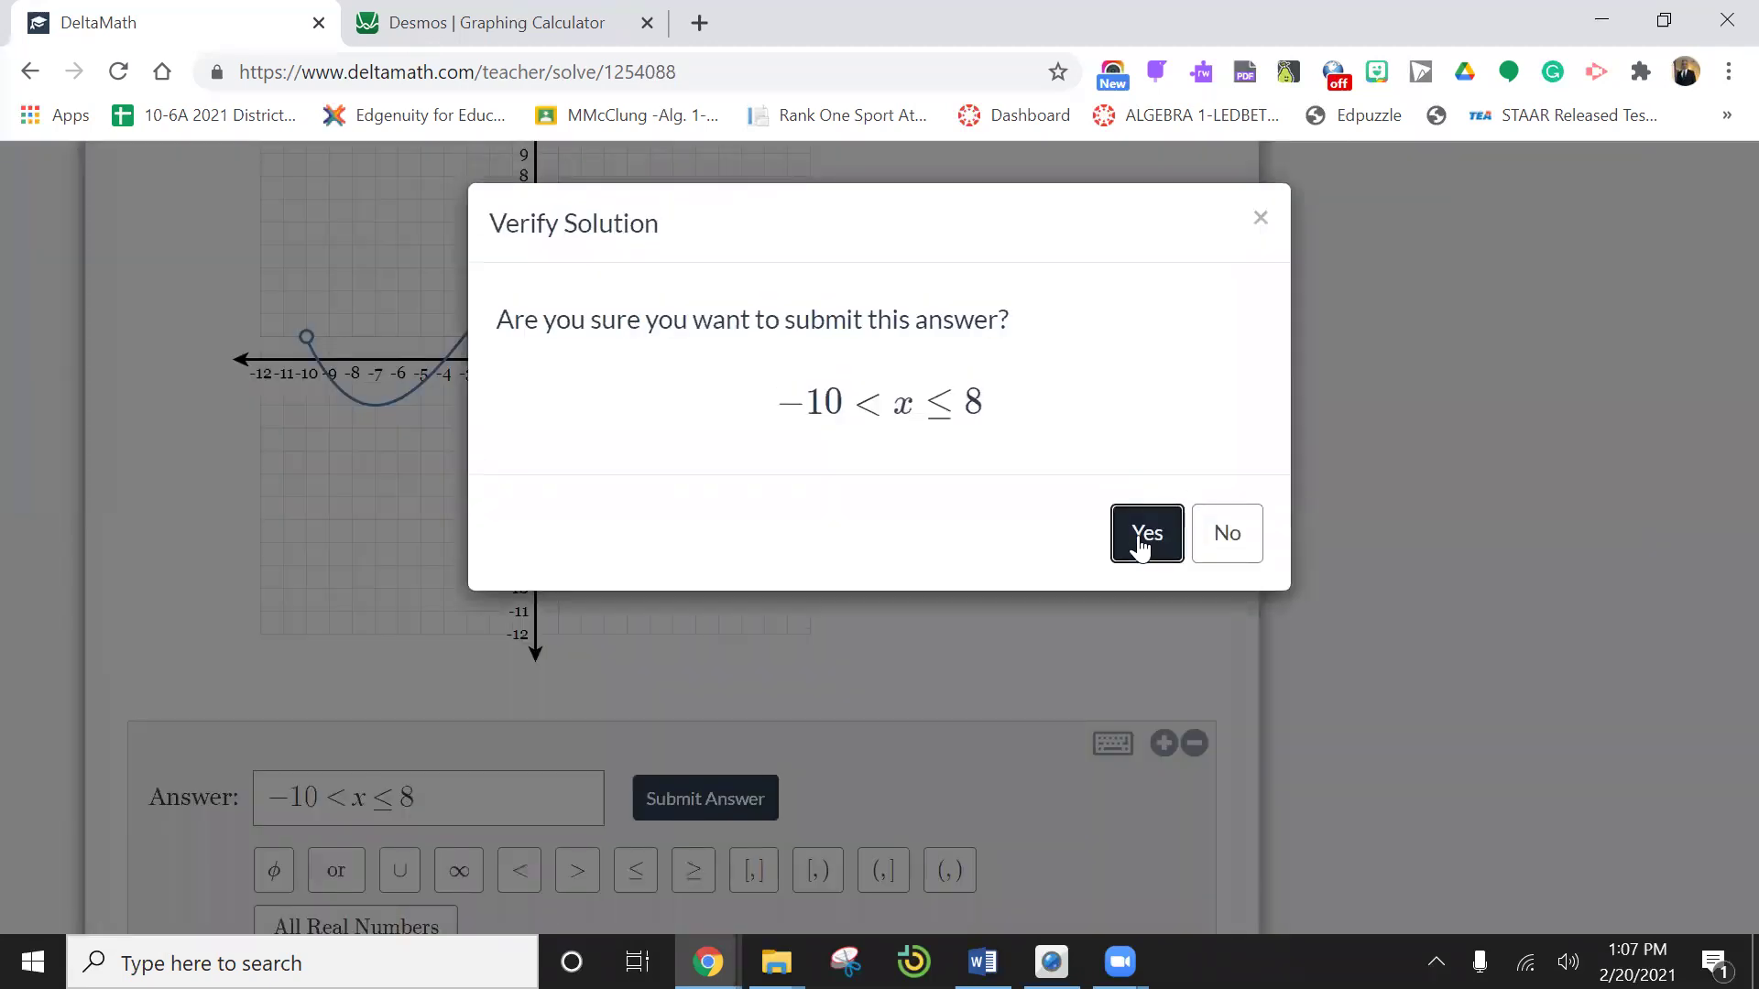
{"action": "left_click", "coordinate": [1141, 542]}
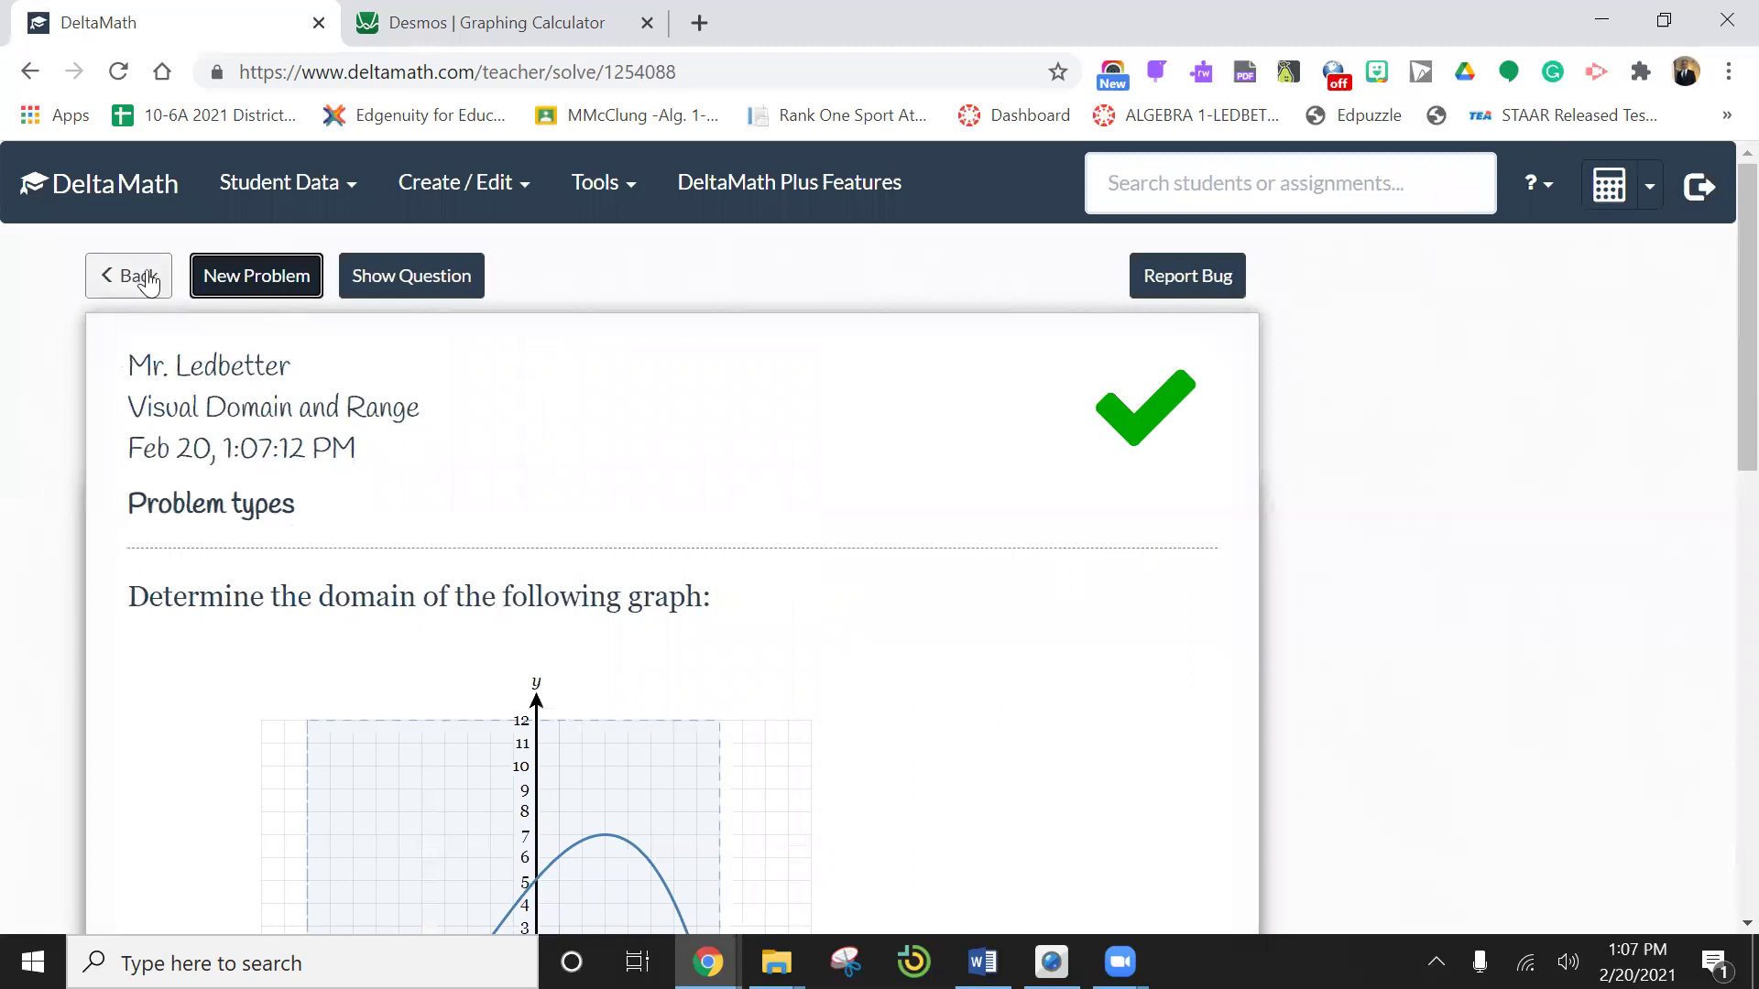
Step: Skip four generated problems until a domain graph from open x = −11 to closed x = 11 appears
{"action": "left_click", "coordinate": [226, 280]}
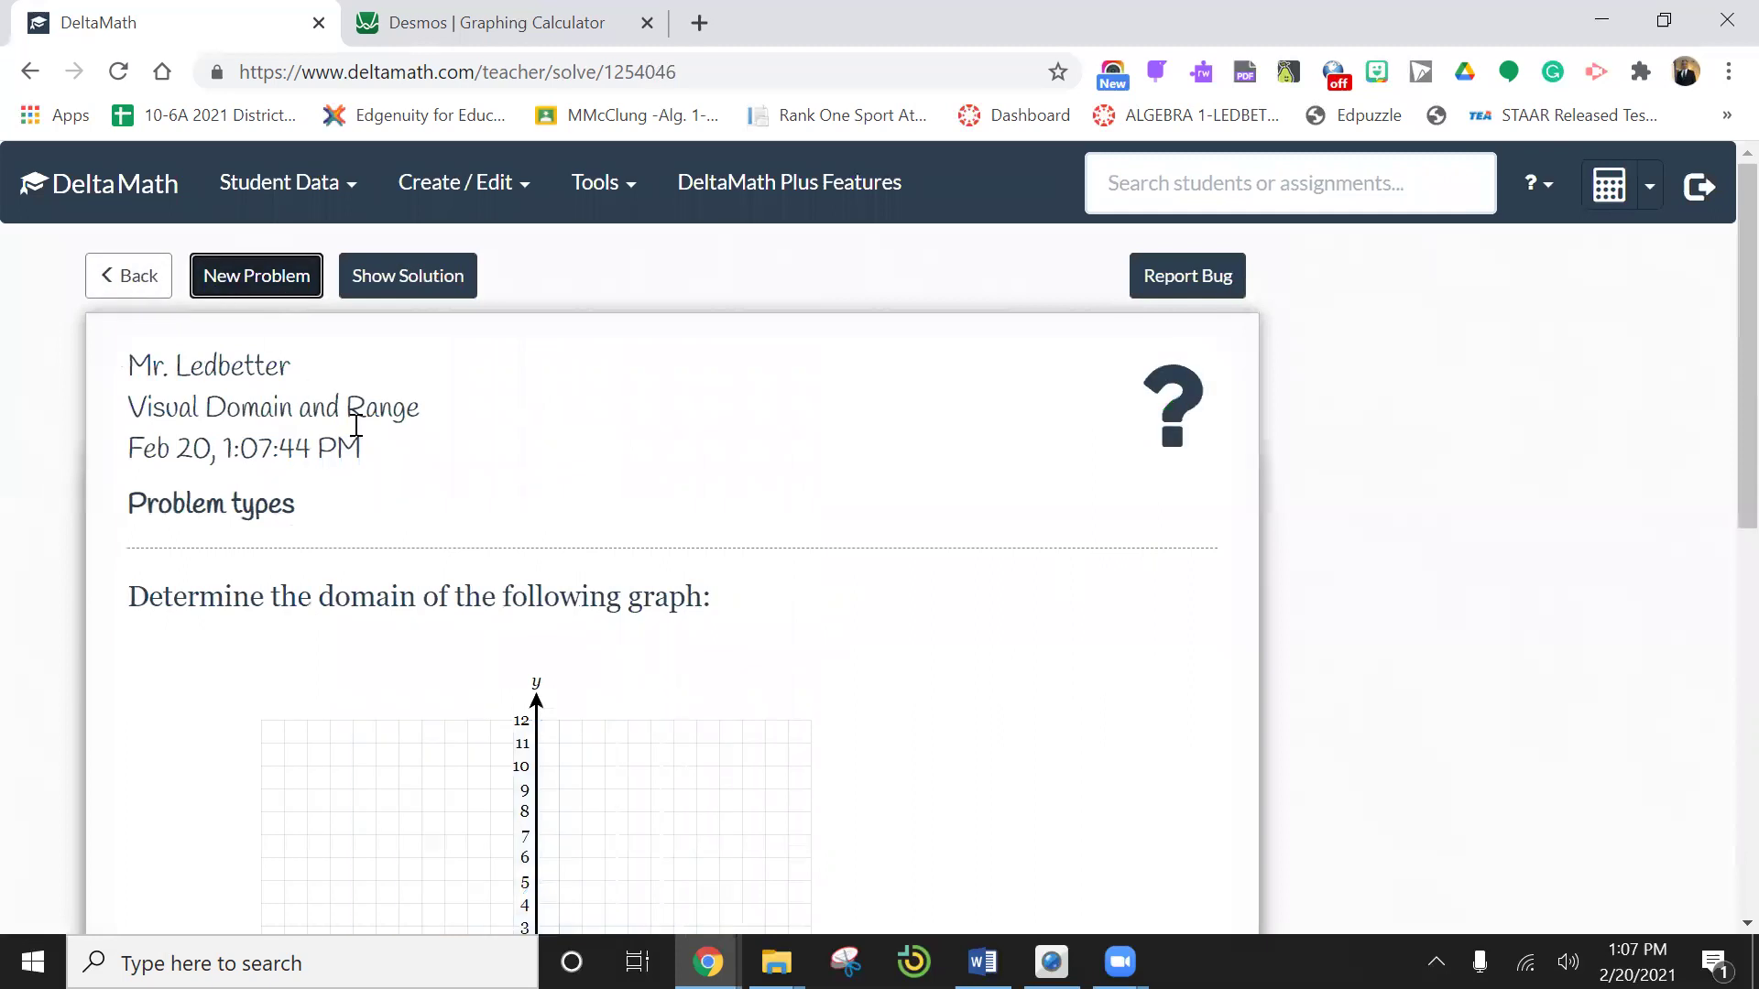
{"action": "left_click", "coordinate": [289, 290]}
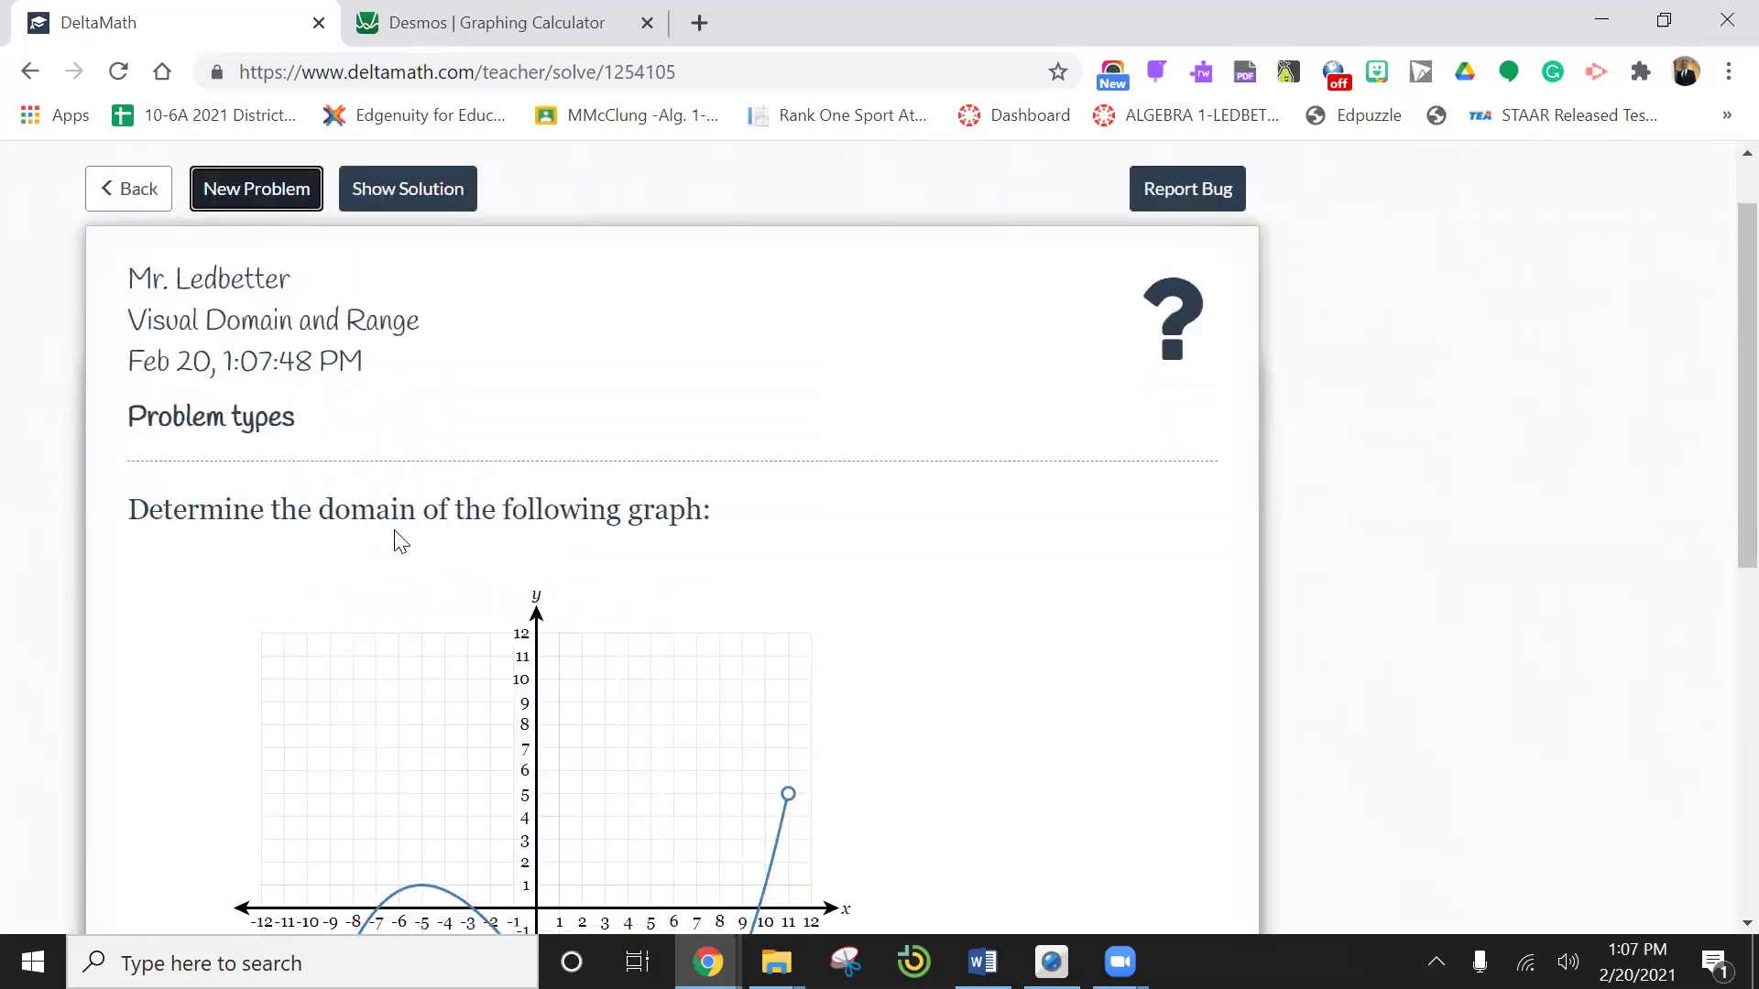
{"action": "scroll", "coordinate": [394, 522], "scroll_direction": "down", "scroll_amount": 4}
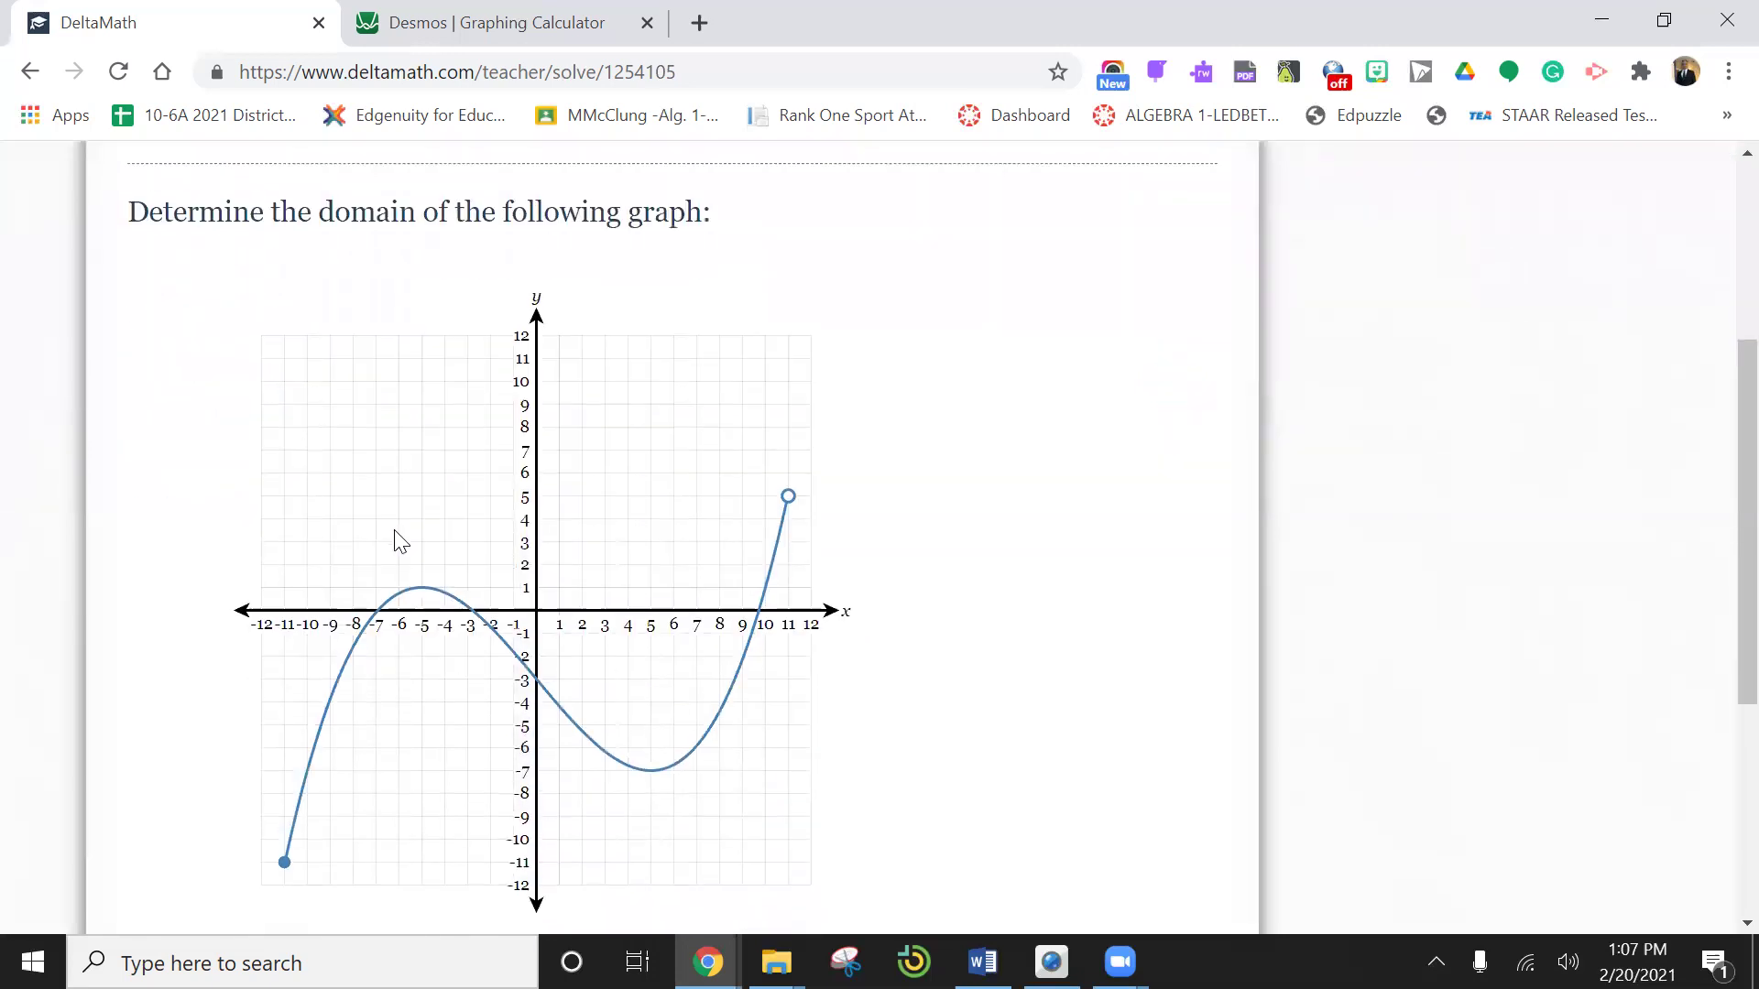
{"action": "scroll", "coordinate": [400, 541], "scroll_direction": "up", "scroll_amount": 3}
{"action": "scroll", "coordinate": [401, 541], "scroll_direction": "down", "scroll_amount": 1}
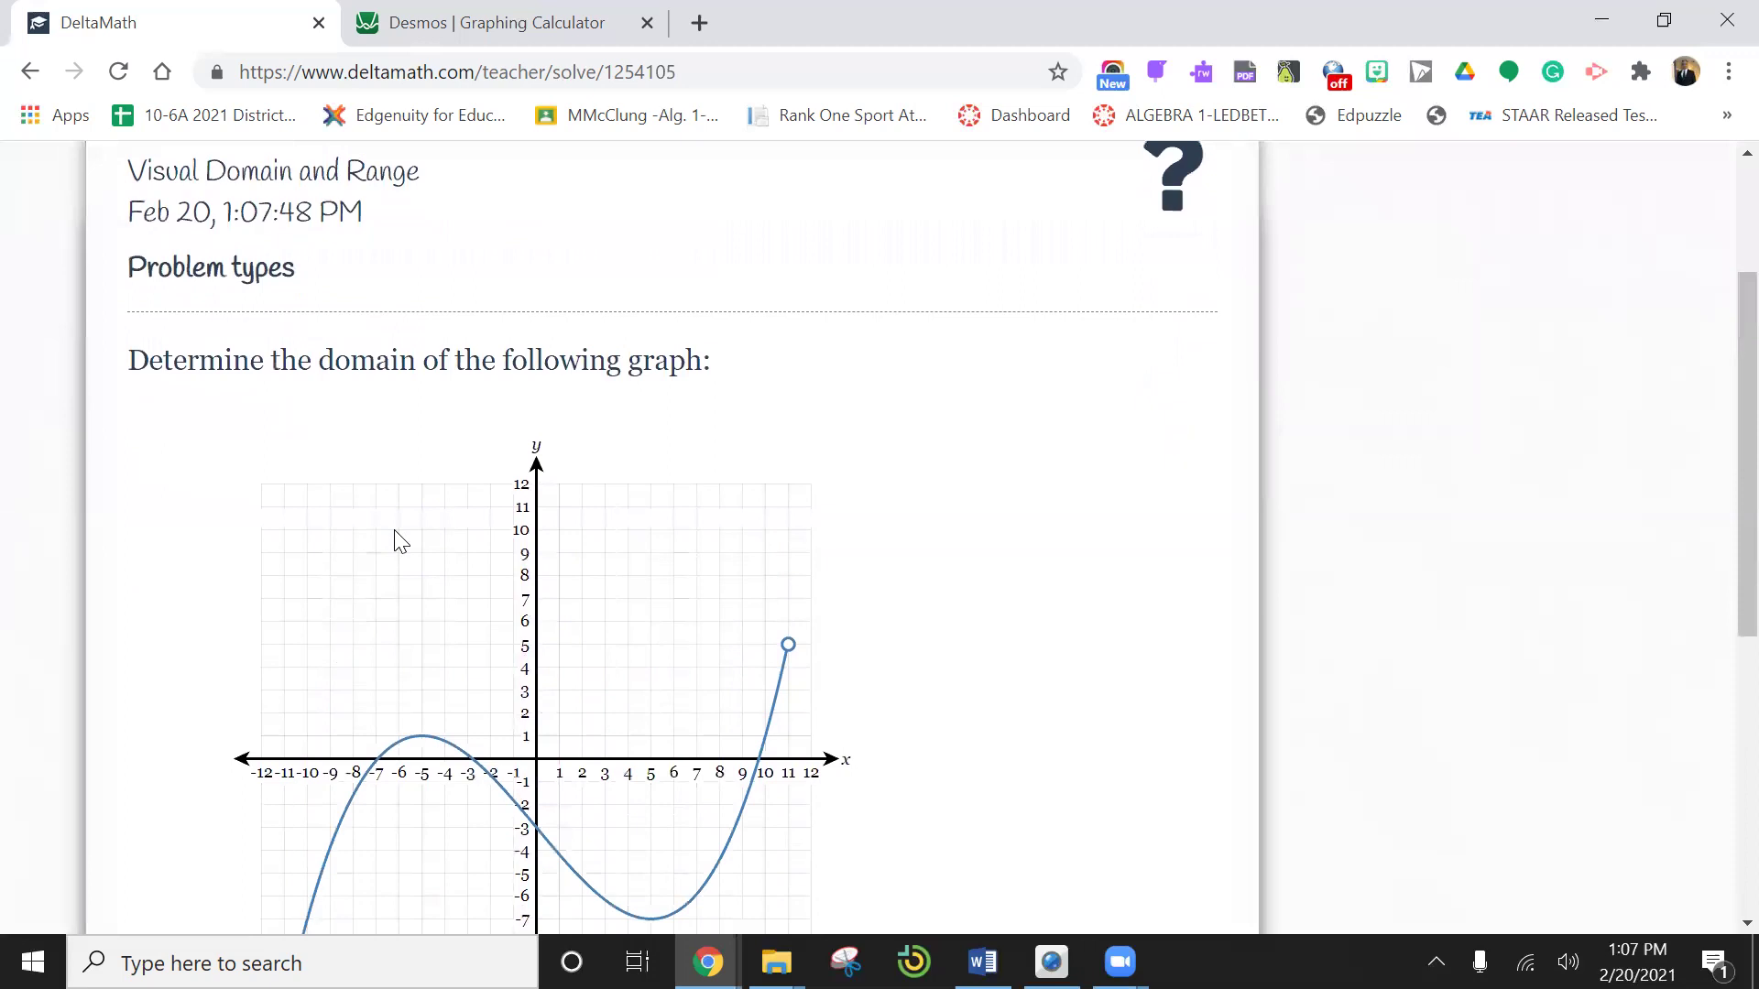
{"action": "scroll", "coordinate": [313, 355], "scroll_direction": "up", "scroll_amount": 3}
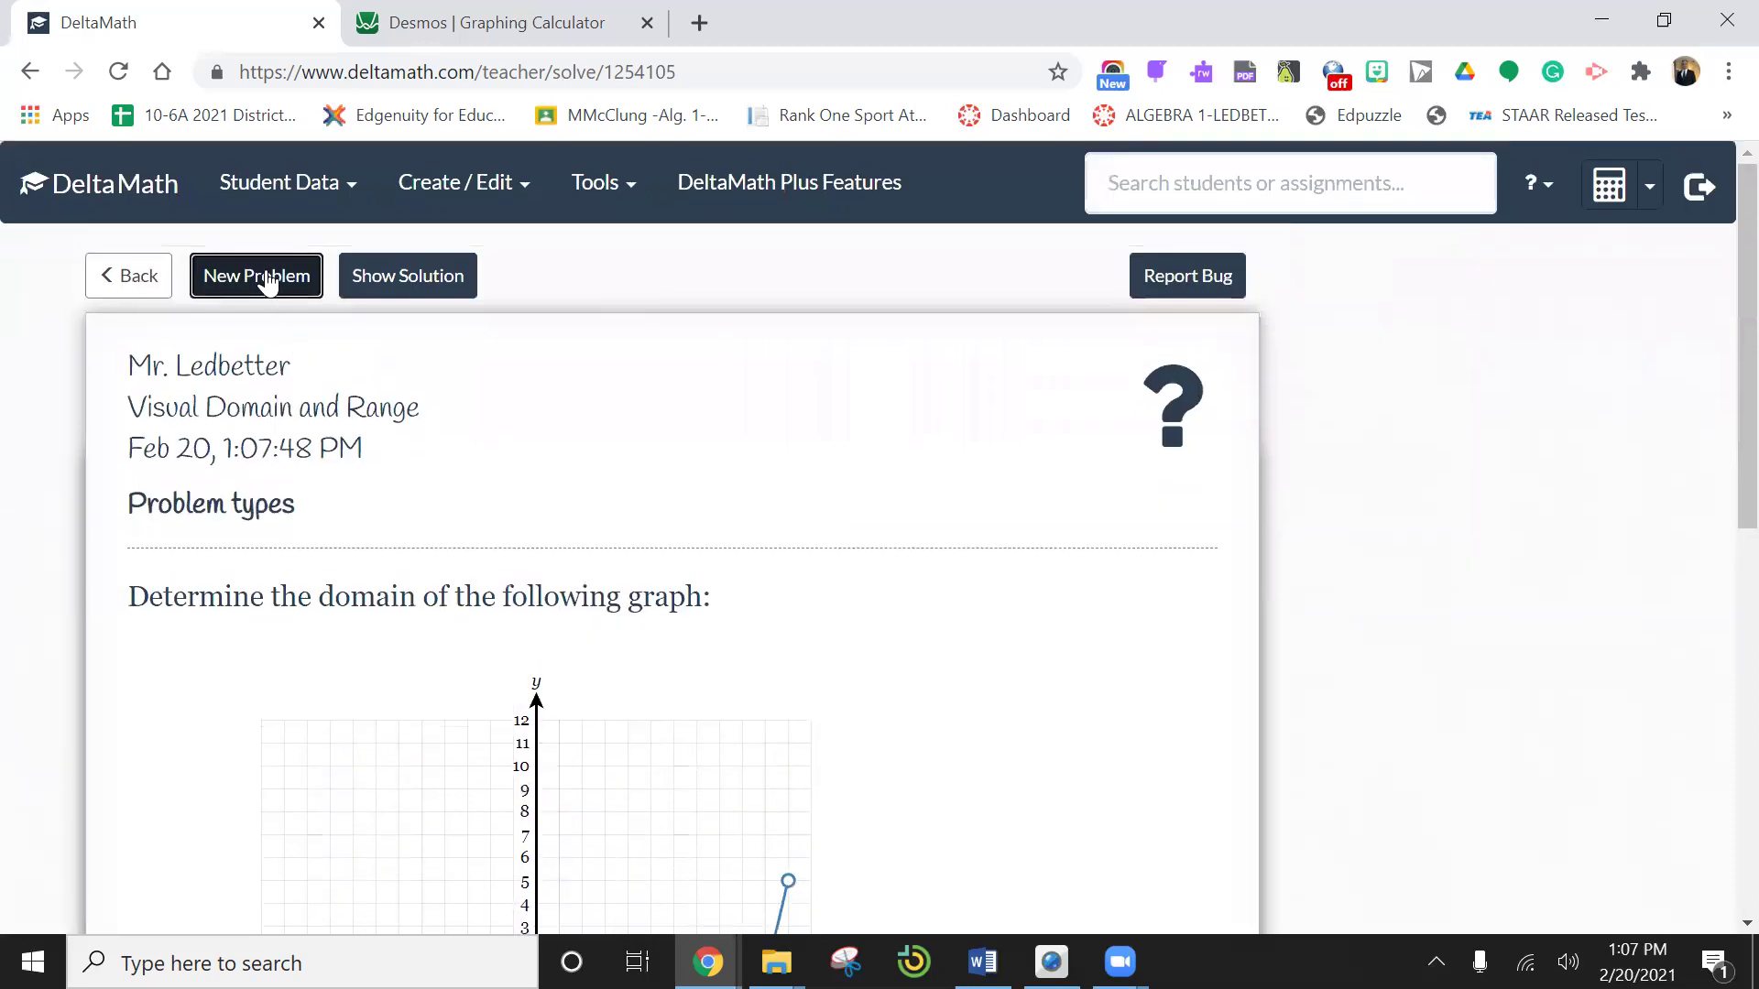
{"action": "left_click", "coordinate": [263, 275]}
{"action": "scroll", "coordinate": [347, 526], "scroll_direction": "down", "scroll_amount": 3}
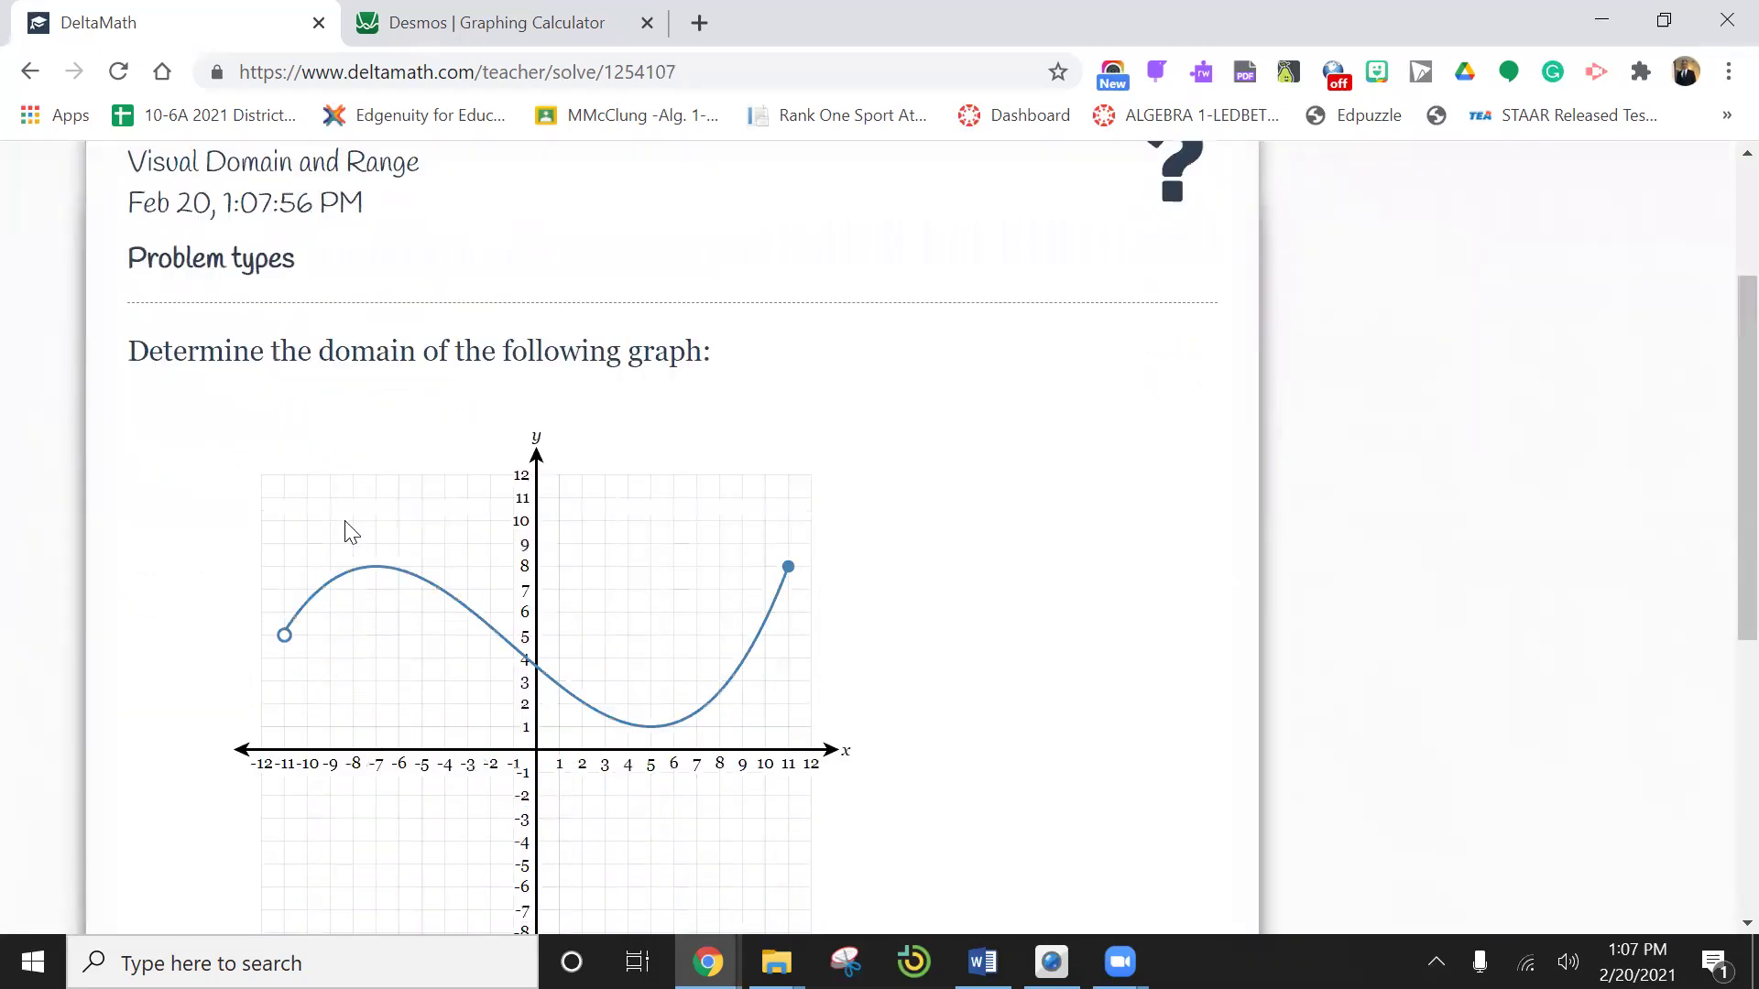
{"action": "scroll", "coordinate": [346, 531], "scroll_direction": "up", "scroll_amount": 3}
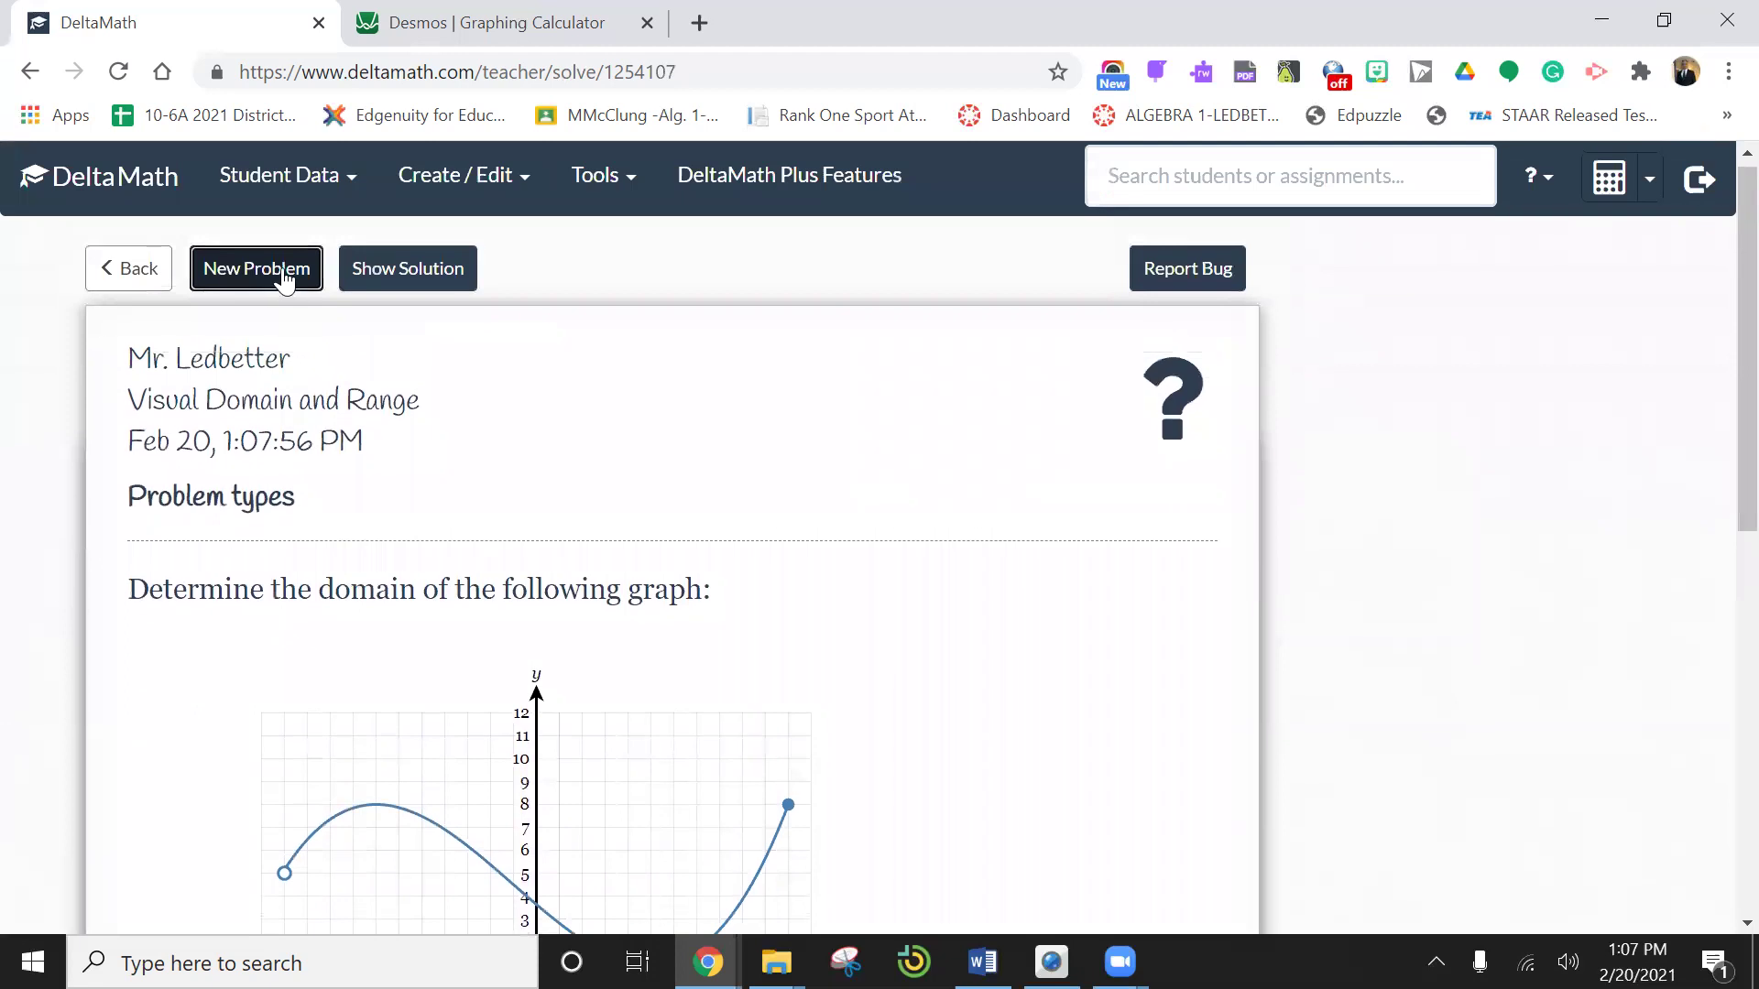
{"action": "left_click", "coordinate": [284, 277]}
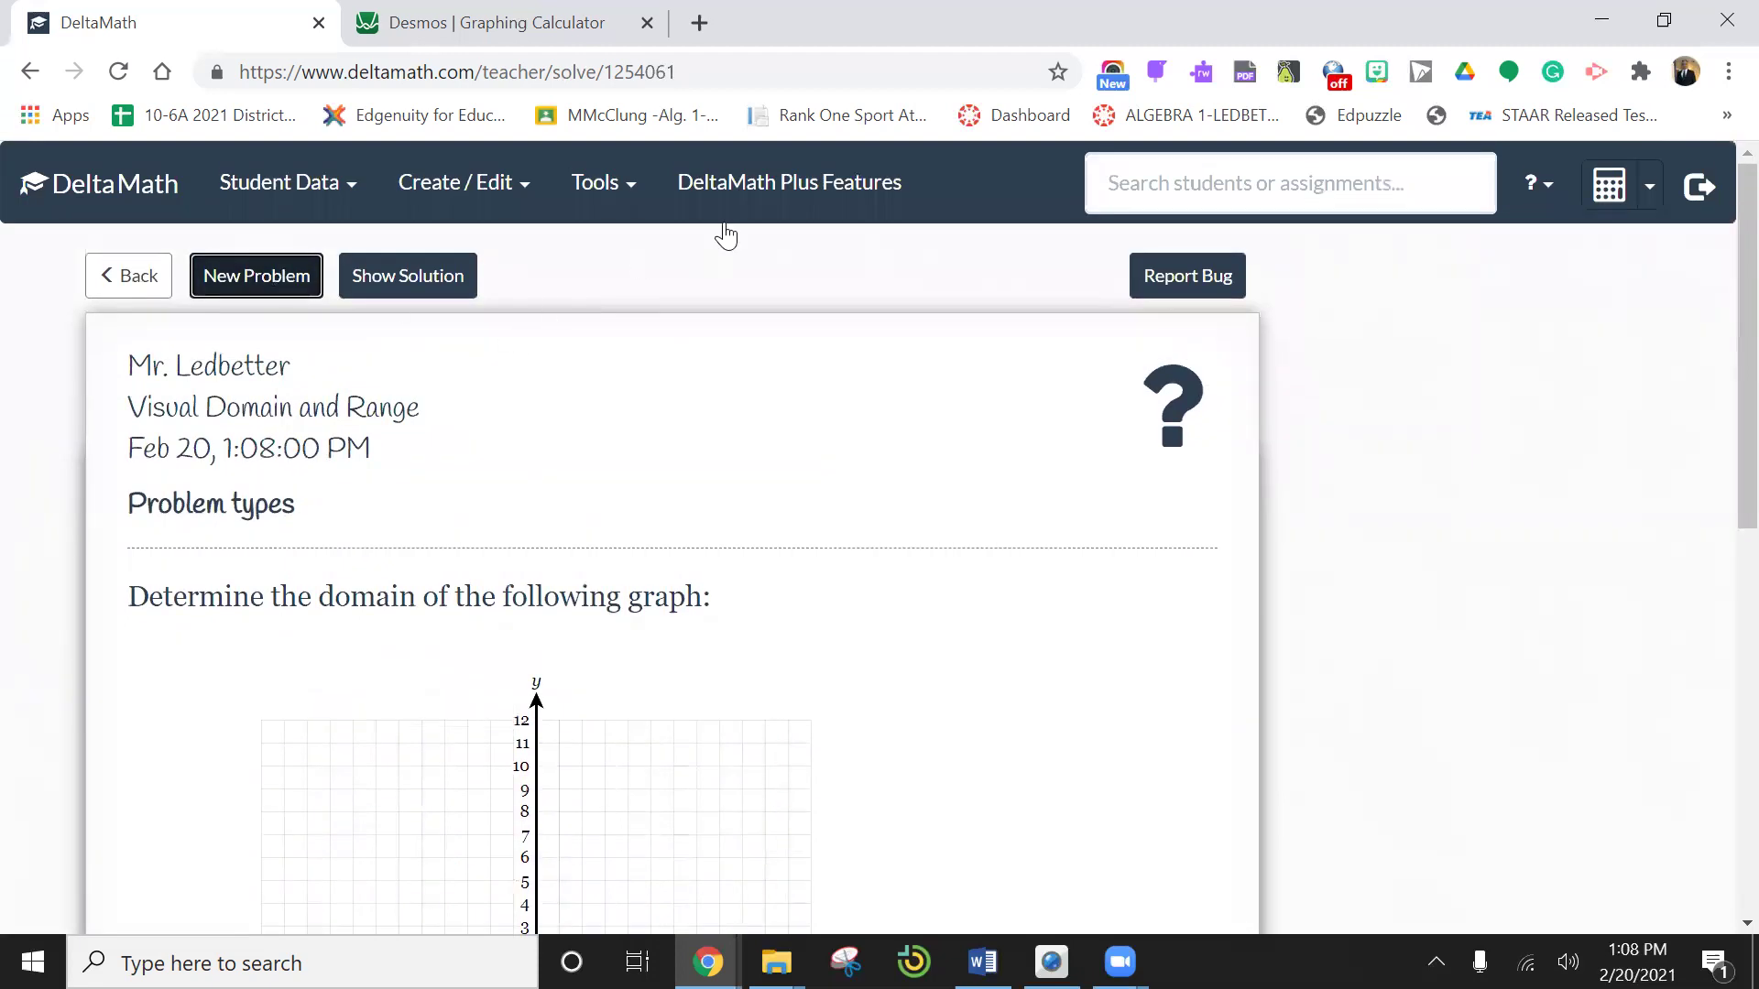